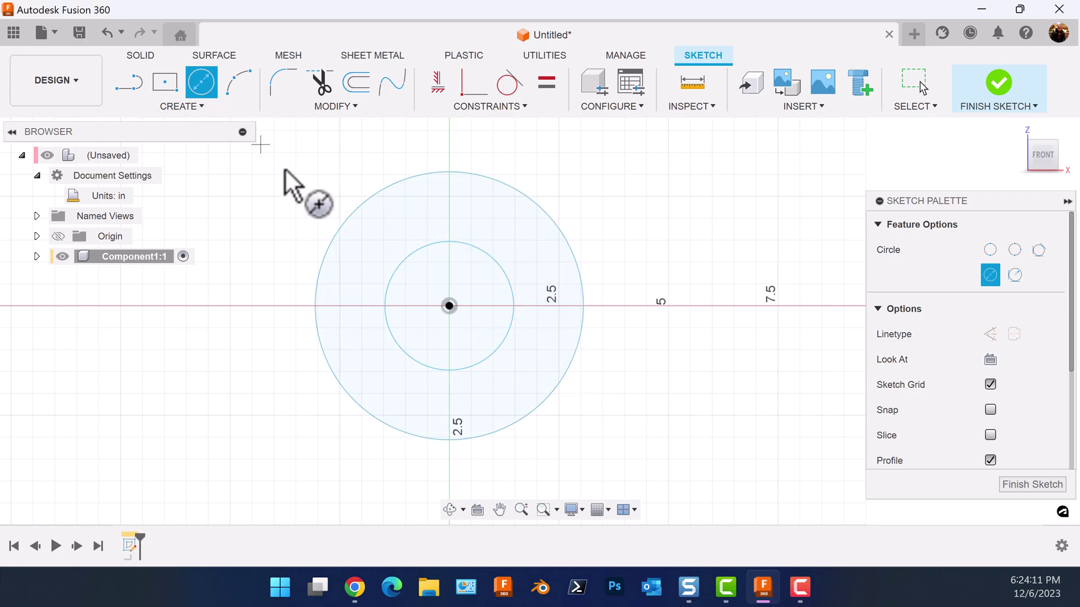
Step: Dimension the inner circle's diameter at 1.75 in
key(d)
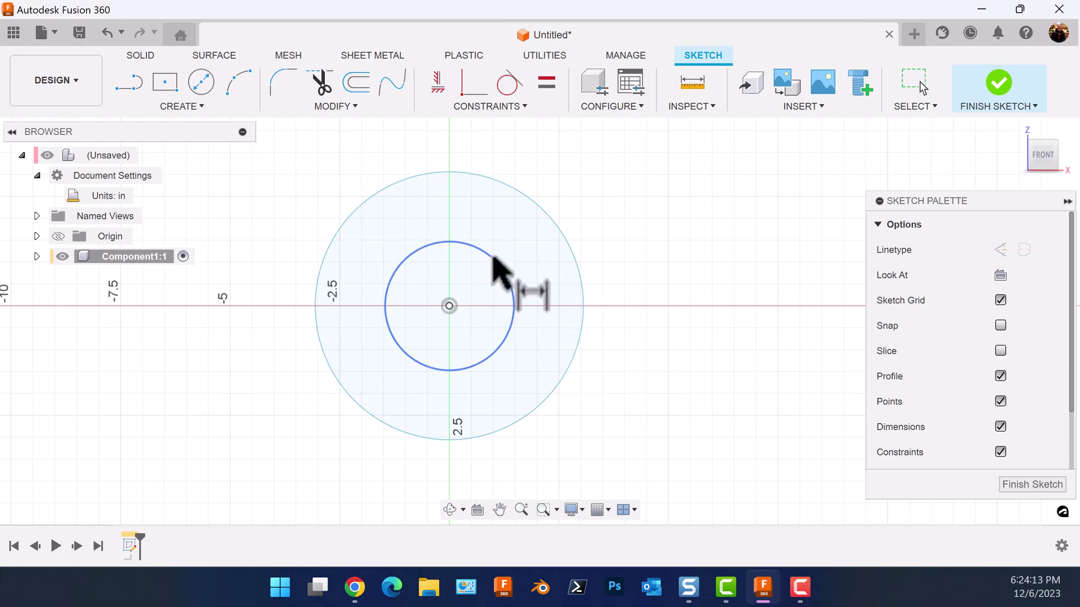
click(495, 261)
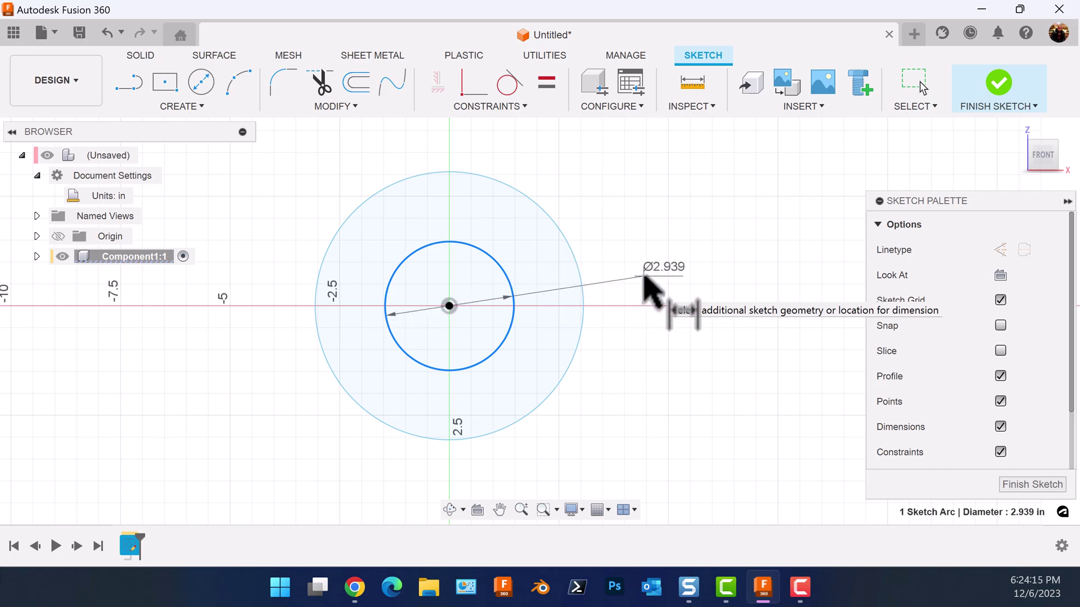
click(645, 277)
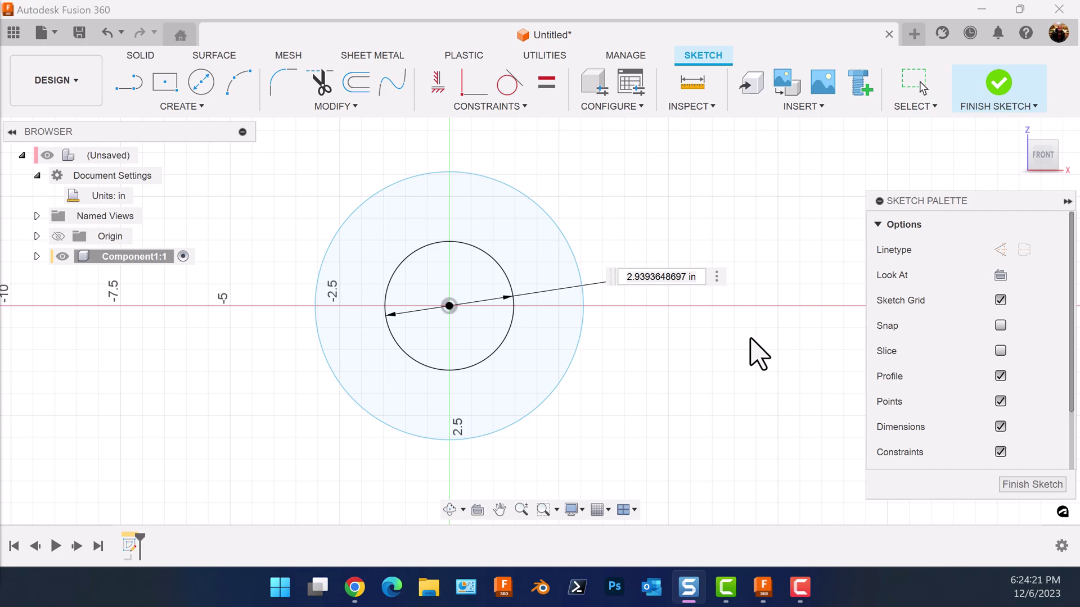
double_click(659, 277)
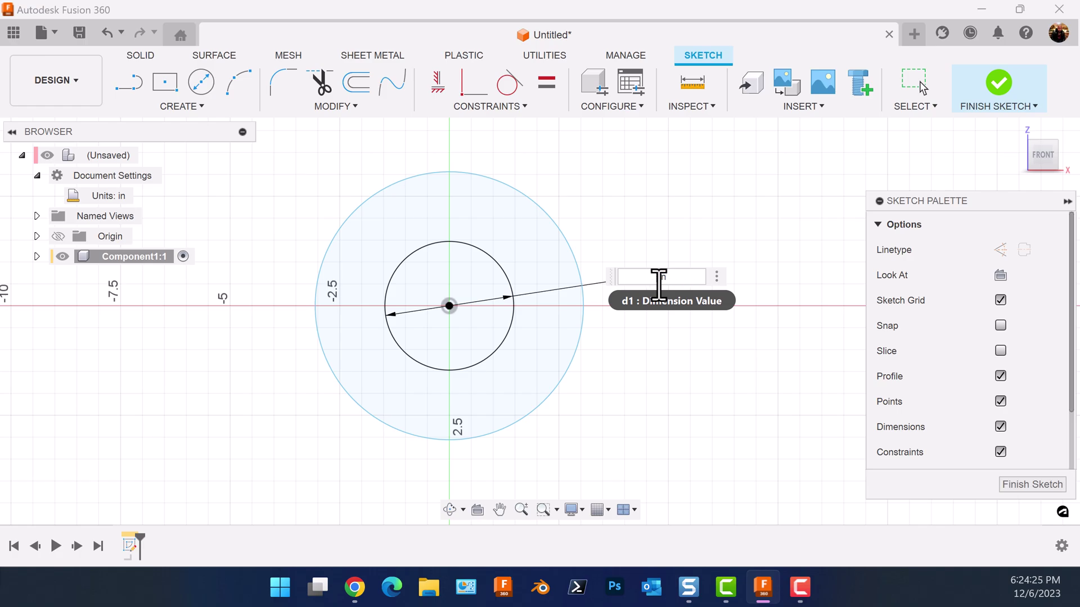
key(Return)
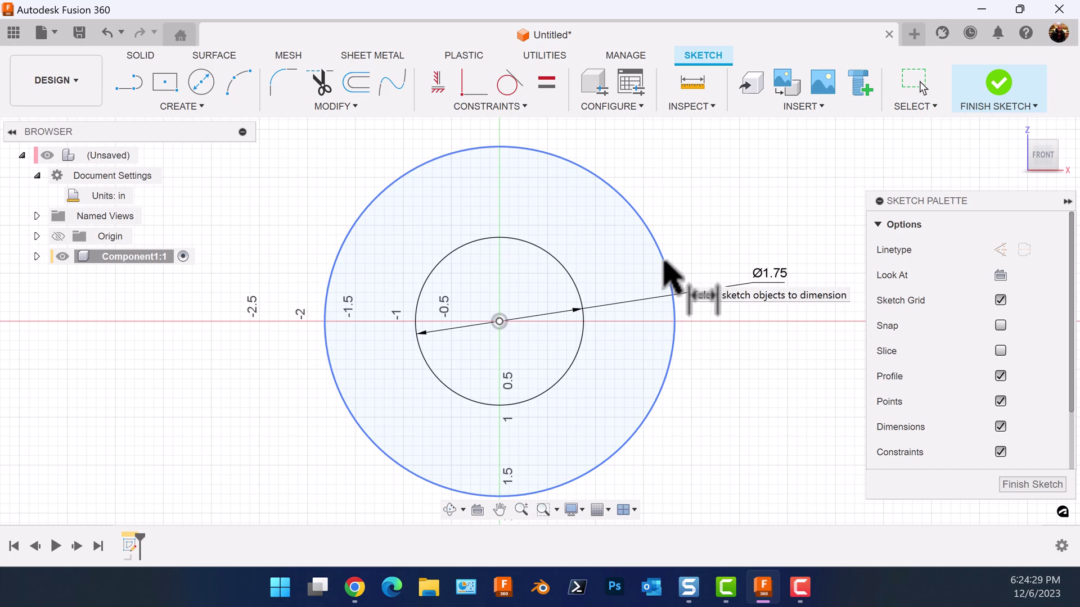
Step: Dimension the outer circle by radius instead of diameter at 1.625 in, and finish the sketch
click(664, 261)
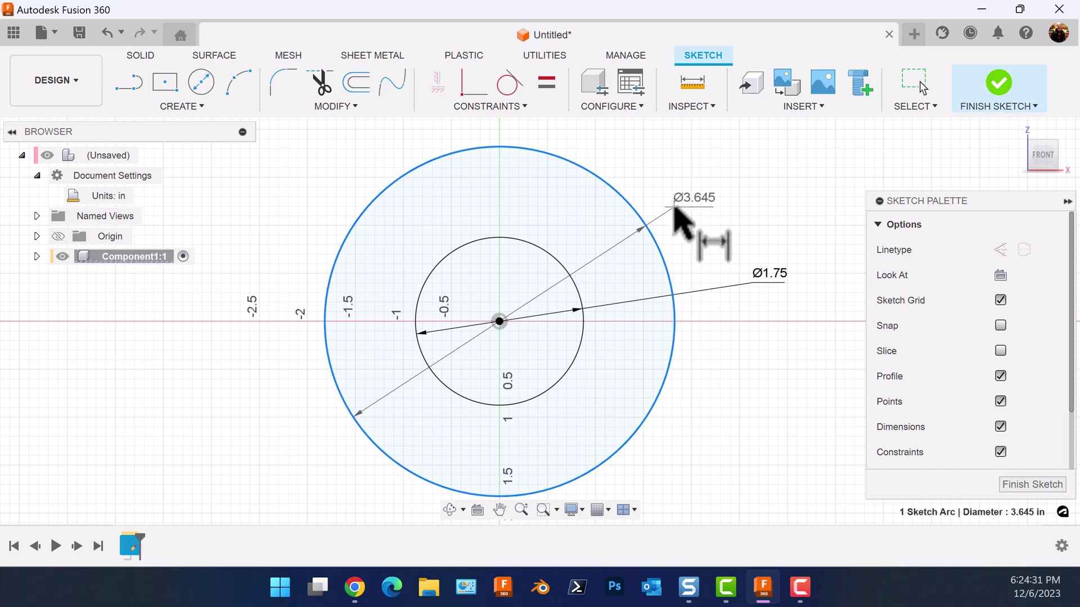
right_click(673, 208)
click(650, 322)
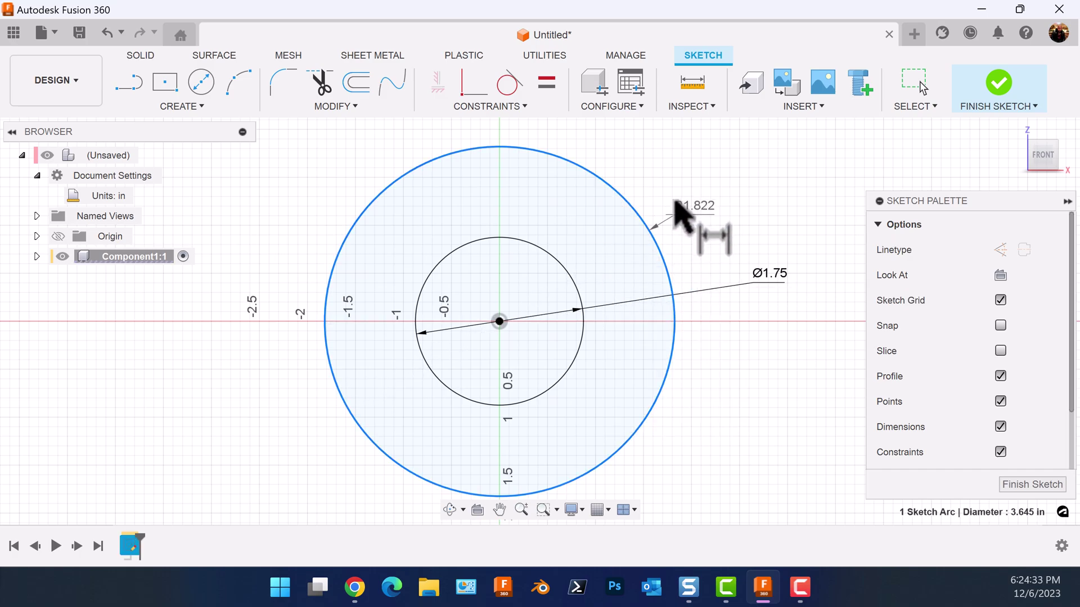
click(665, 193)
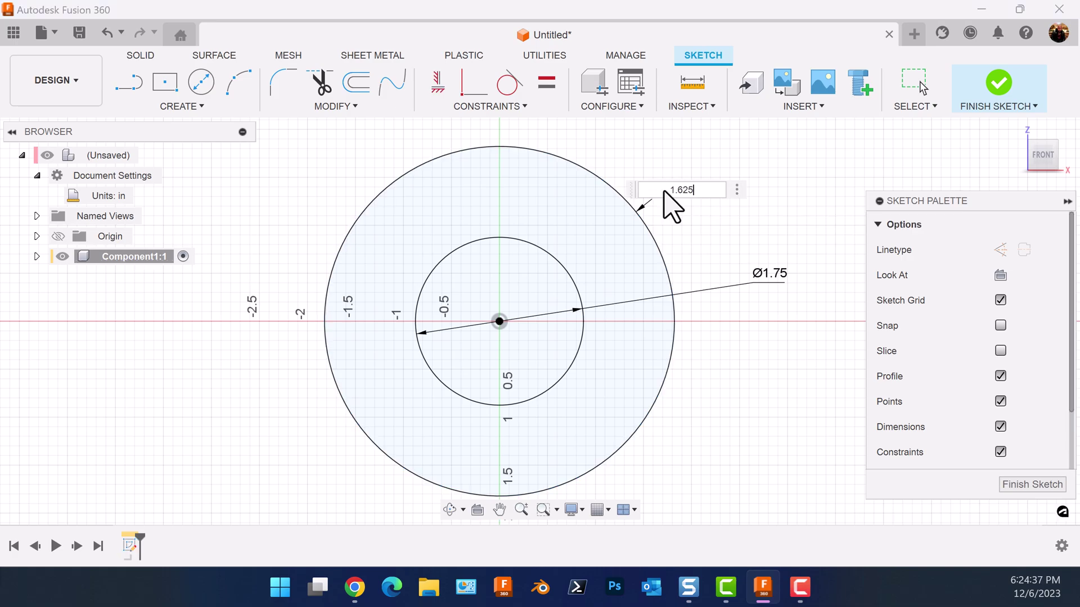
key(Return)
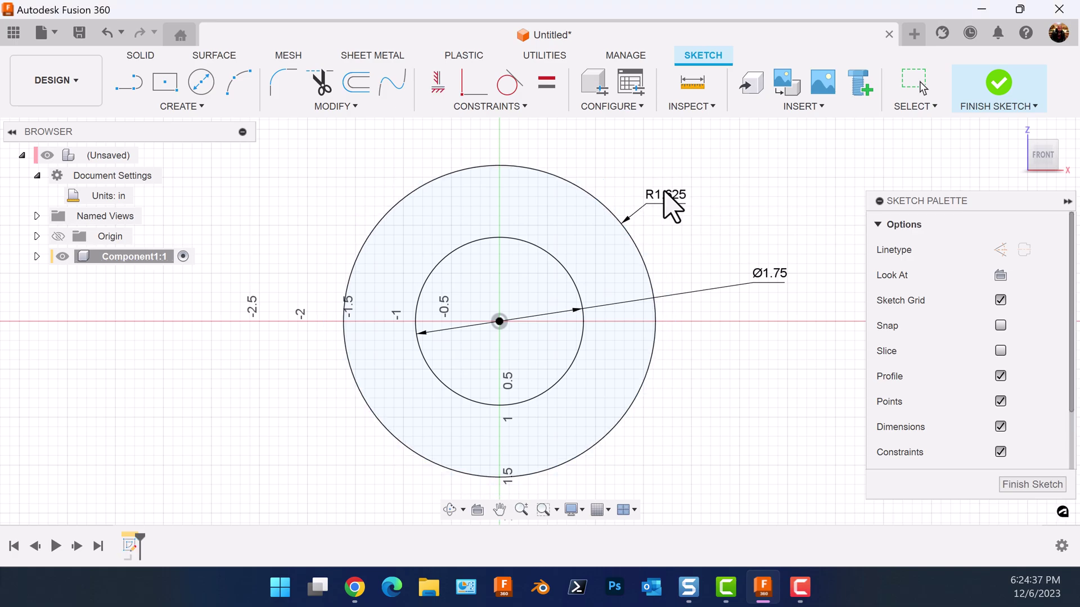
click(1016, 488)
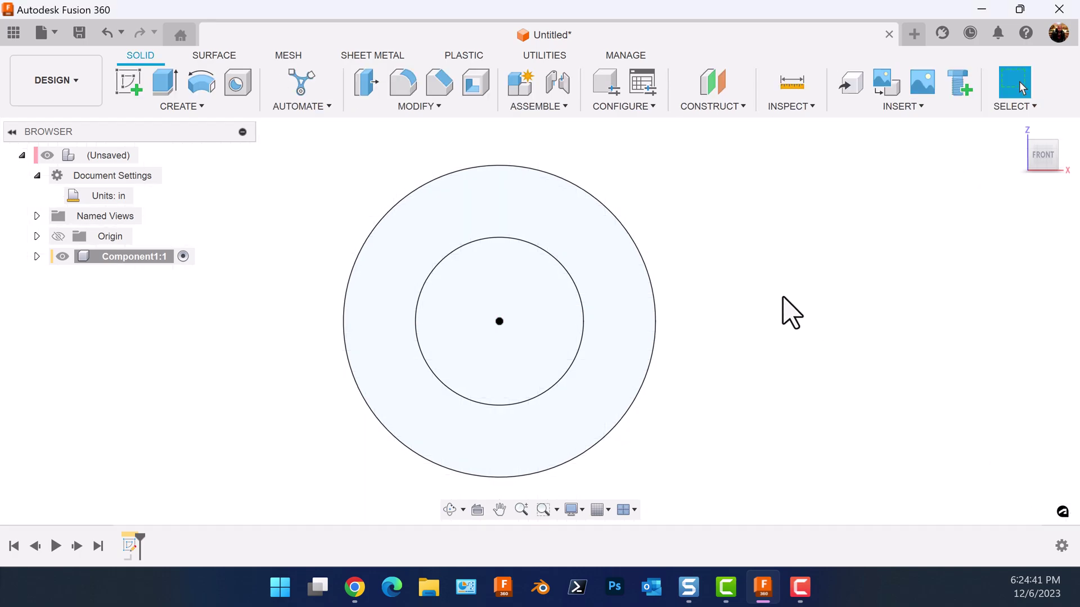
Step: Extrude the ring profile between the two circles symmetrically as a new body, with a whole length of 4 in
click(163, 83)
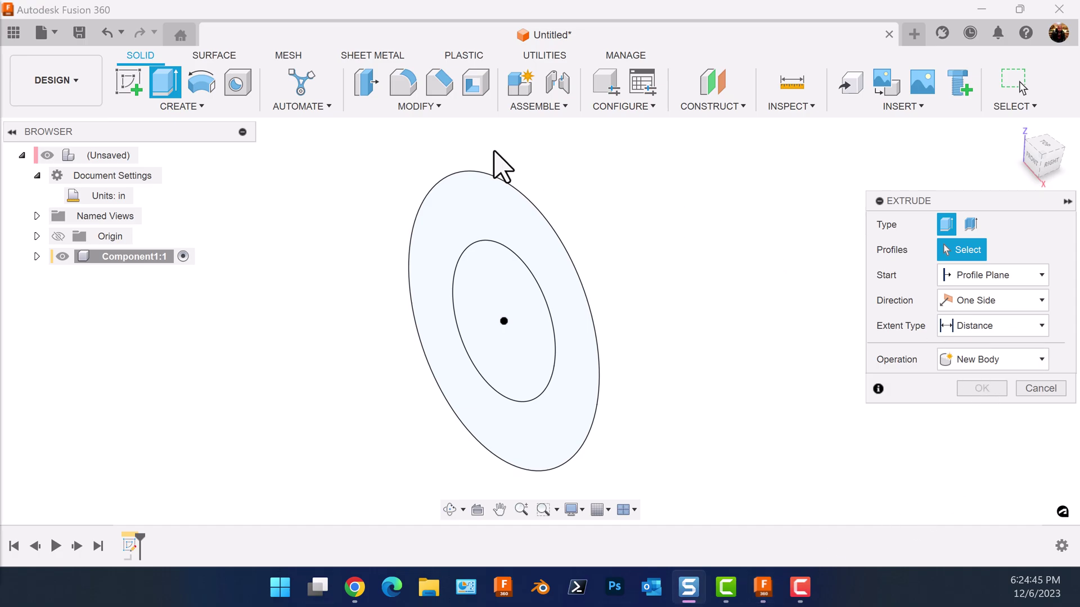
click(477, 206)
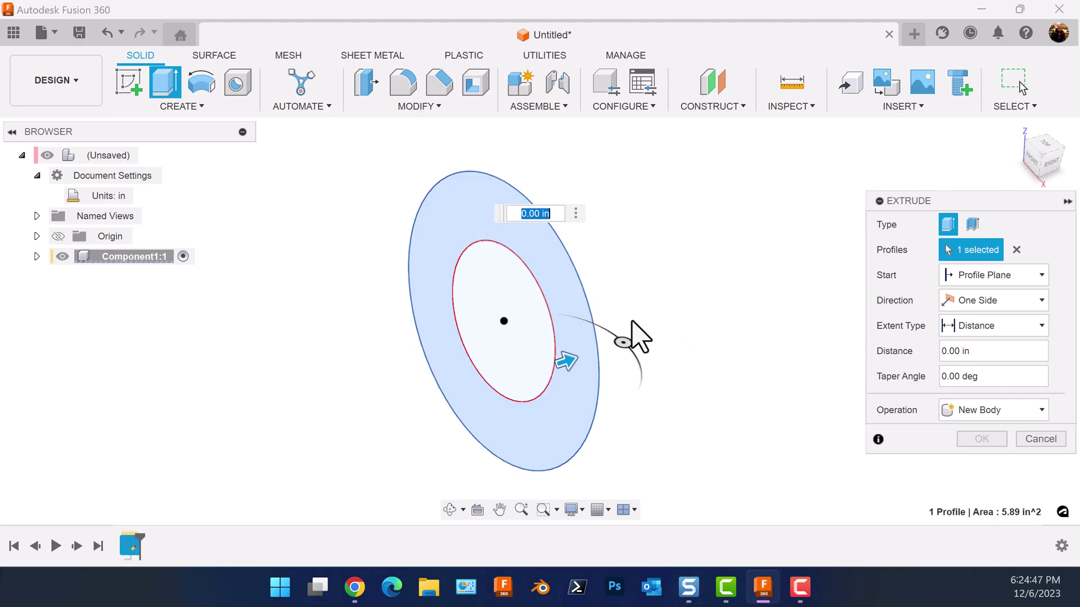
click(979, 303)
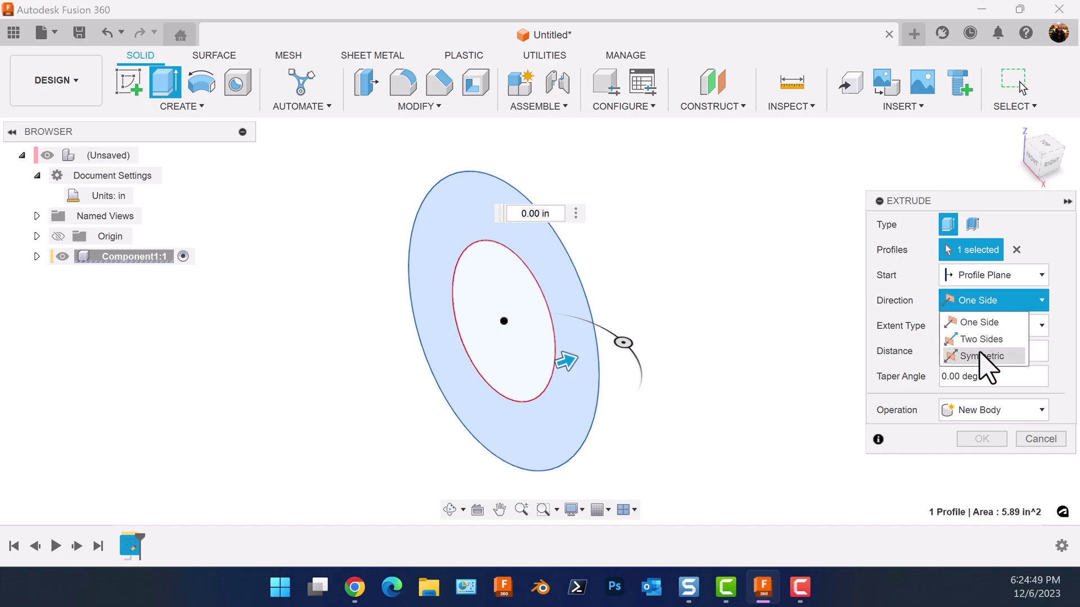
click(984, 358)
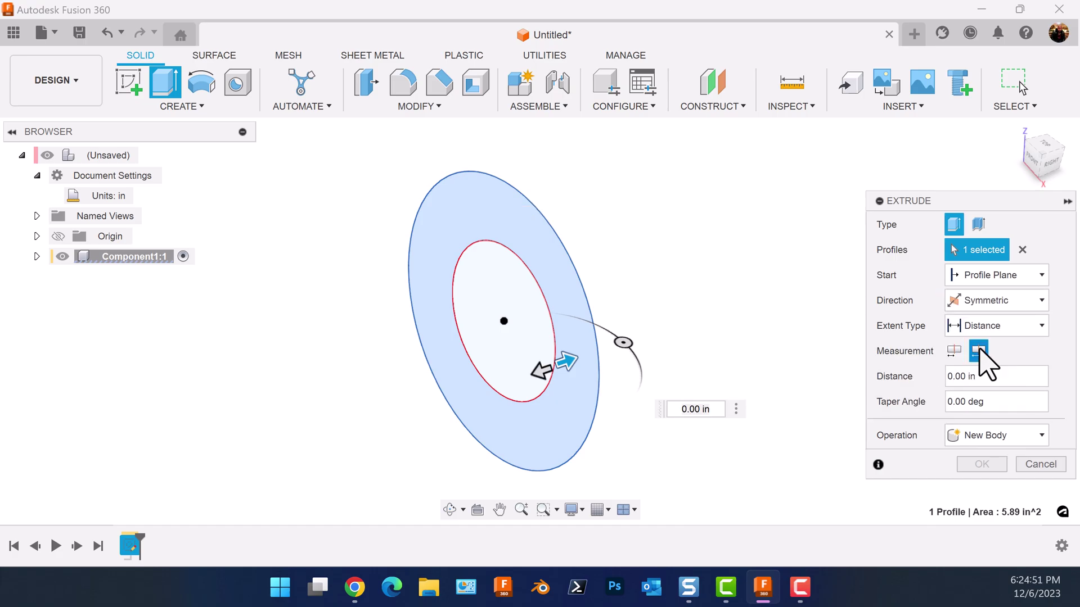
click(980, 378)
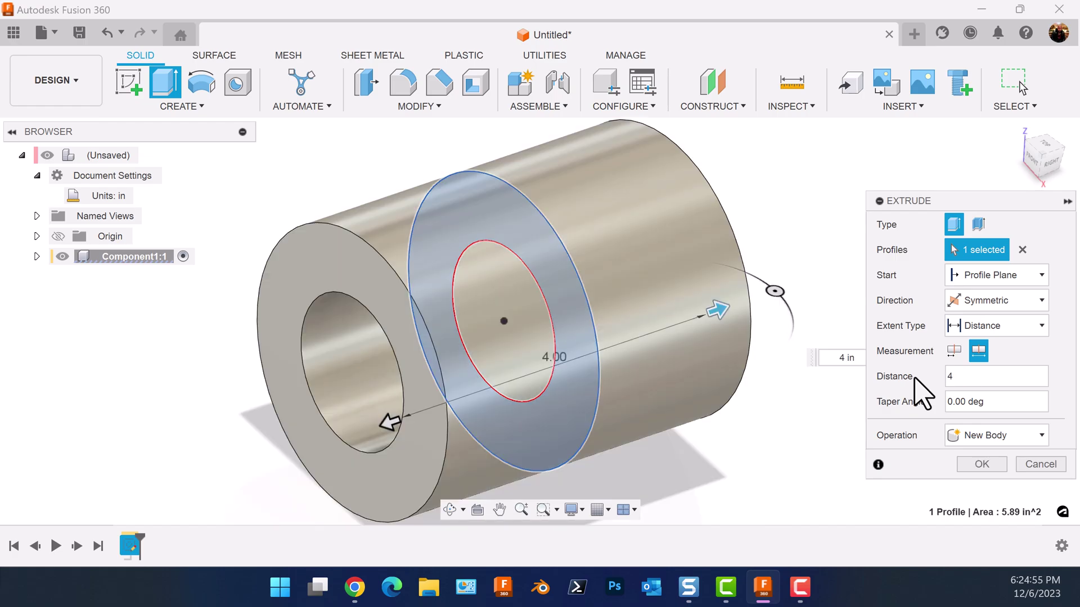
click(982, 463)
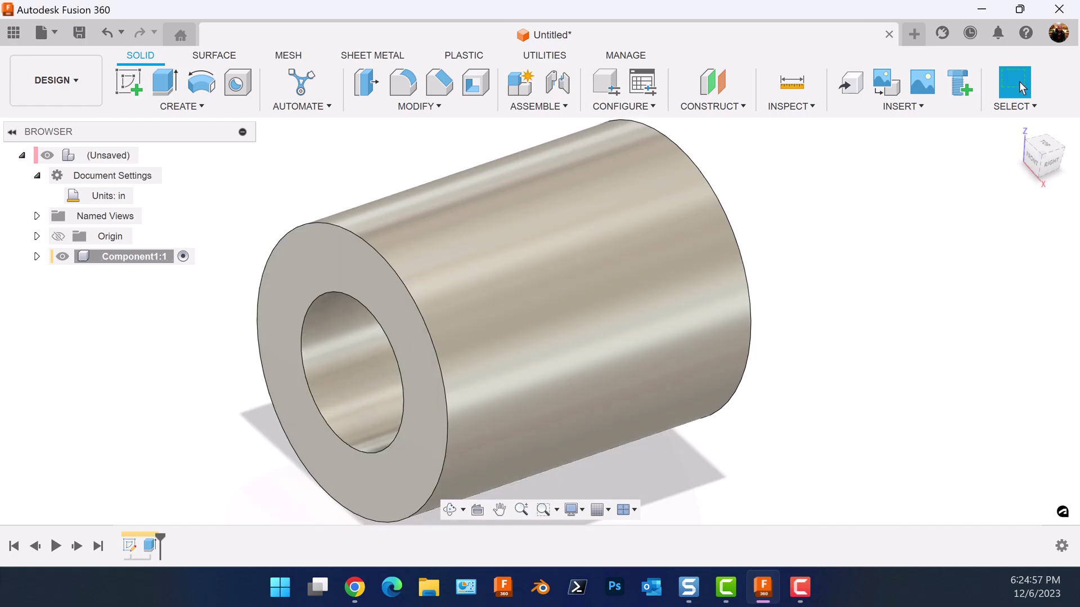
Step: Start a new sketch on the front origin plane through the middle of the hollow cylinder
click(1030, 161)
scroll(787, 357, down, 3)
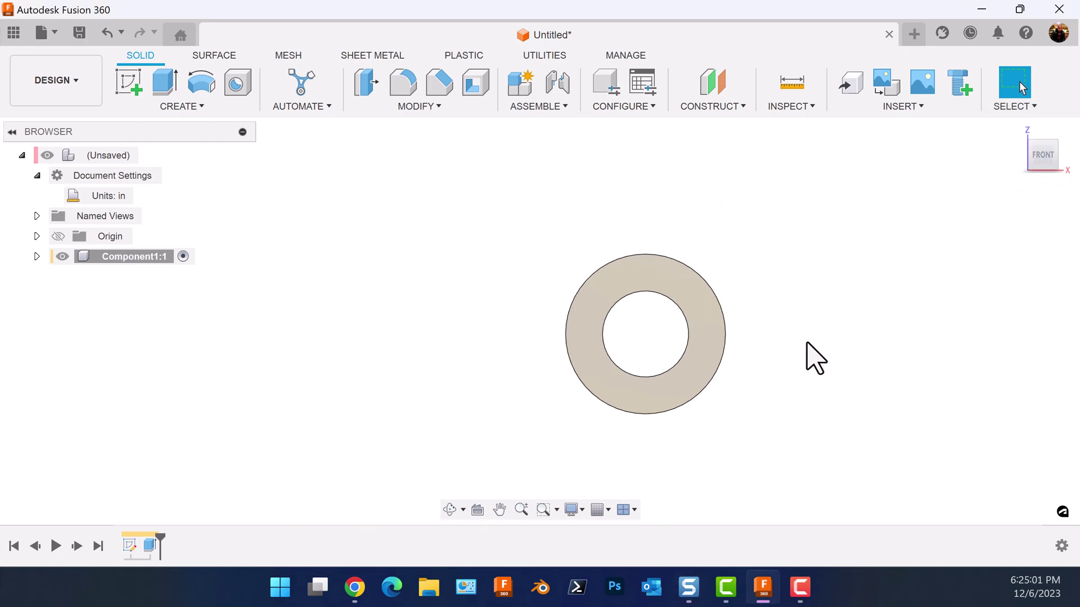
middle_drag(814, 357, 683, 336)
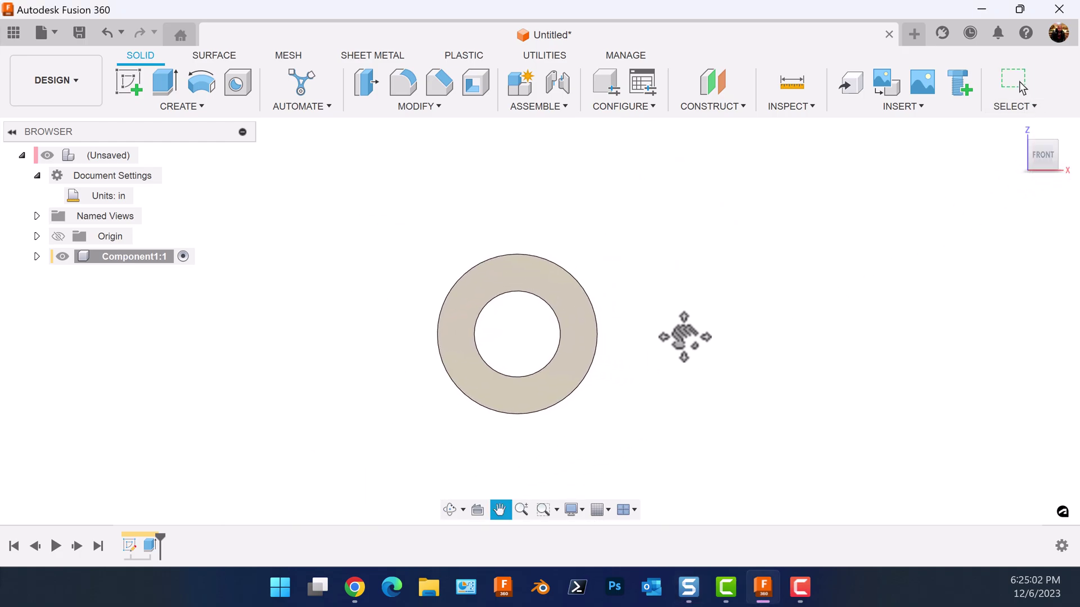
click(131, 85)
click(605, 276)
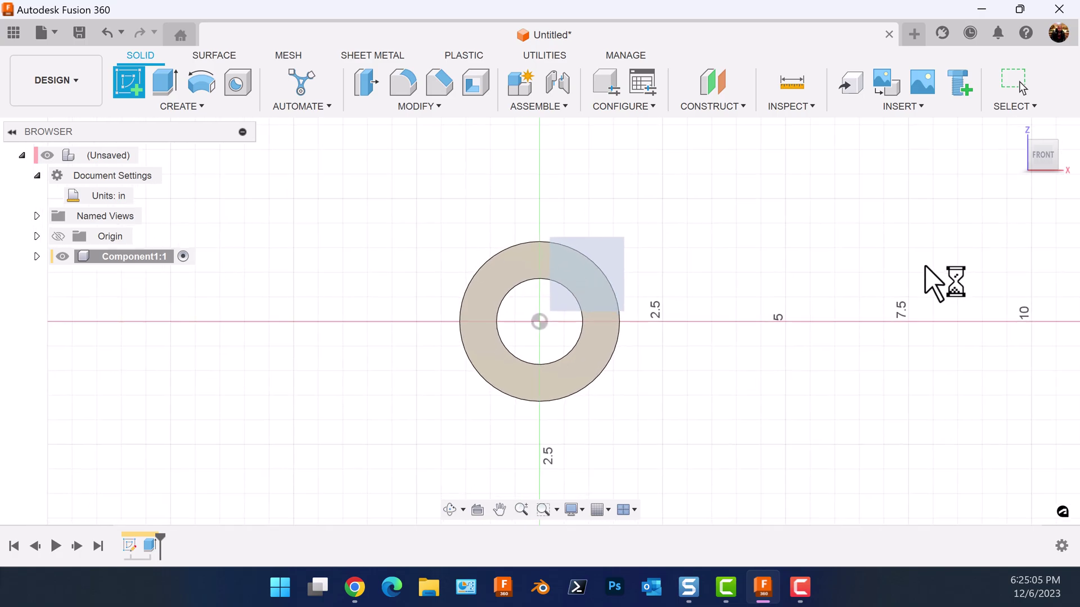
Step: Sketch a three-point arc of about 18.2 in radius, tangent to the ring's outer edge at its lower right and rising outward to the right
middle_drag(810, 282, 710, 290)
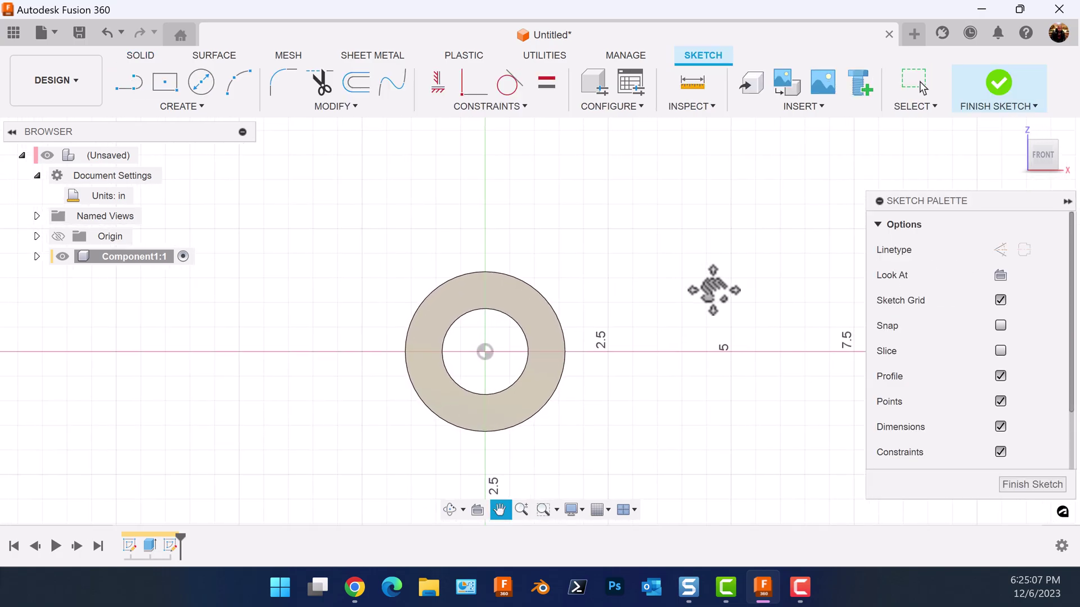
scroll(631, 338, up, 3)
middle_drag(623, 324, 657, 295)
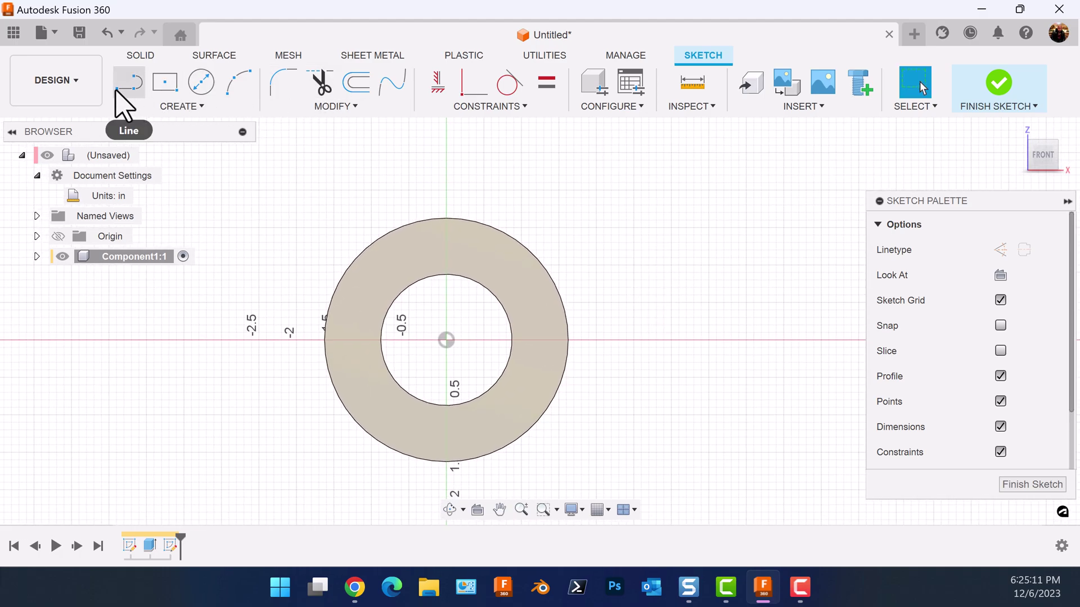
click(239, 90)
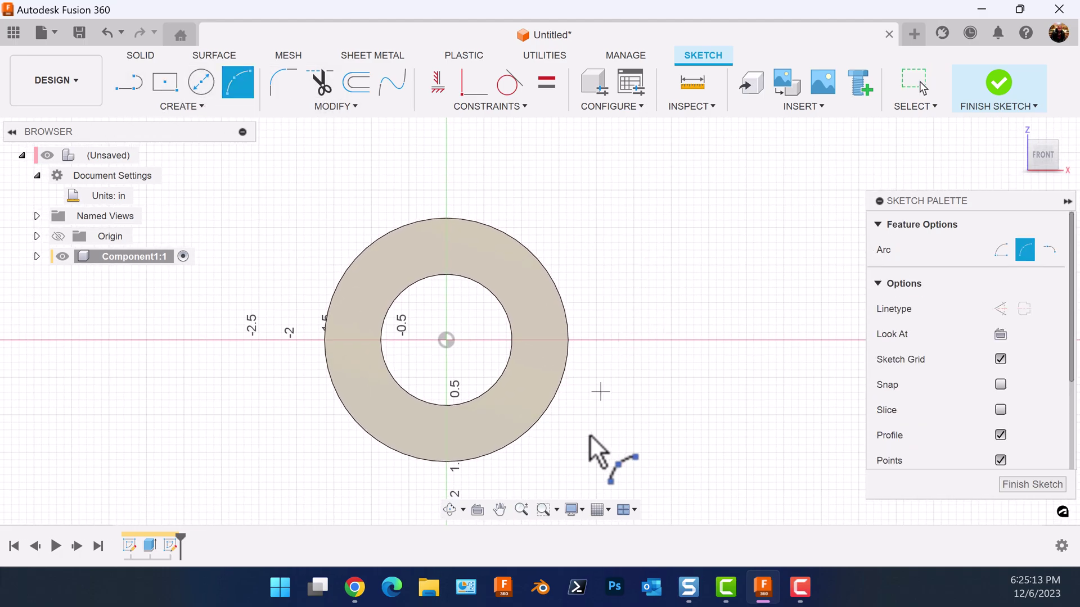
click(532, 426)
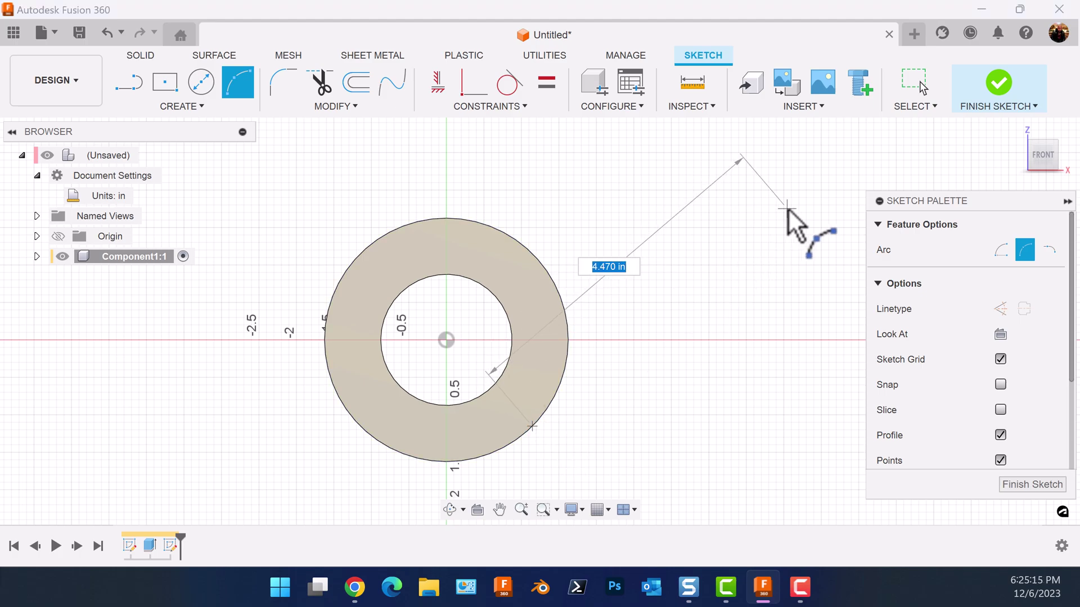
click(793, 223)
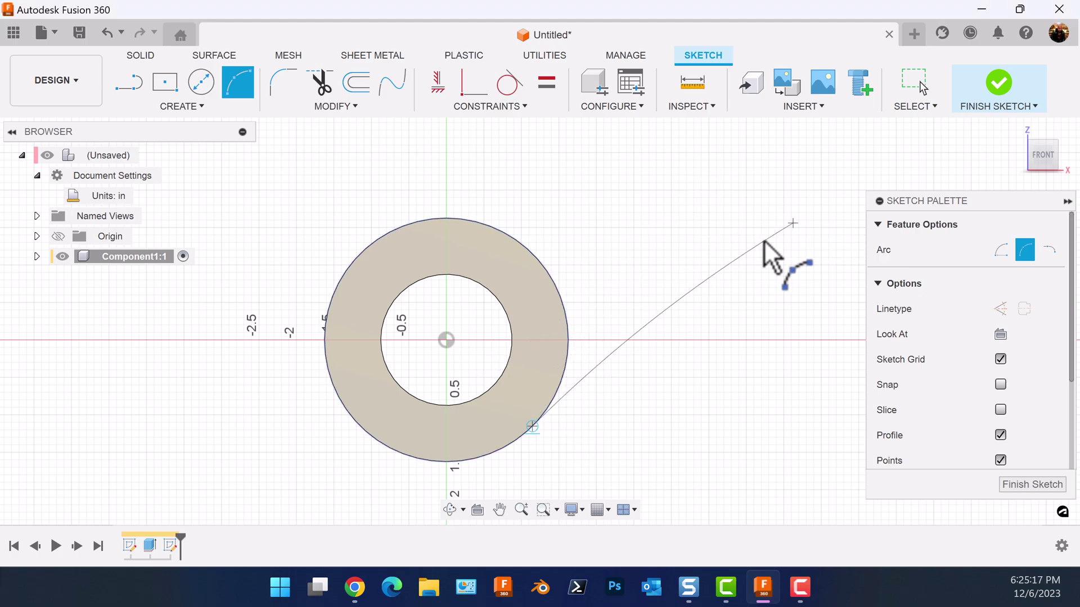
click(764, 241)
Step: Dimension the tangent arc's radius at 7 in
scroll(768, 282, down, 2)
middle_drag(767, 315, 634, 321)
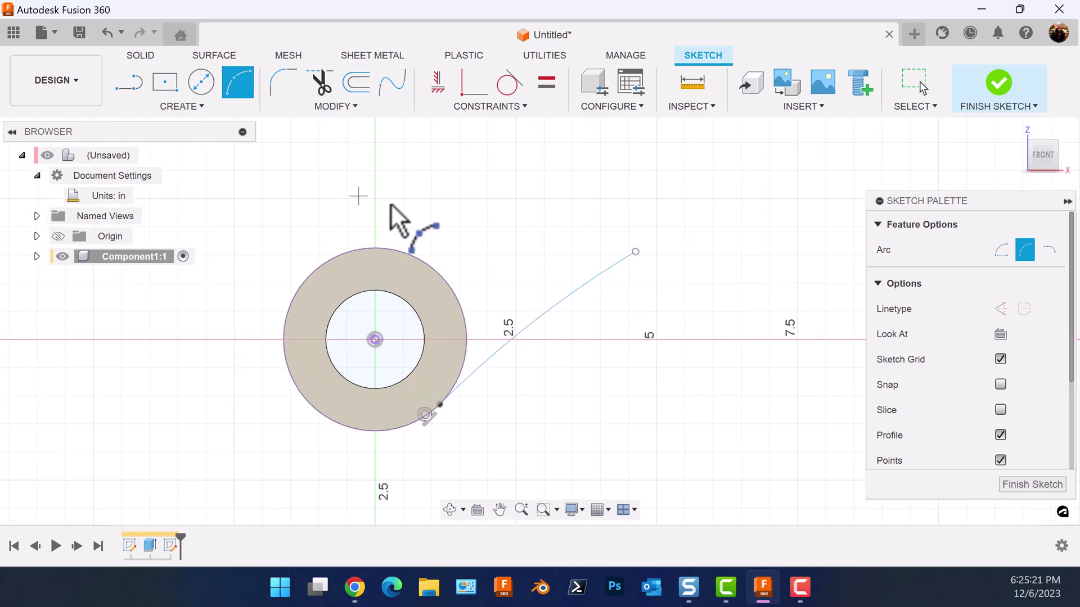
key(d)
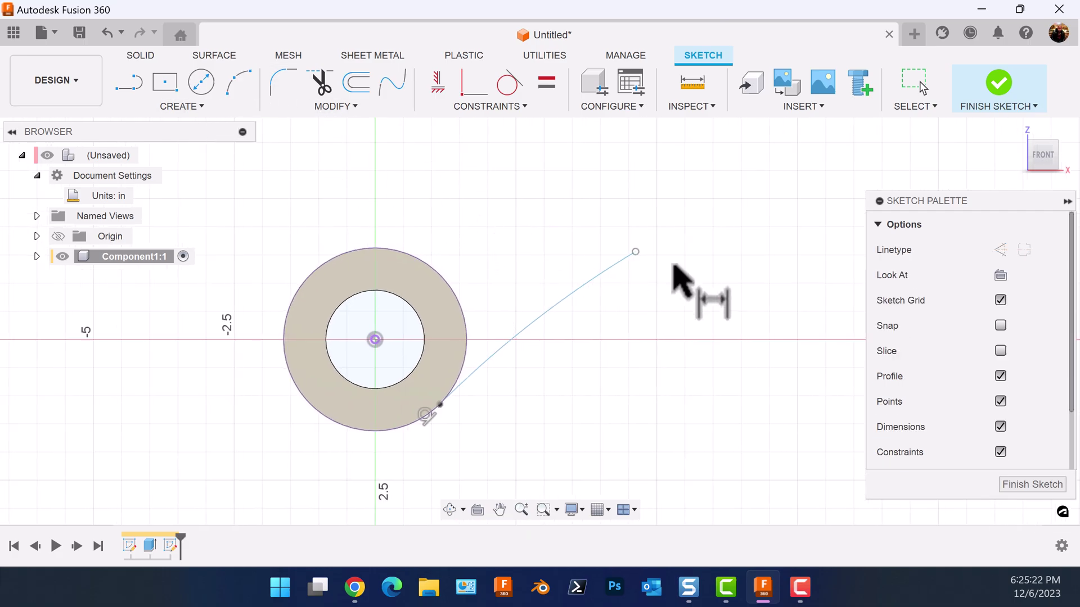
click(585, 293)
click(575, 256)
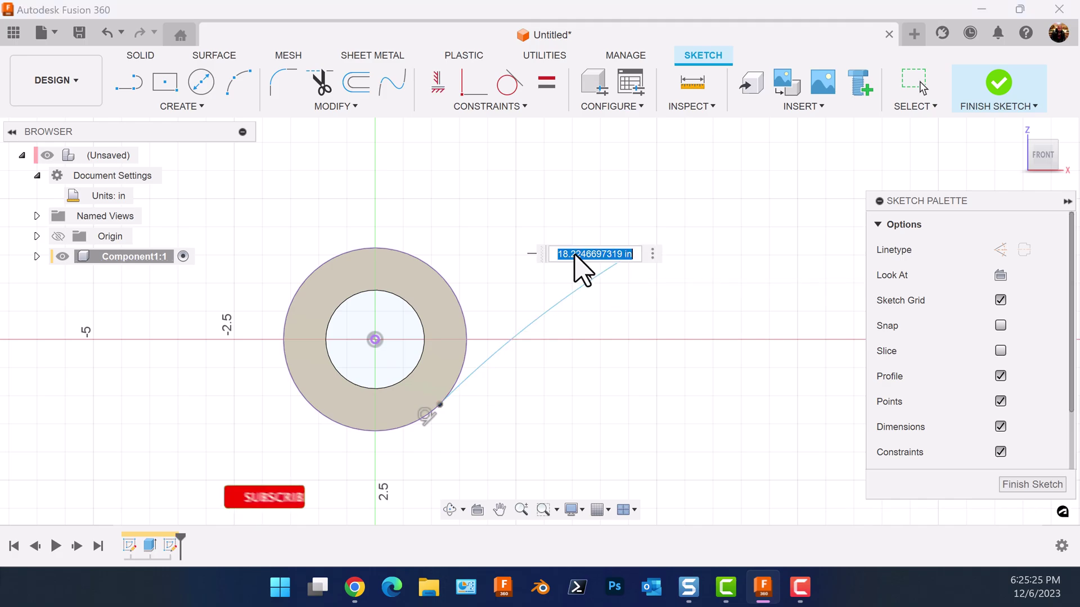
text(7)
key(Return)
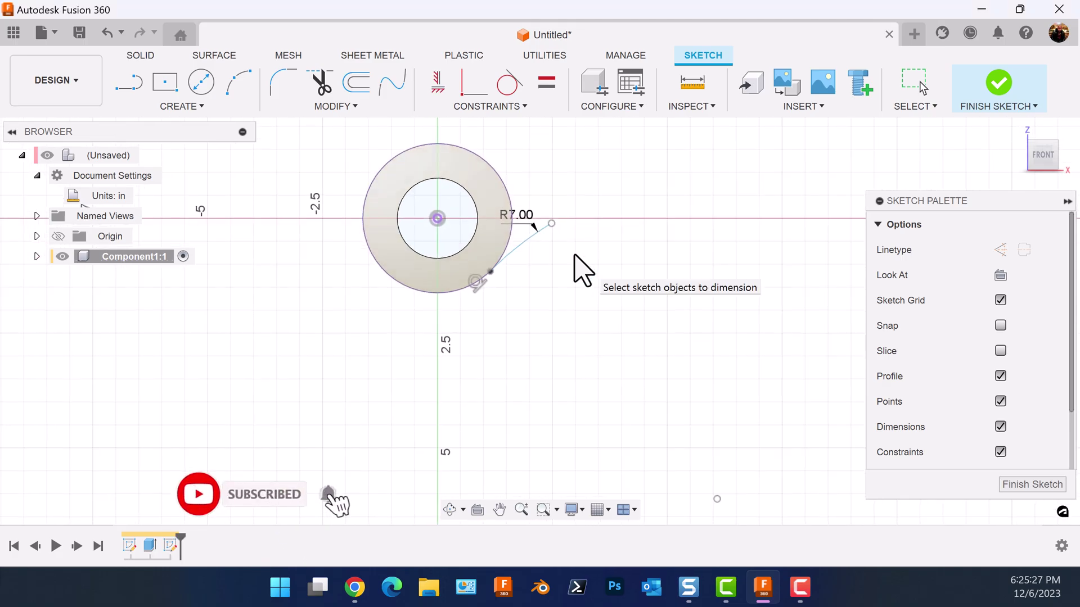
Step: Stretch the arc by moving its free endpoint outward to about X 4.86 in, Z 0.78 in
key(Escape)
mouse_move(551, 224)
mouse_down()
mouse_move(690, 150)
mouse_move(651, 133)
mouse_move(659, 164)
mouse_up()
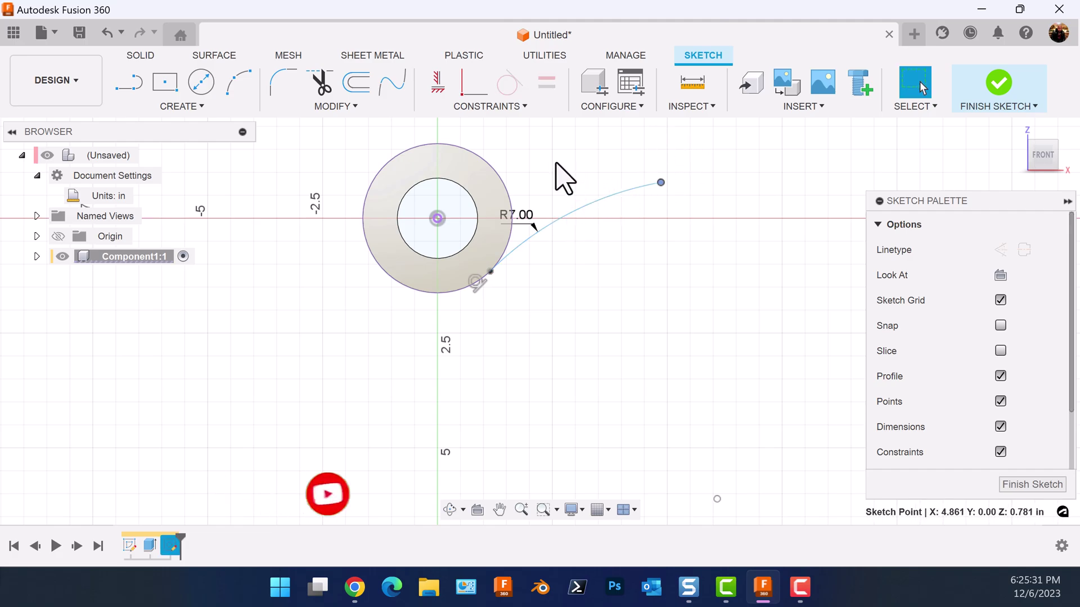
middle_drag(556, 170, 474, 282)
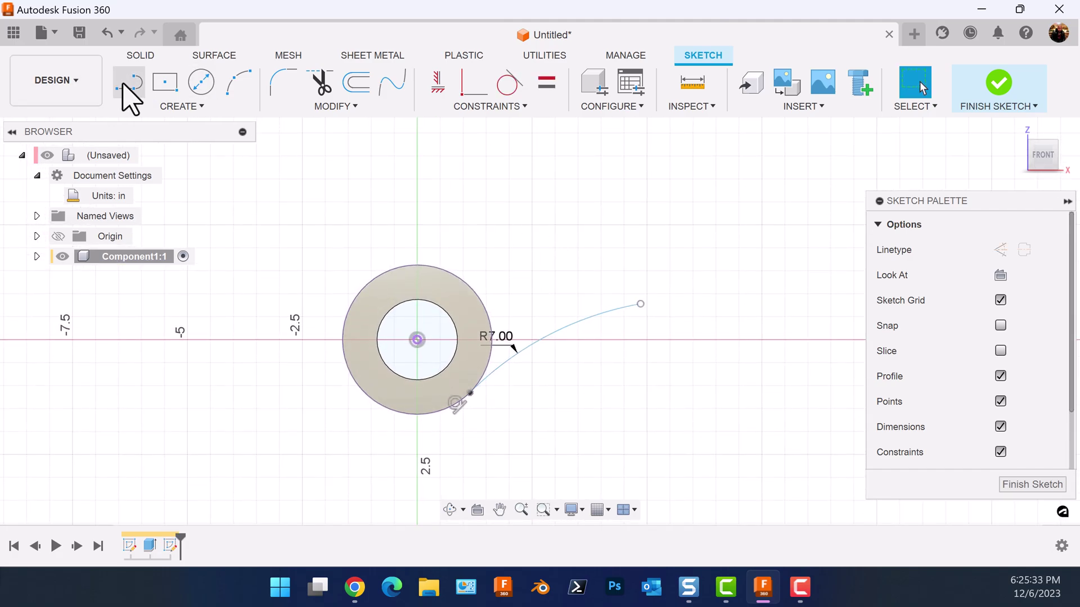
Step: Sketch a vertical line about 1.65 in long up from the arc's free end, followed by a horizontal line back toward the ring
click(127, 90)
click(640, 305)
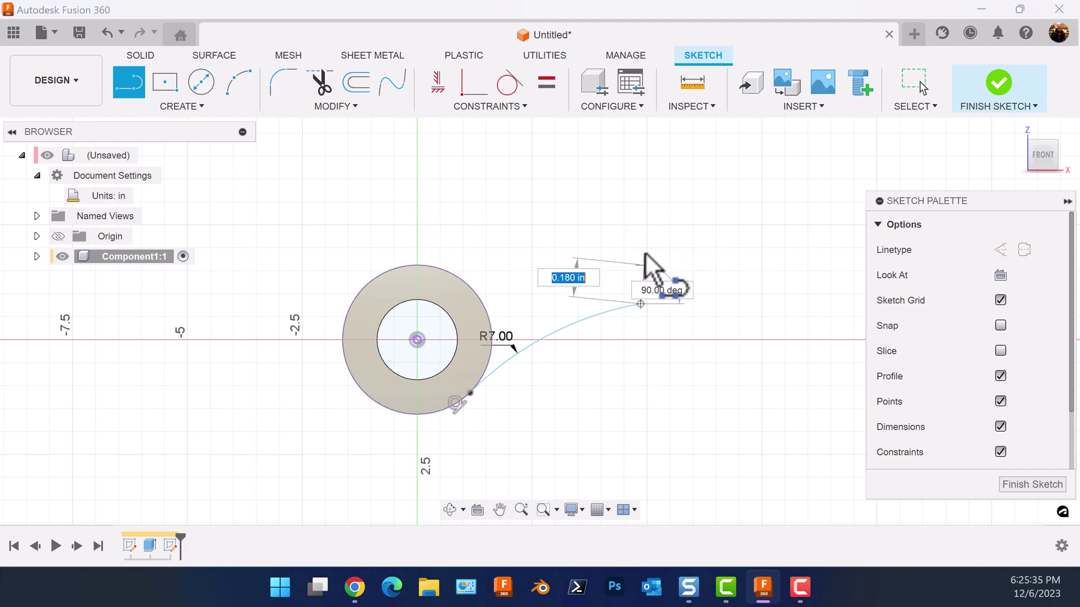
click(641, 228)
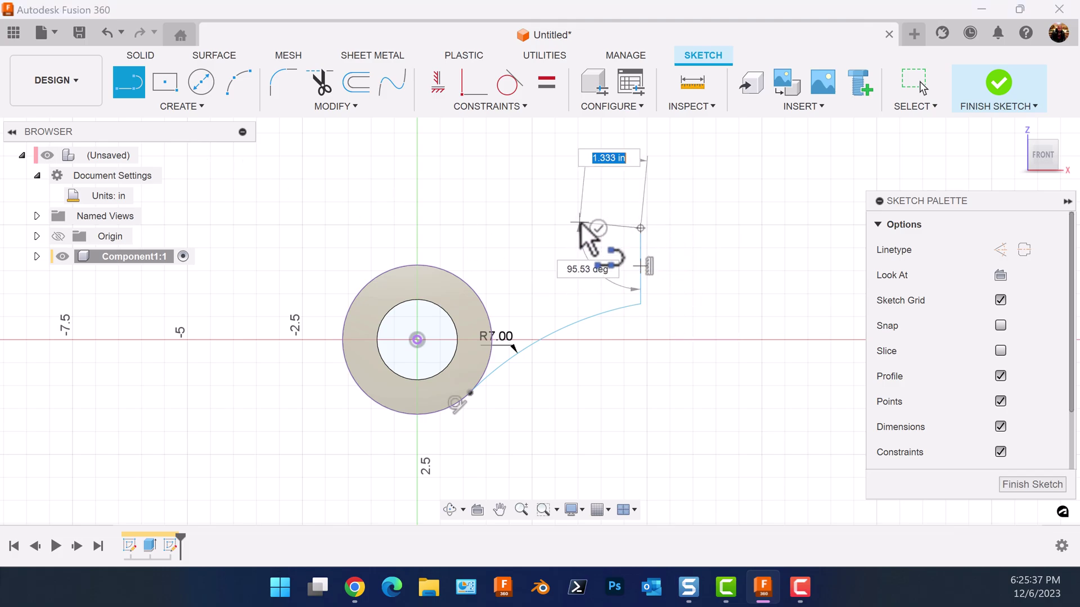
click(544, 228)
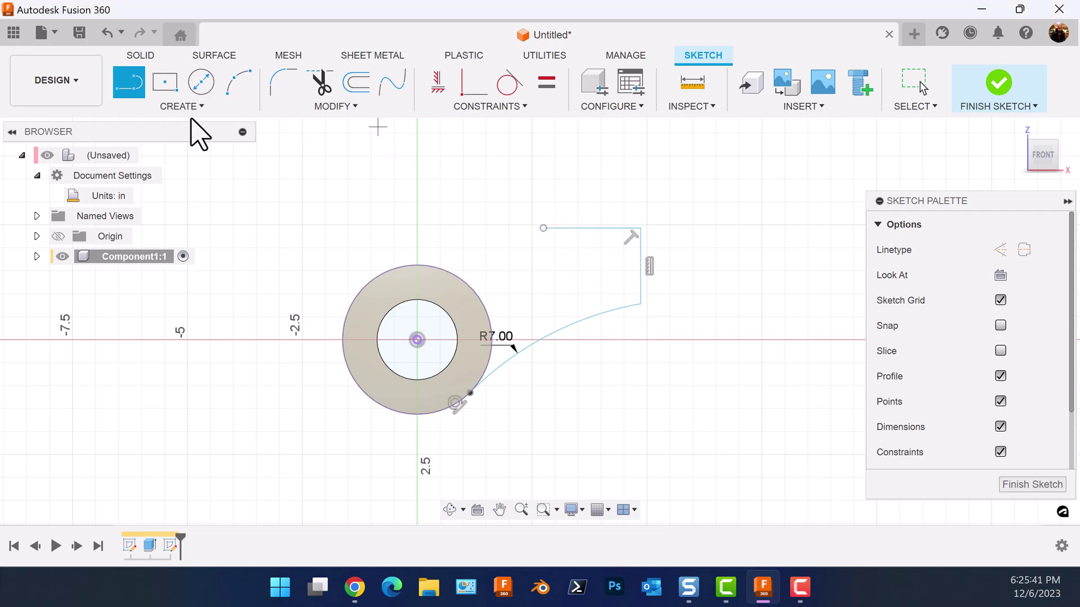
Step: Dimension the side arm's outer vertical line at 1.5 in
key(d)
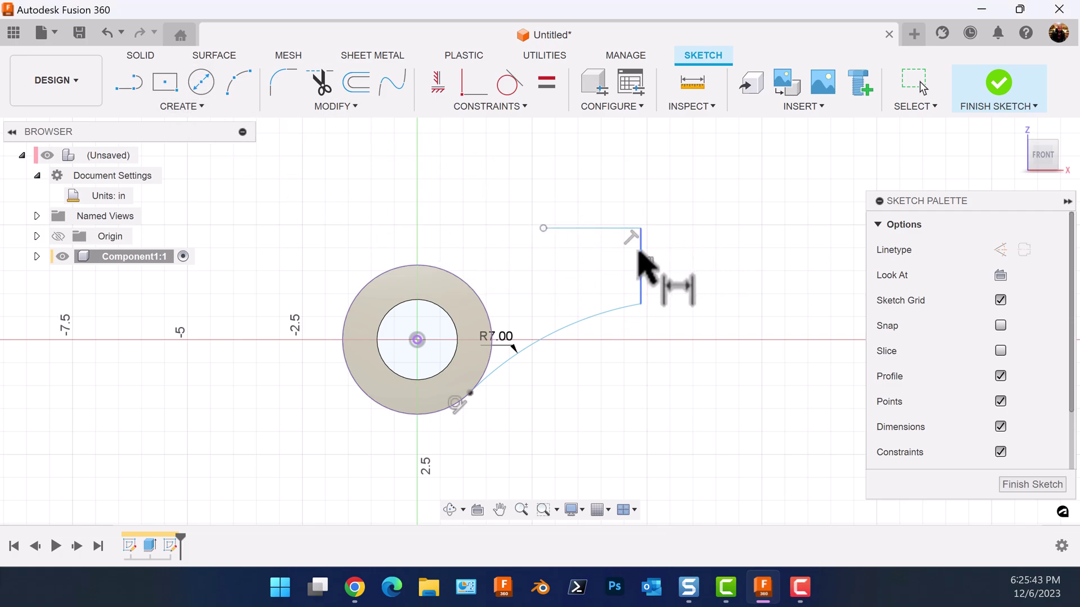
click(640, 264)
click(676, 255)
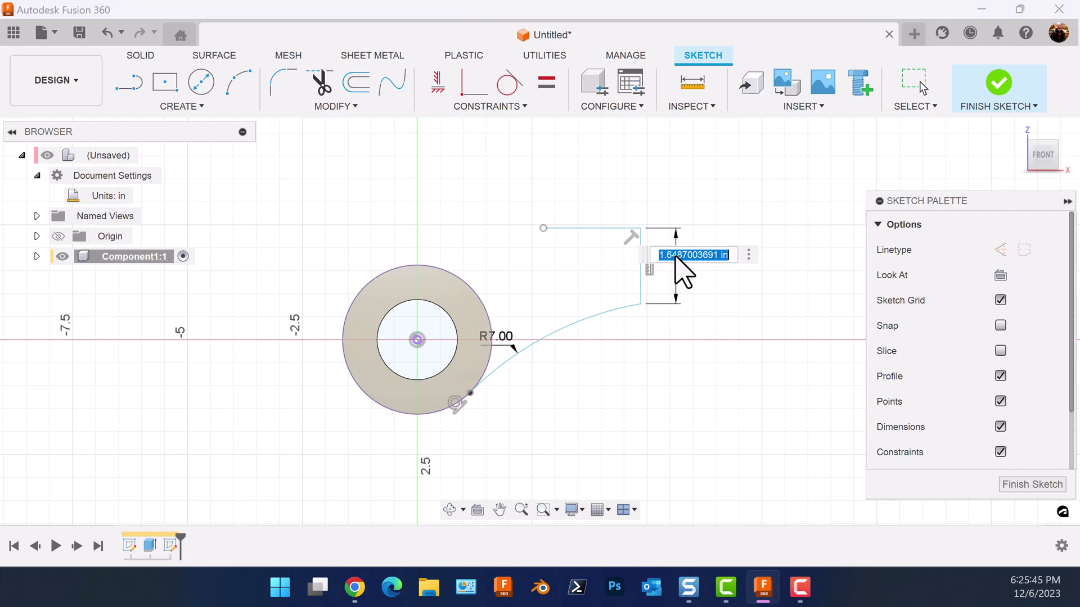
key(Return)
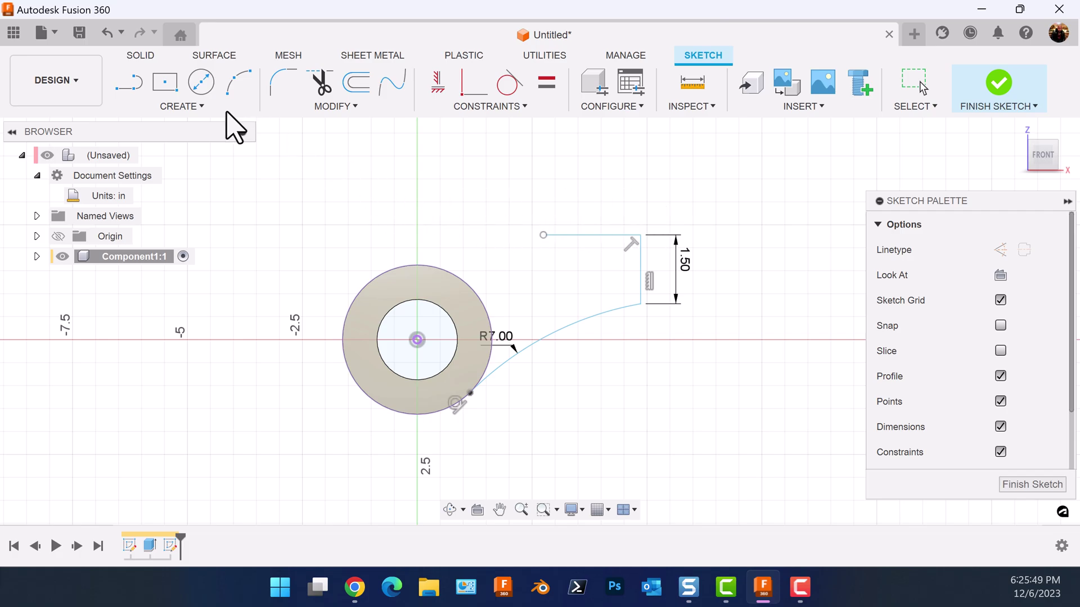
Step: Sketch a 5 in vertical centerline upward from the ring's center
click(138, 95)
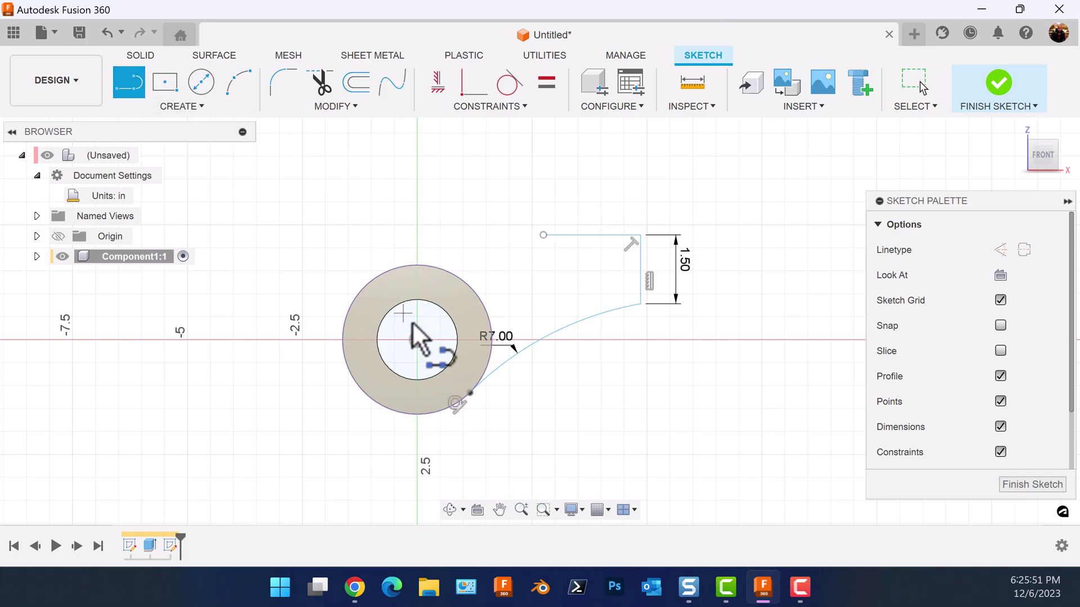
click(1024, 250)
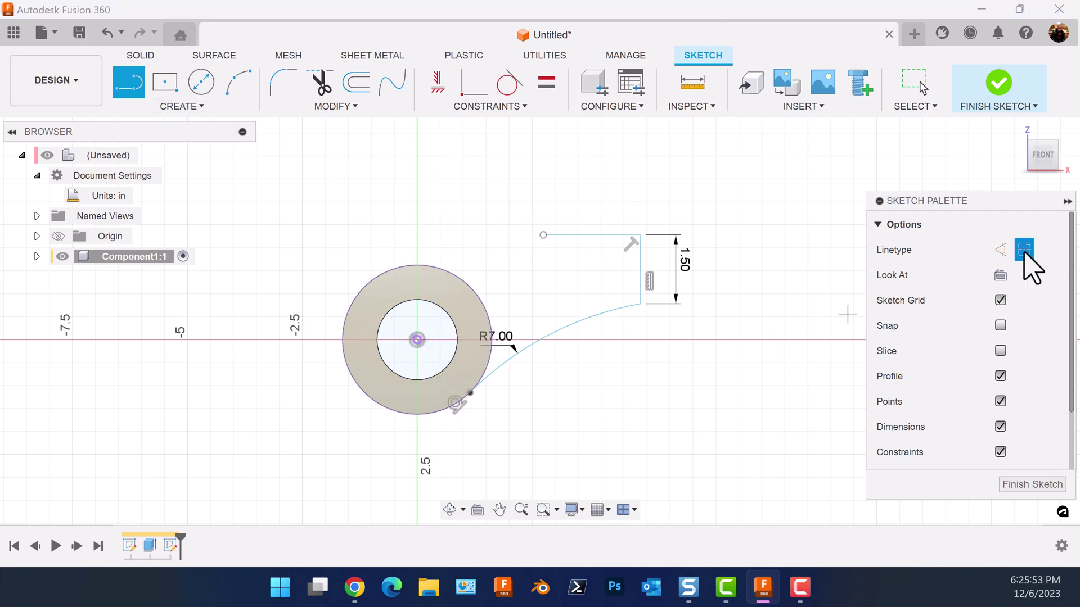
click(417, 339)
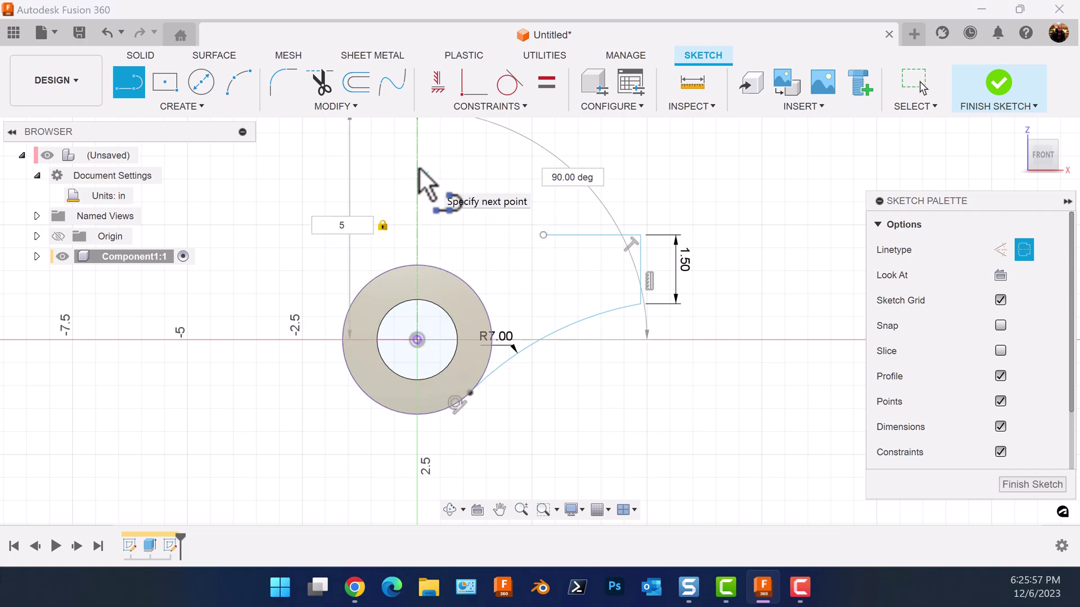
key(Return)
key(Escape)
Step: Align the free end of the arm's horizontal line with the centerline's upper endpoint using a Horizontal/Vertical constraint
scroll(446, 193, down, 3)
middle_drag(500, 198, 579, 279)
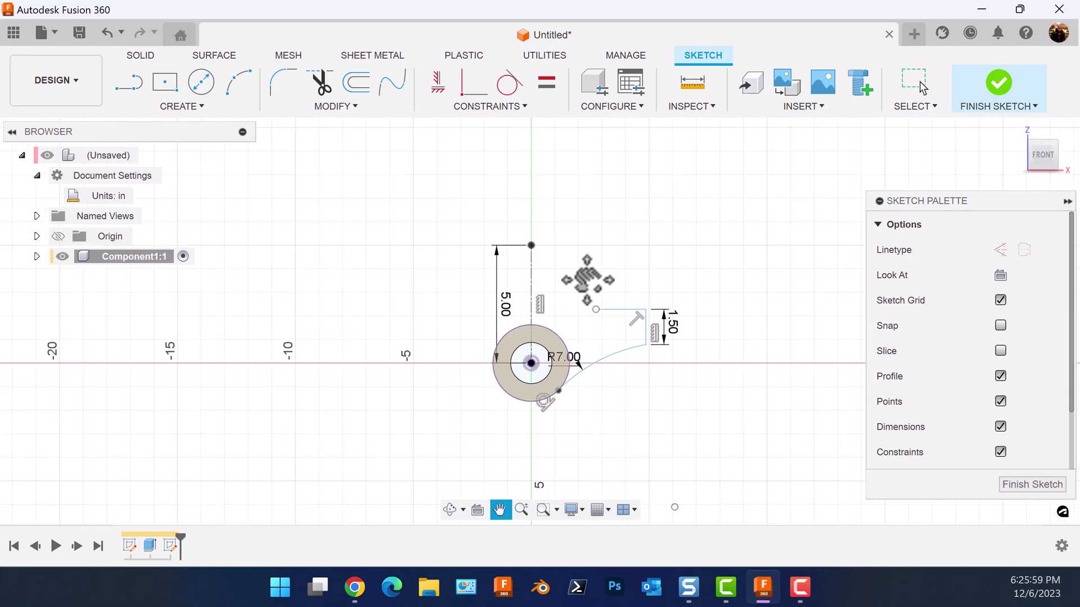
scroll(582, 326, up, 3)
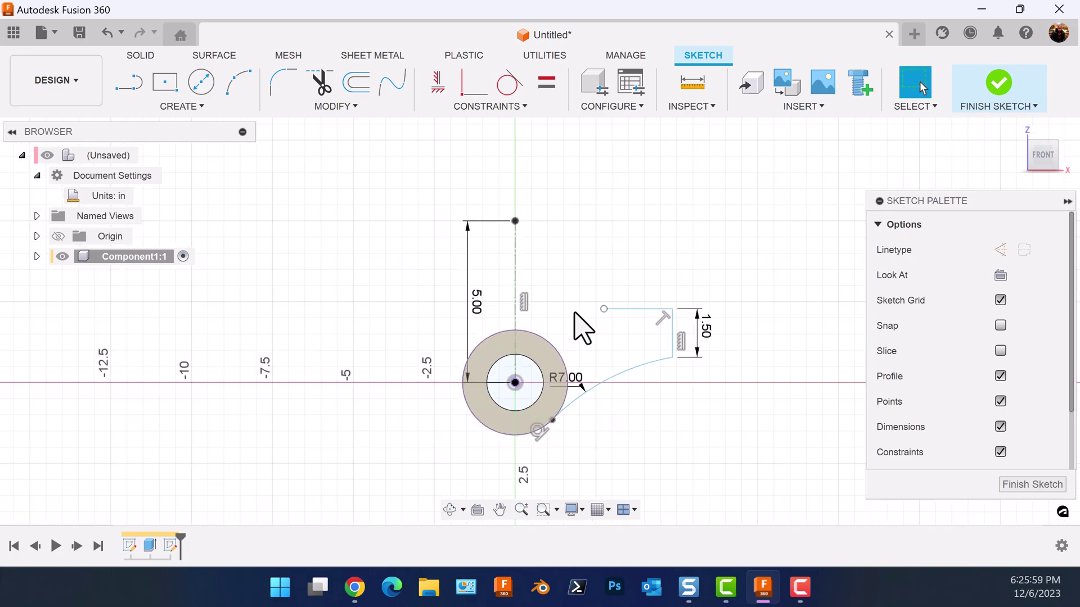
click(438, 83)
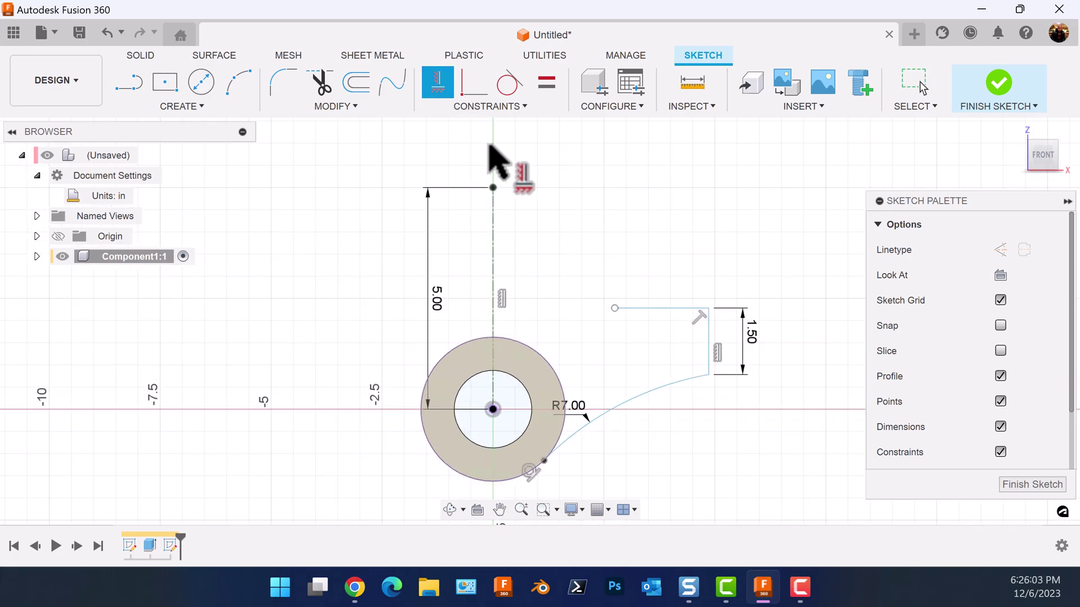
click(493, 187)
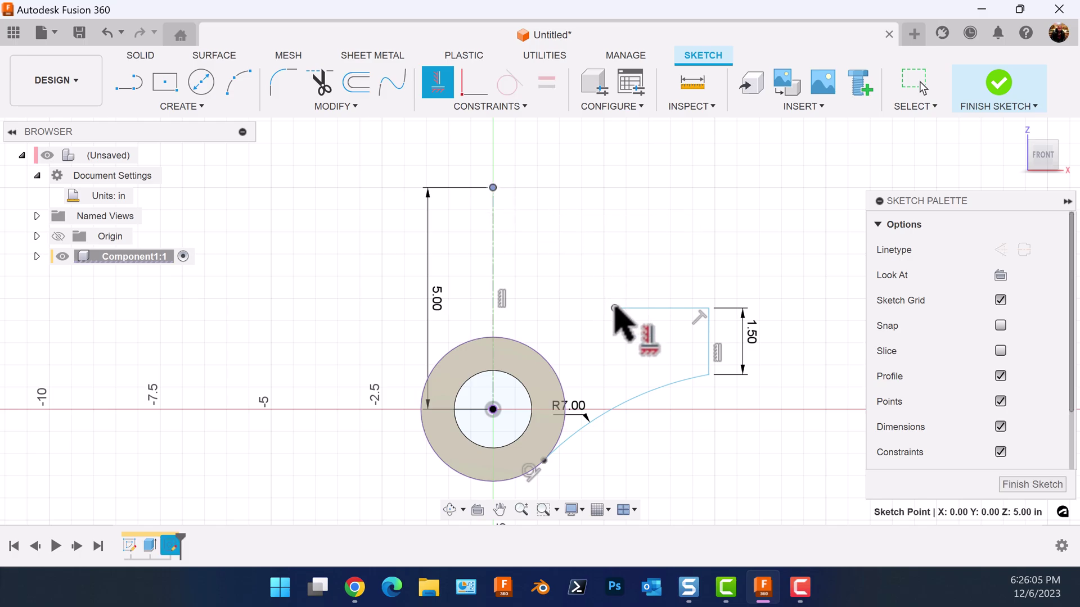
click(614, 308)
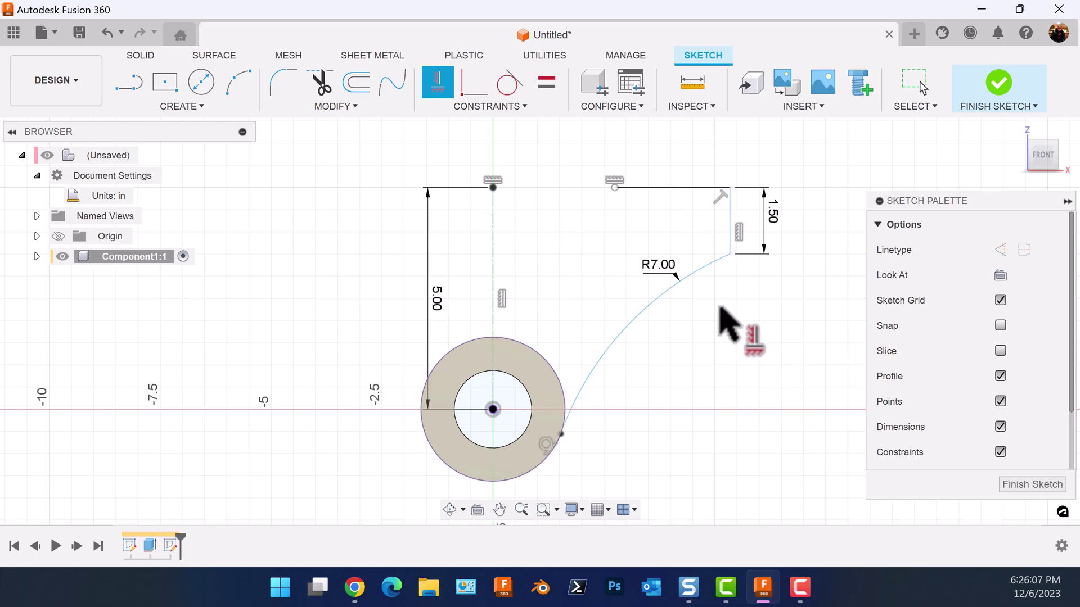
Step: Dimension the arm's outer vertical line about the centerline at a 12 in diameter
scroll(706, 307, up, 1)
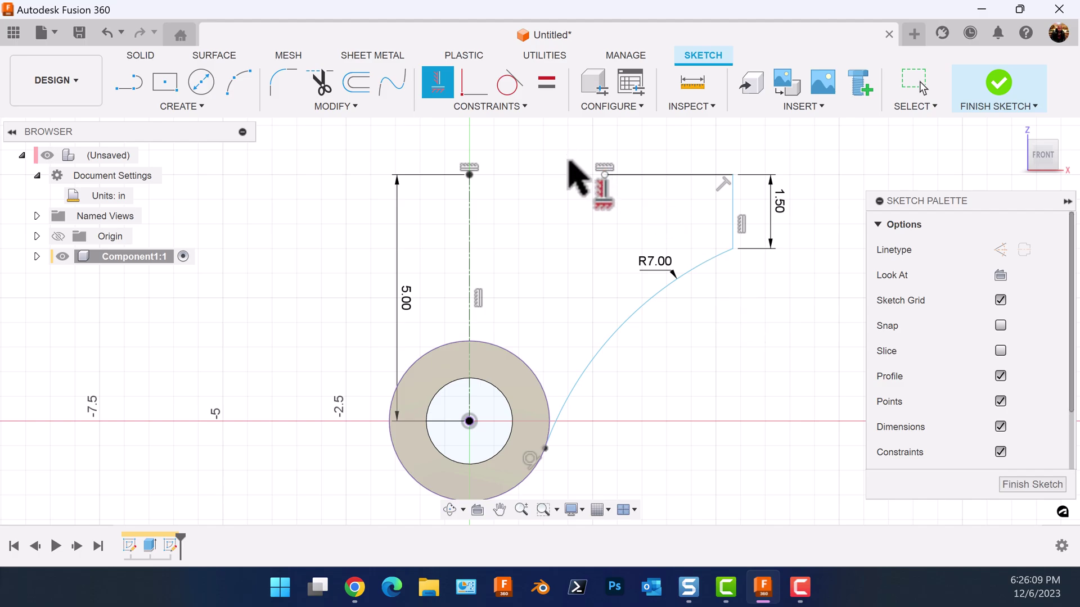
scroll(579, 174, down, 2)
middle_drag(579, 175, 569, 253)
scroll(571, 251, down, 2)
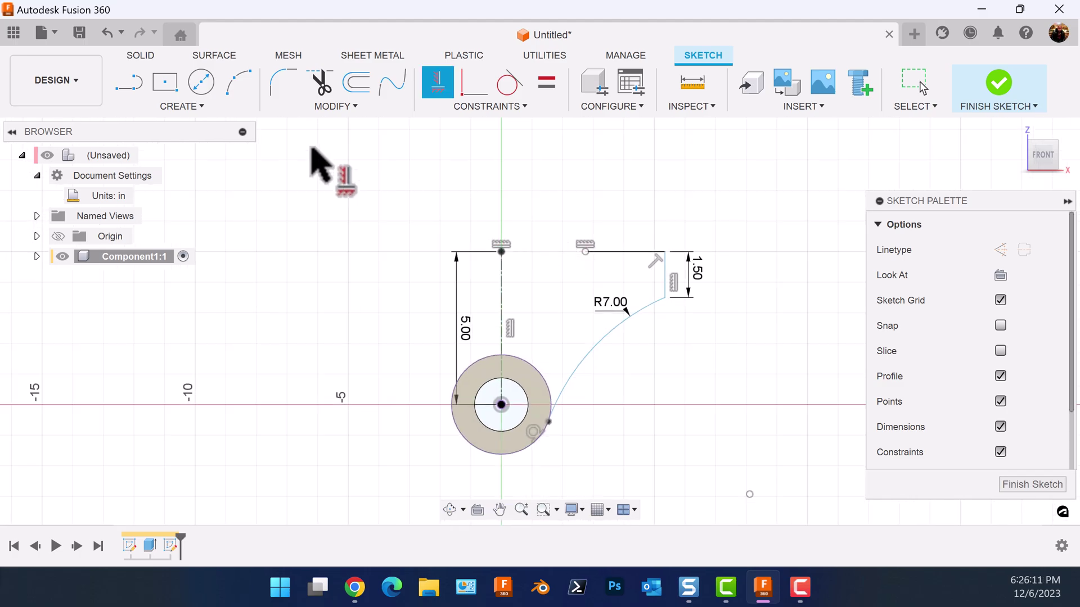
click(198, 106)
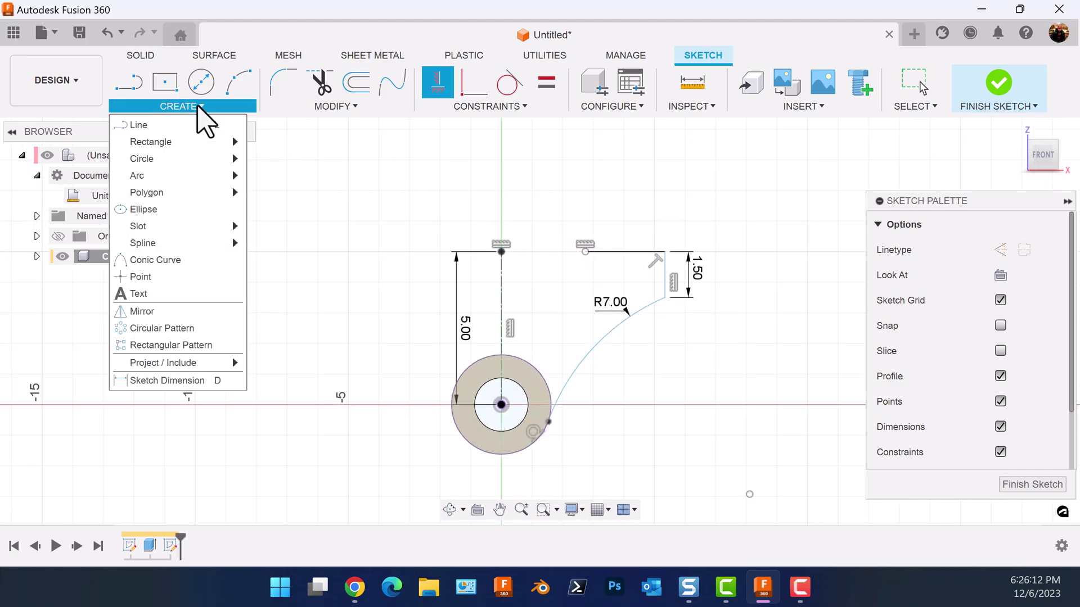
click(197, 382)
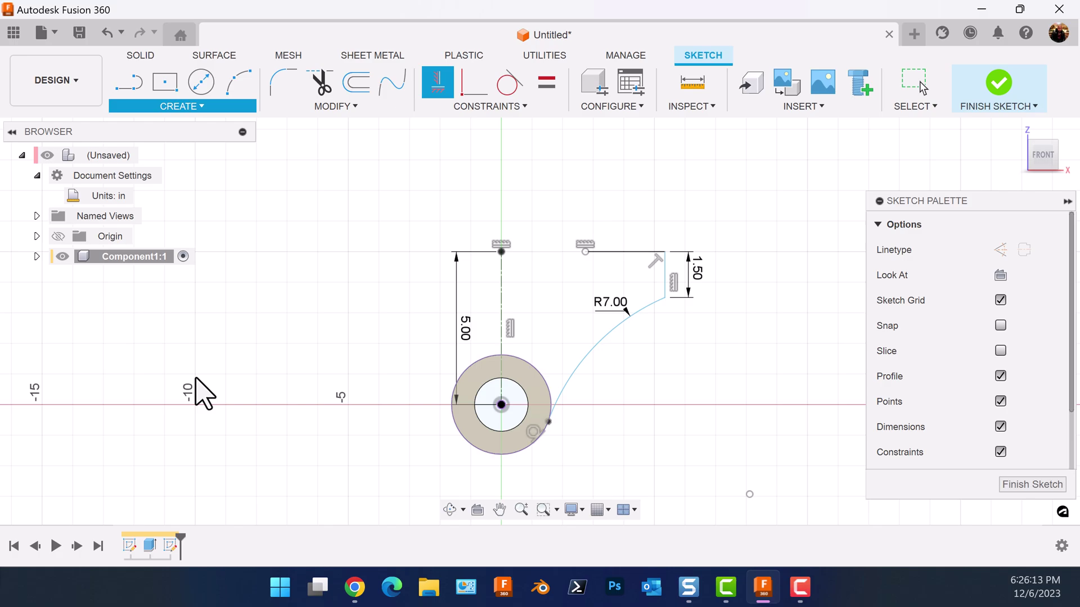
click(667, 276)
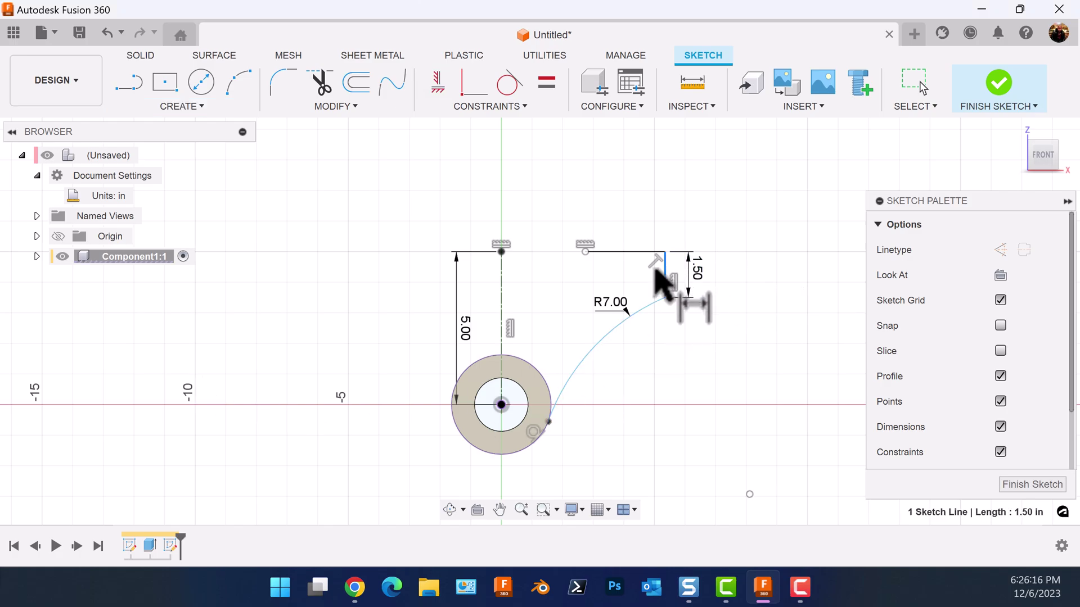
click(504, 278)
click(512, 176)
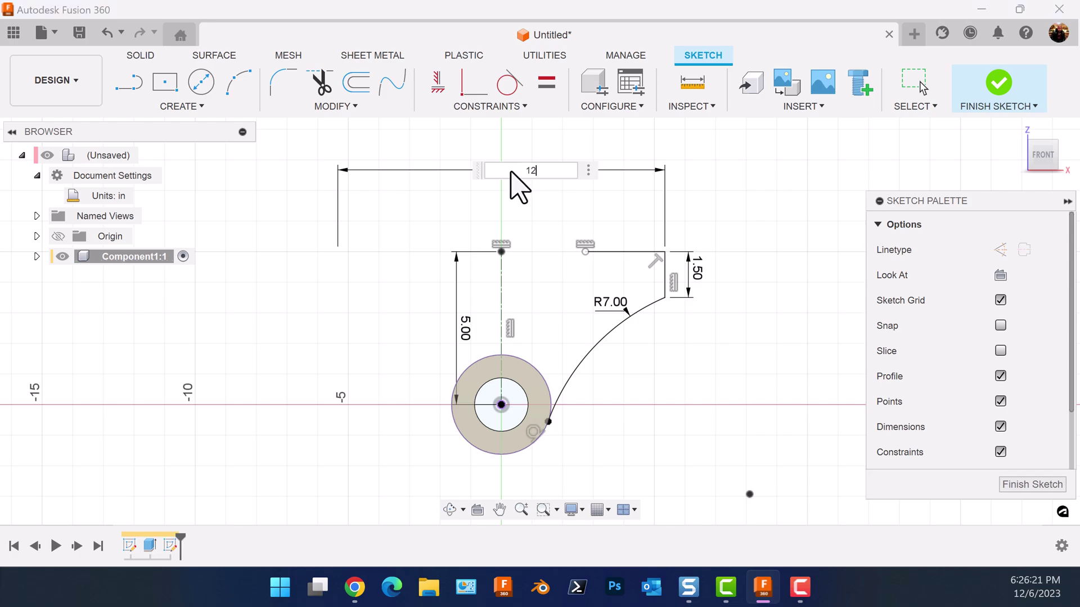
key(Return)
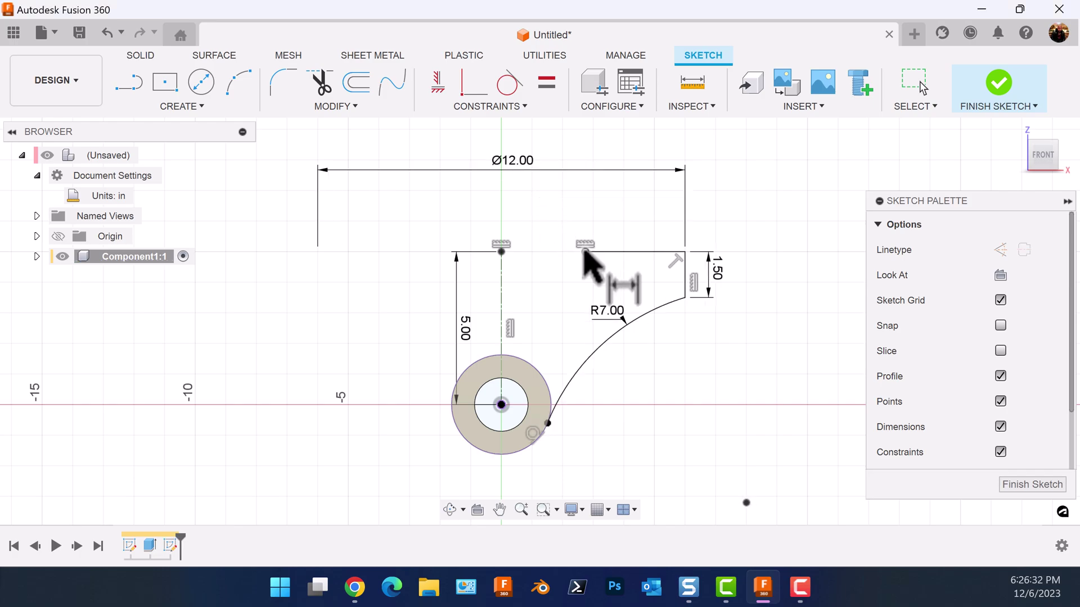
Step: Dimension the inner end of the arm's horizontal line about the centerline at an 8 in diameter
click(501, 274)
click(512, 214)
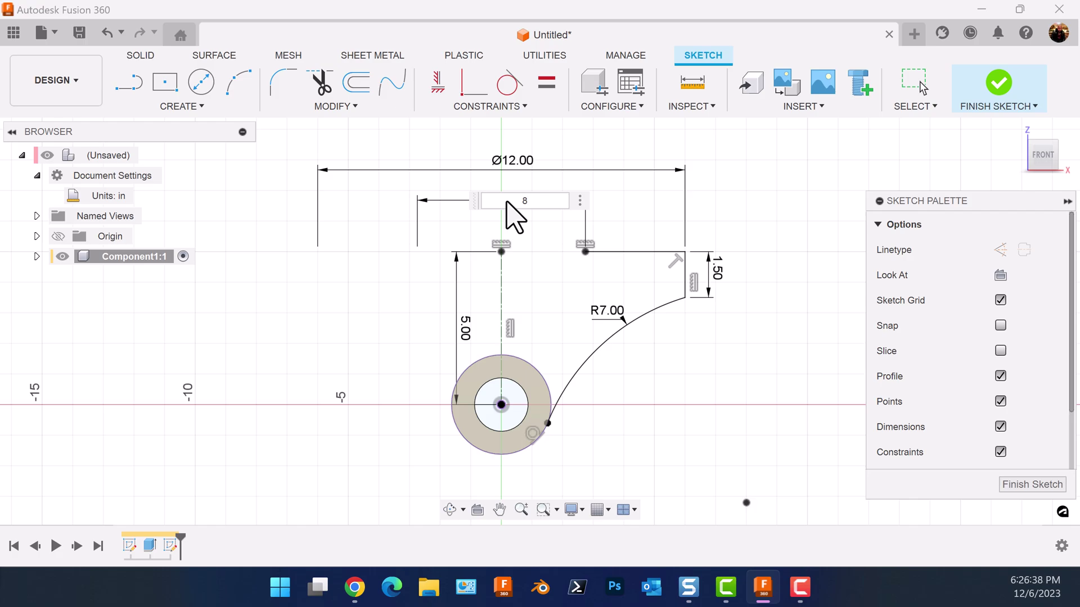
key(Return)
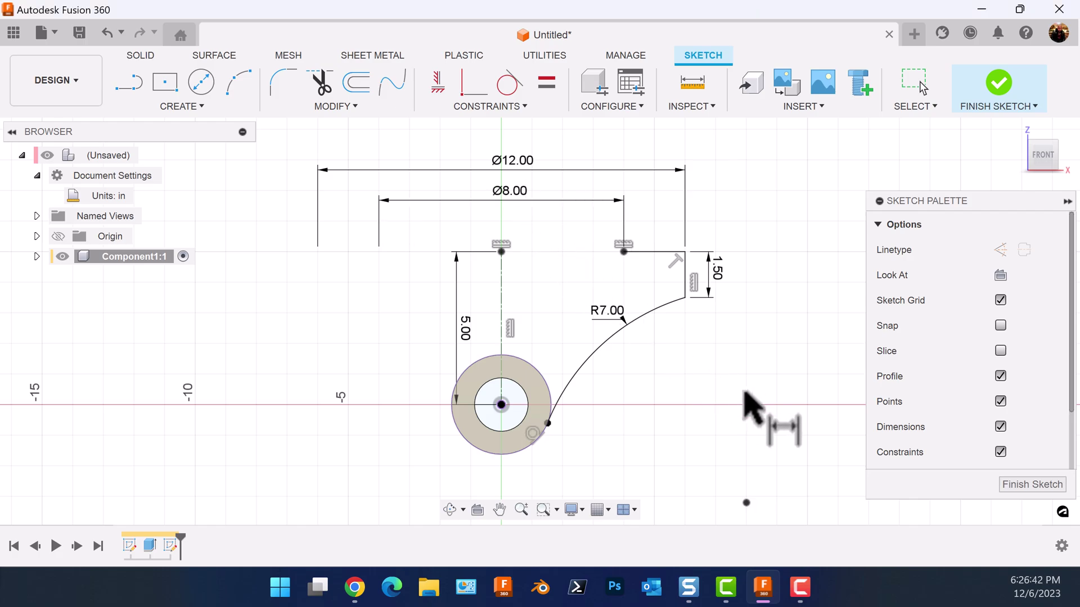
key(Escape)
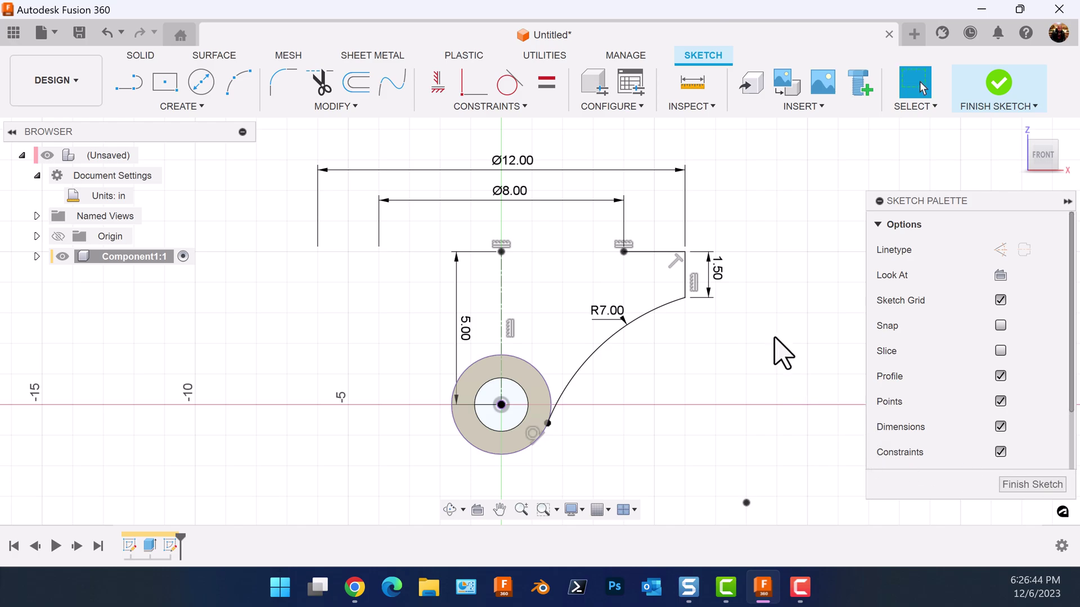
Step: Mirror the arm's horizontal line, vertical line and tangent arc about the centerline
click(193, 107)
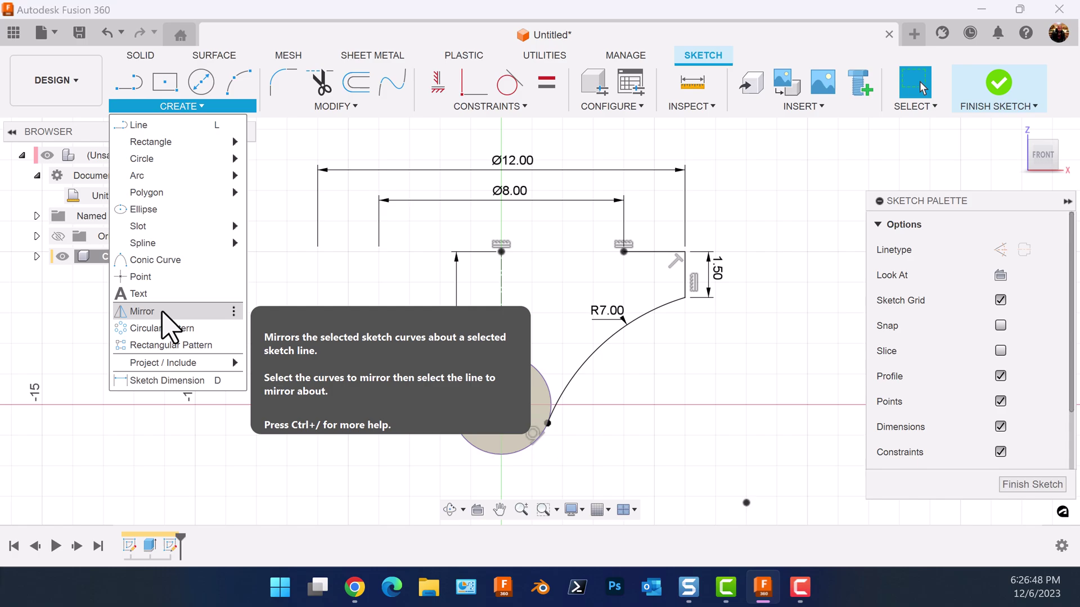
click(143, 312)
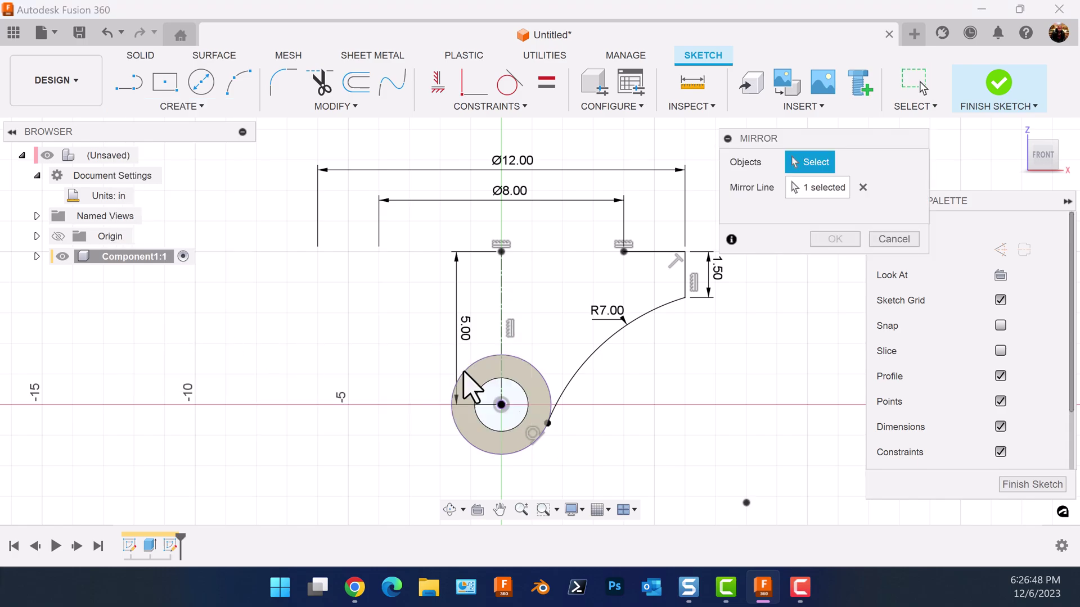
click(649, 253)
click(684, 277)
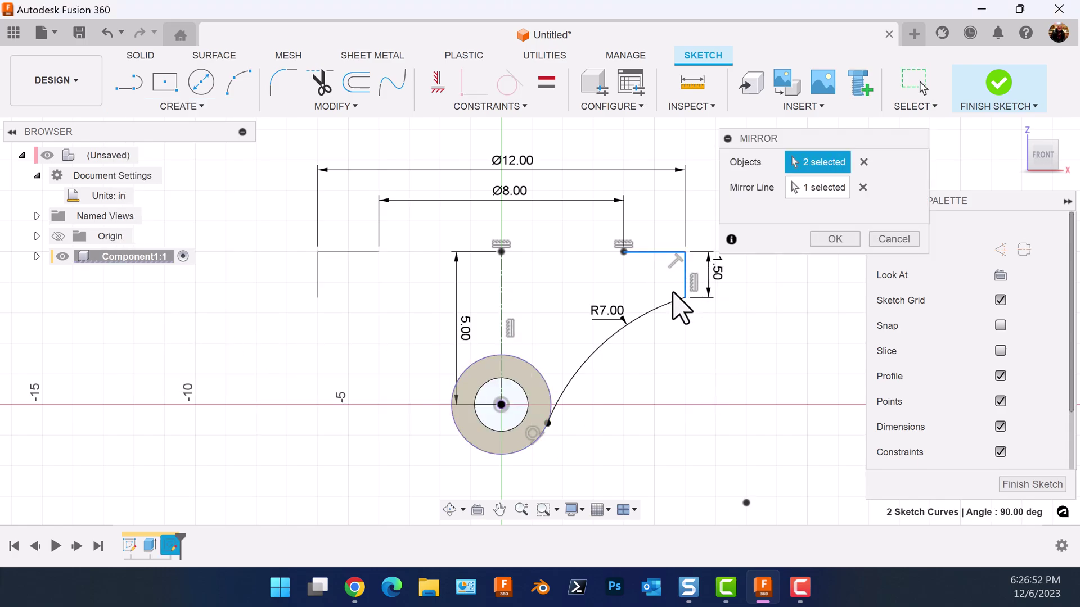
click(674, 304)
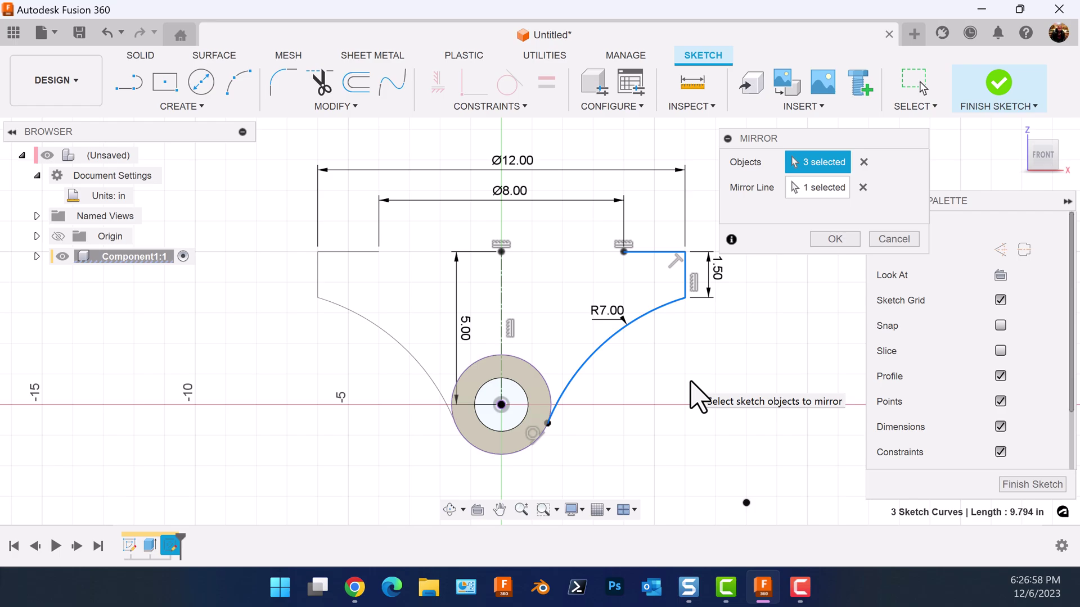
click(832, 239)
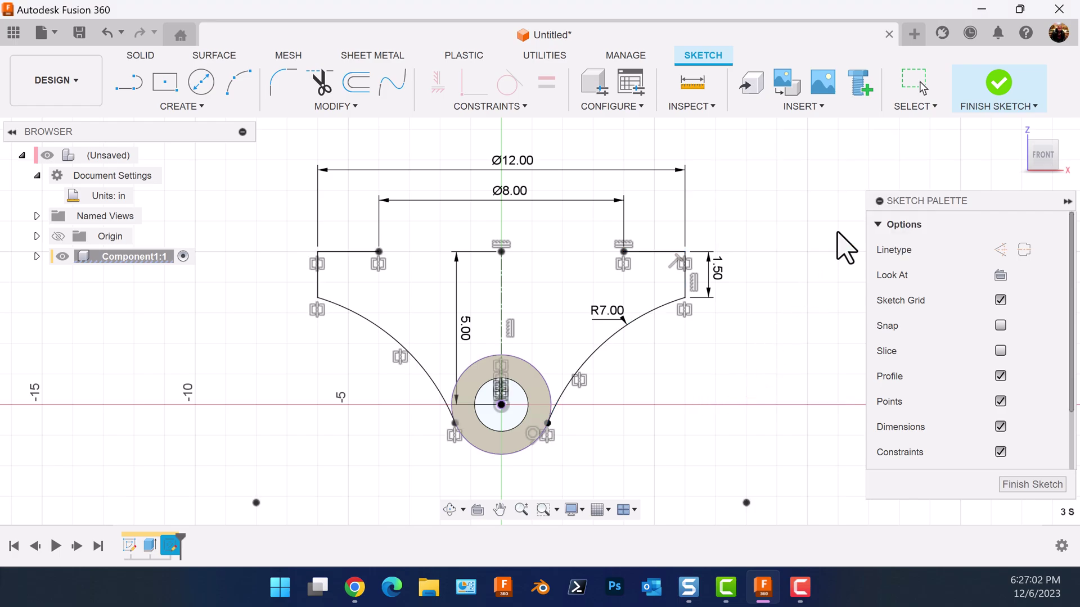
Step: Place a sketch point on the centerline, a short distance below its upper endpoint
scroll(762, 393, up, 1)
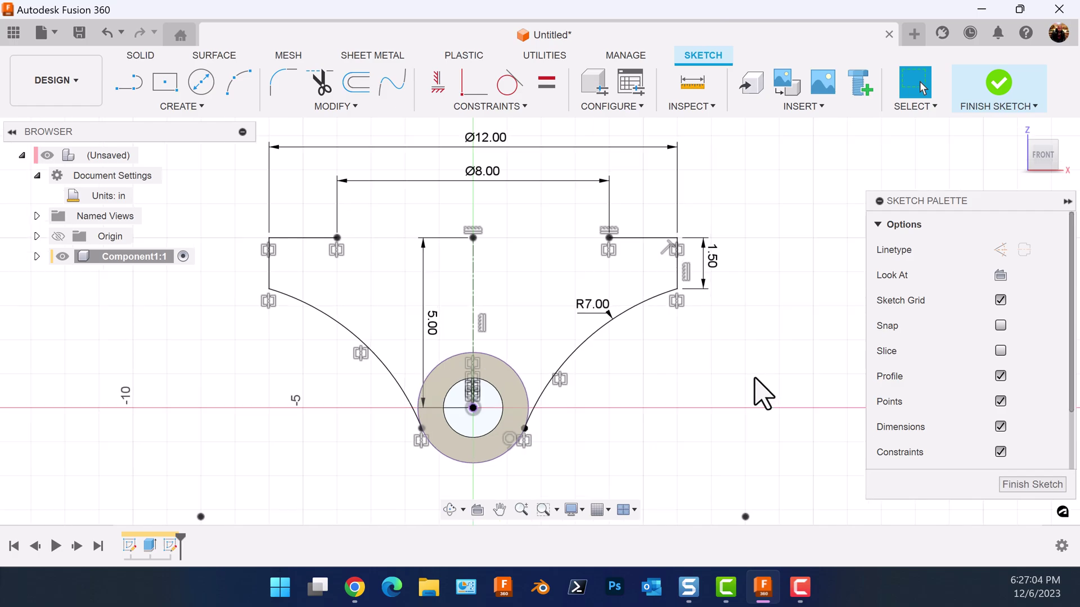
click(185, 107)
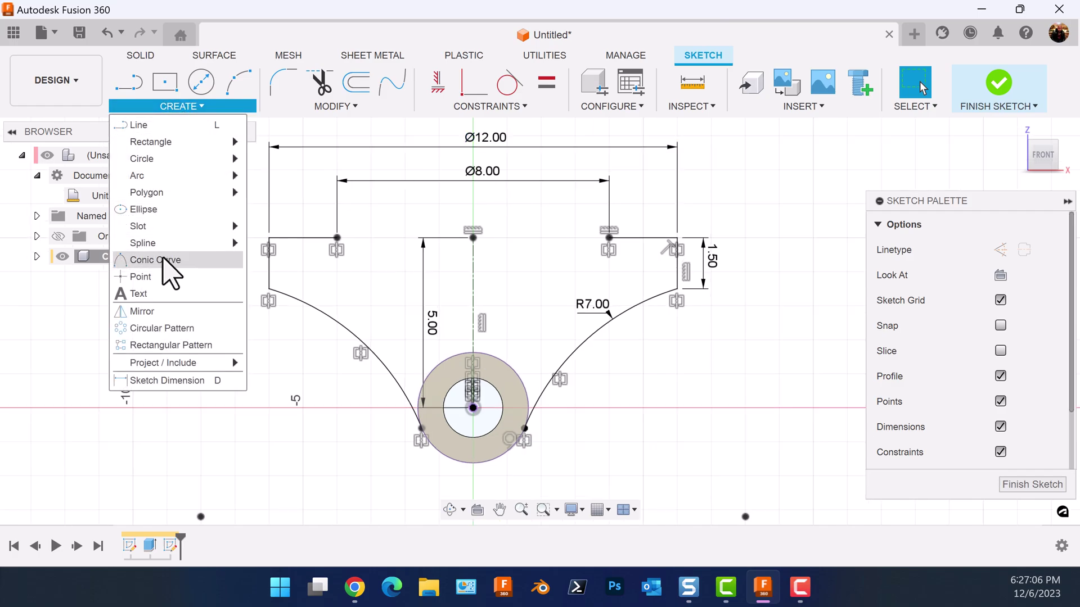
click(165, 277)
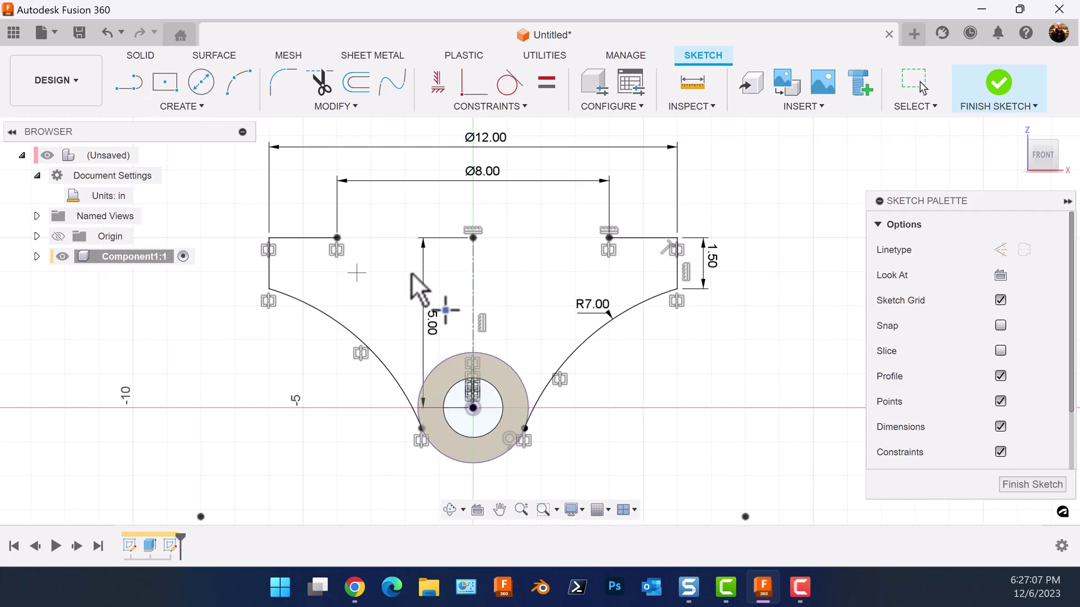
click(473, 285)
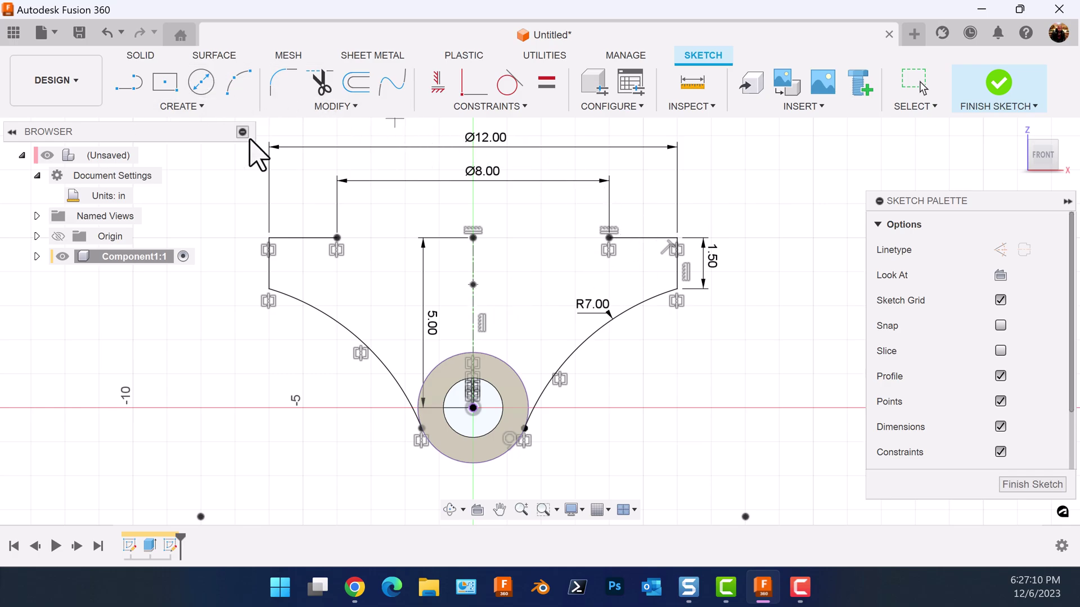
key(Escape)
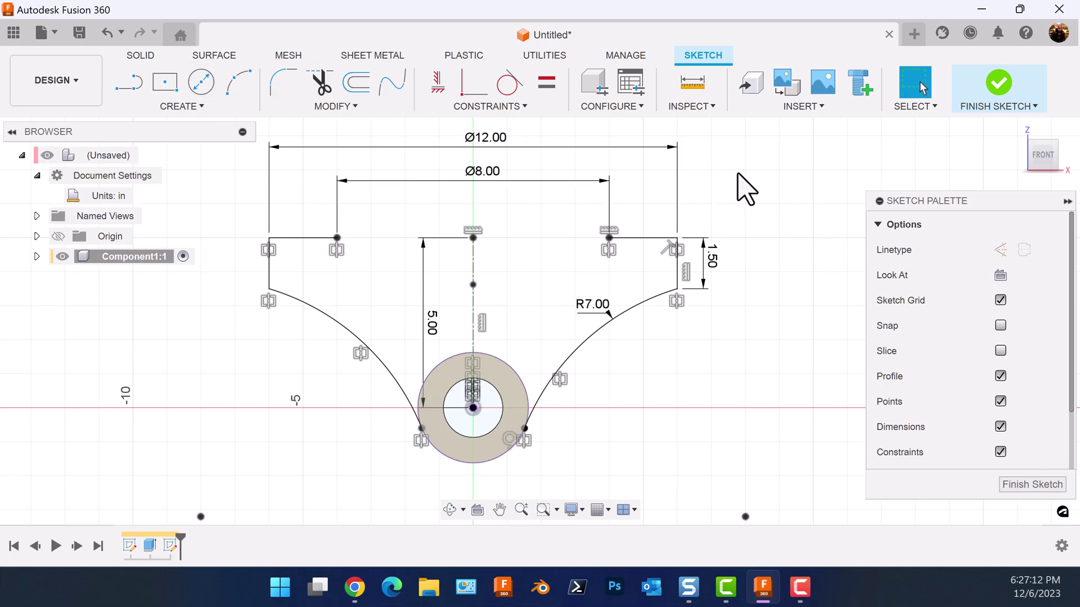
Step: Dimension the sketch point 1 in below the centerline's upper endpoint
key(d)
click(473, 237)
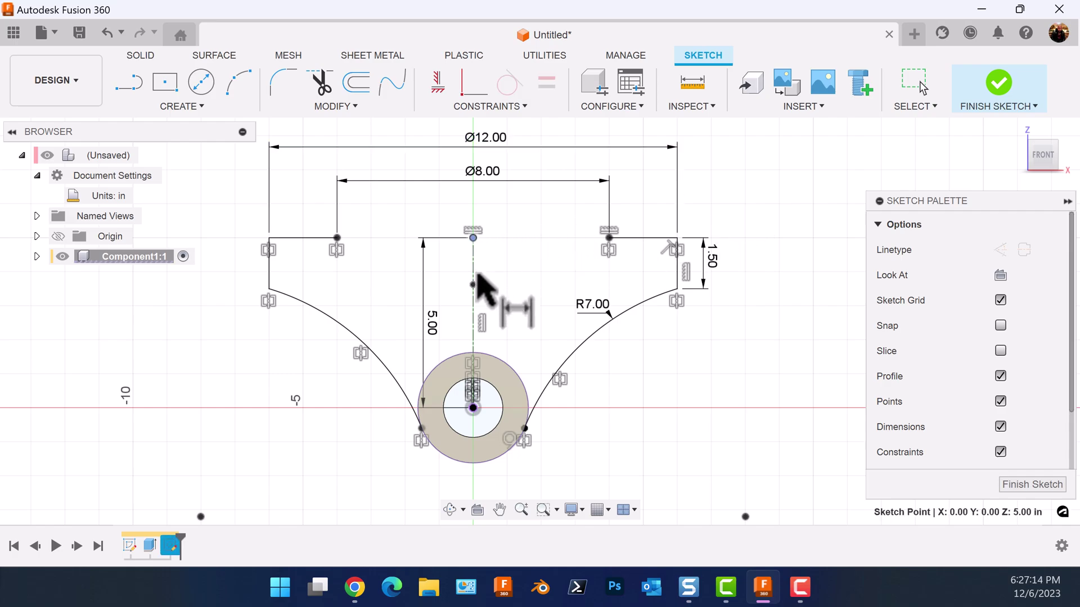
click(473, 285)
click(508, 270)
text(1)
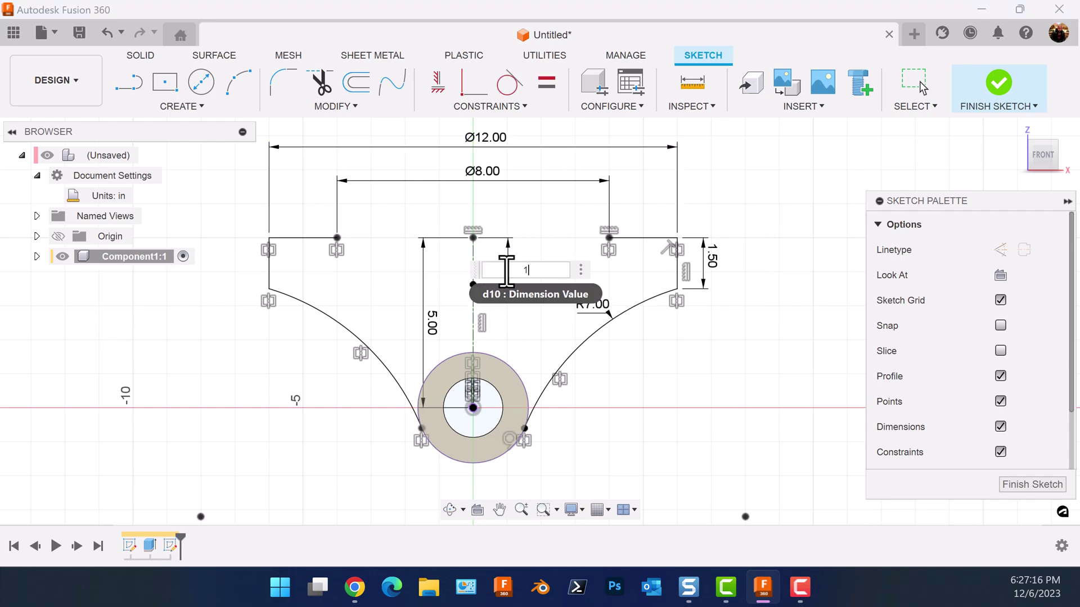
key(Return)
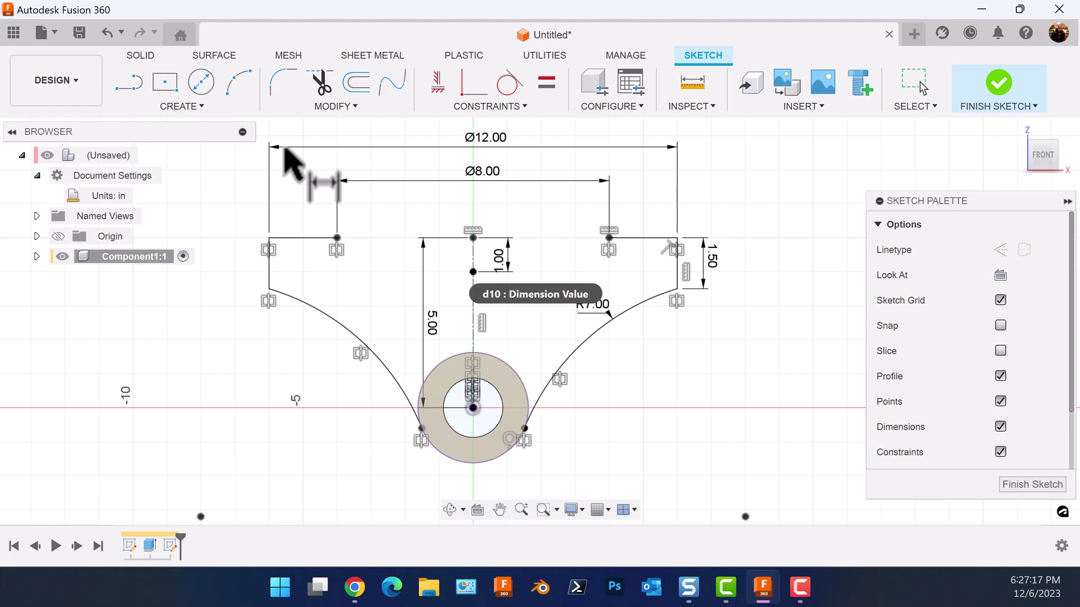
Step: Draw a three-point arc joining the inner ends of the two arms' upper lines through the sketch point on the centerline
click(237, 85)
scroll(511, 253, up, 4)
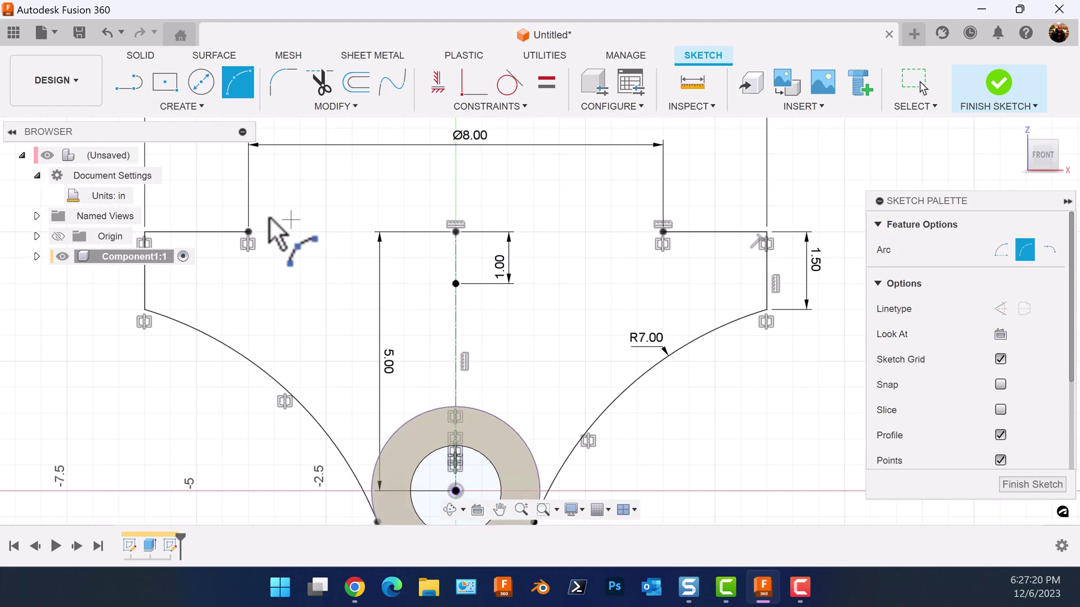
click(248, 232)
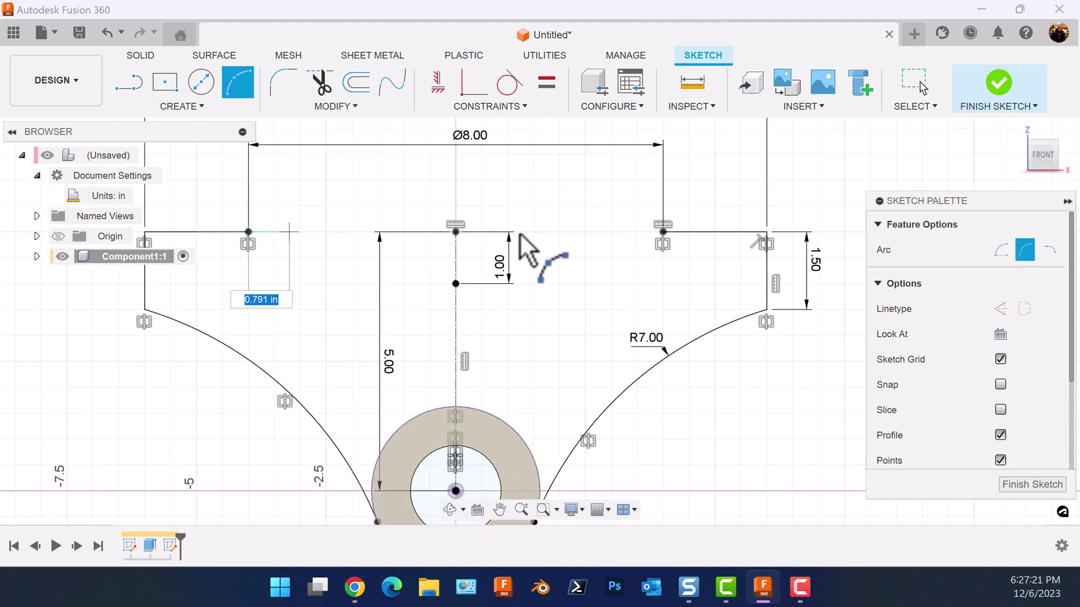
click(663, 231)
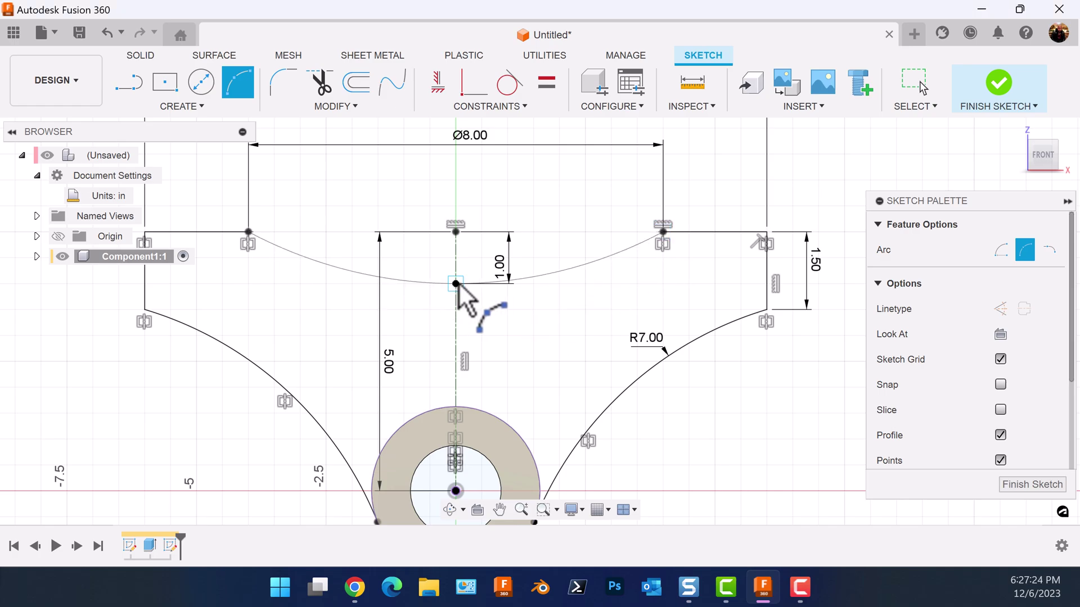
click(455, 283)
Step: Offset the bracket's outline chain 0.5 in inward as construction geometry
scroll(520, 374, down, 2)
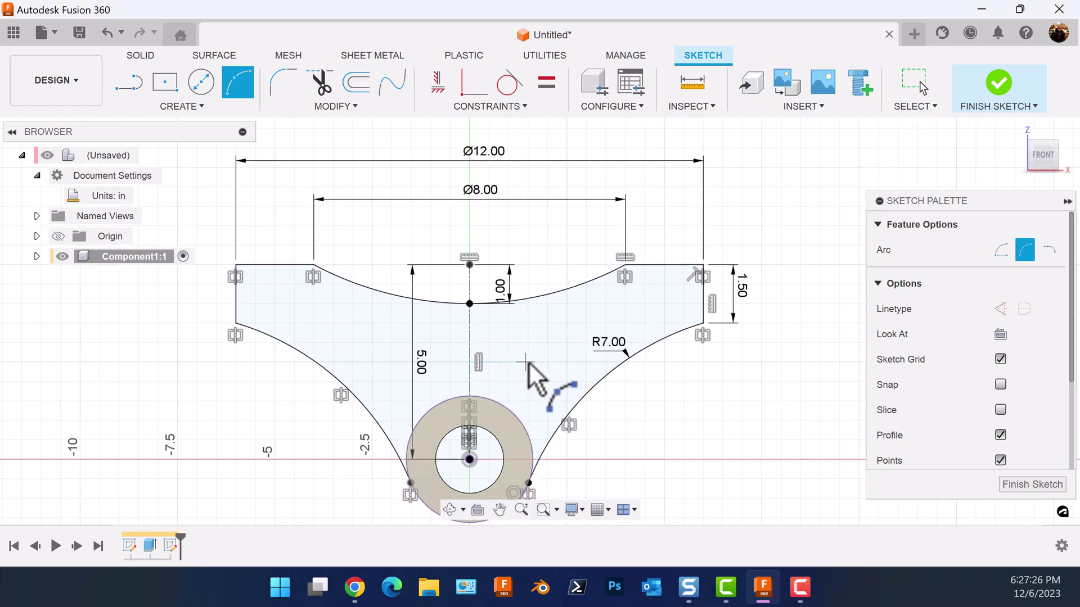
scroll(617, 377, down, 1)
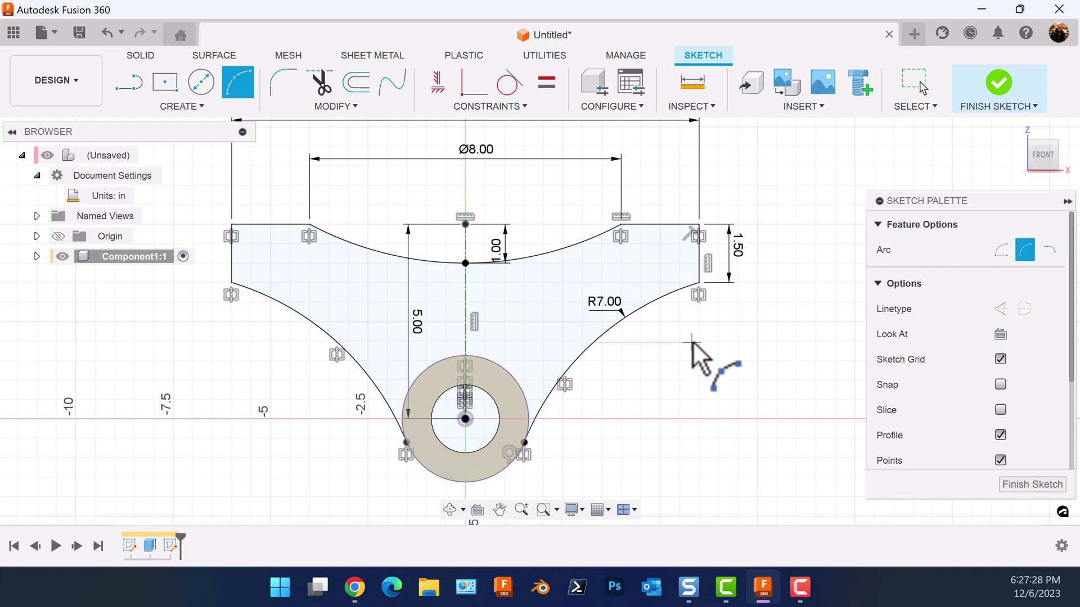
click(360, 92)
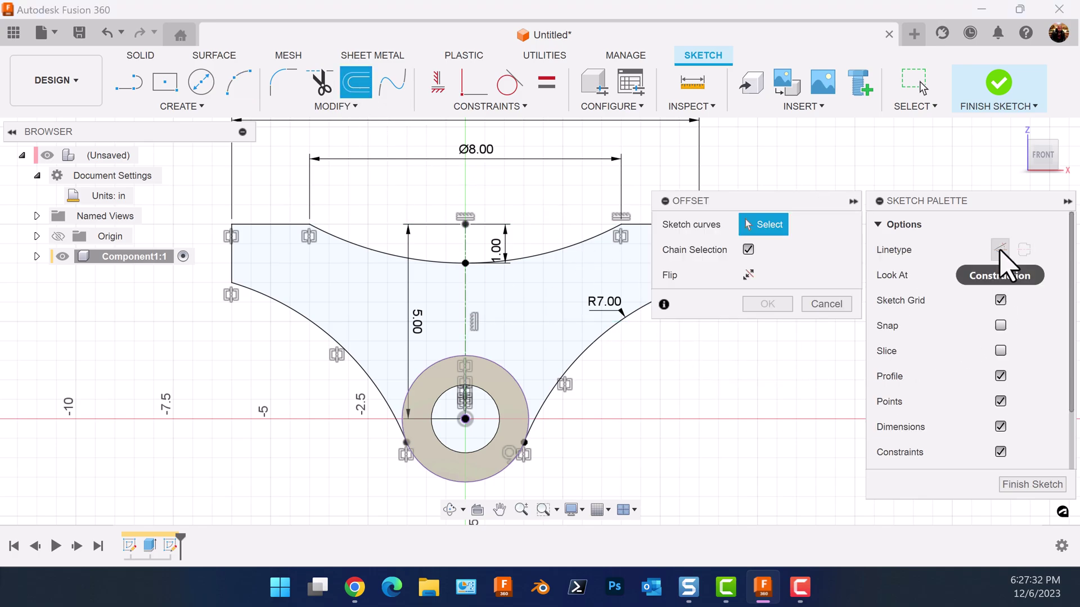
click(999, 249)
click(535, 257)
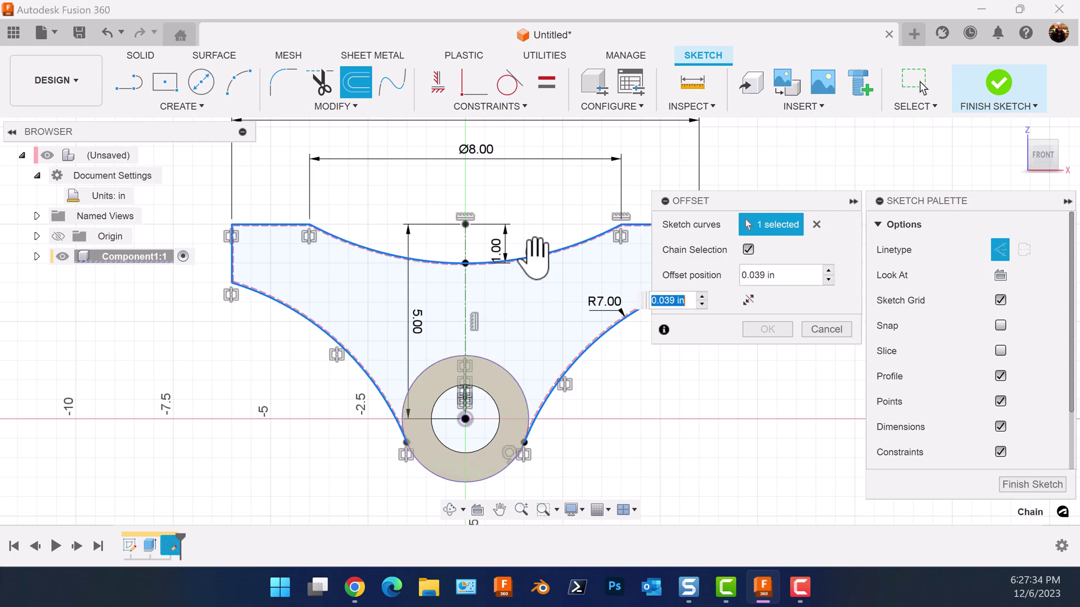
drag(536, 256, 536, 270)
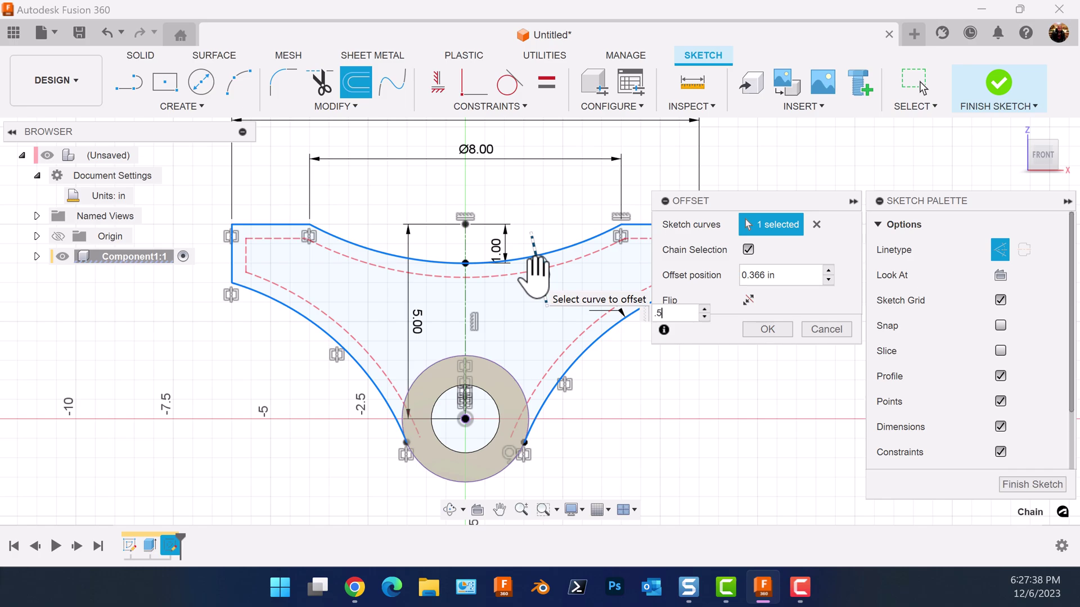
key(Return)
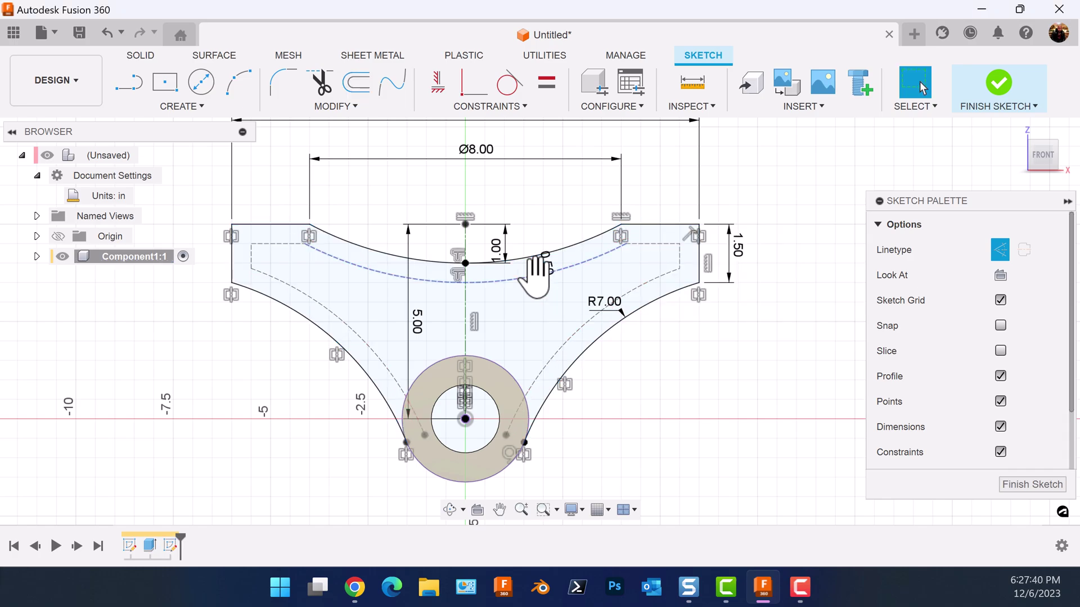
Step: Sketch a two-point construction rectangle 7 in wide and about 1.58 in high across the bracket, above the cylinder
scroll(633, 444, up, 1)
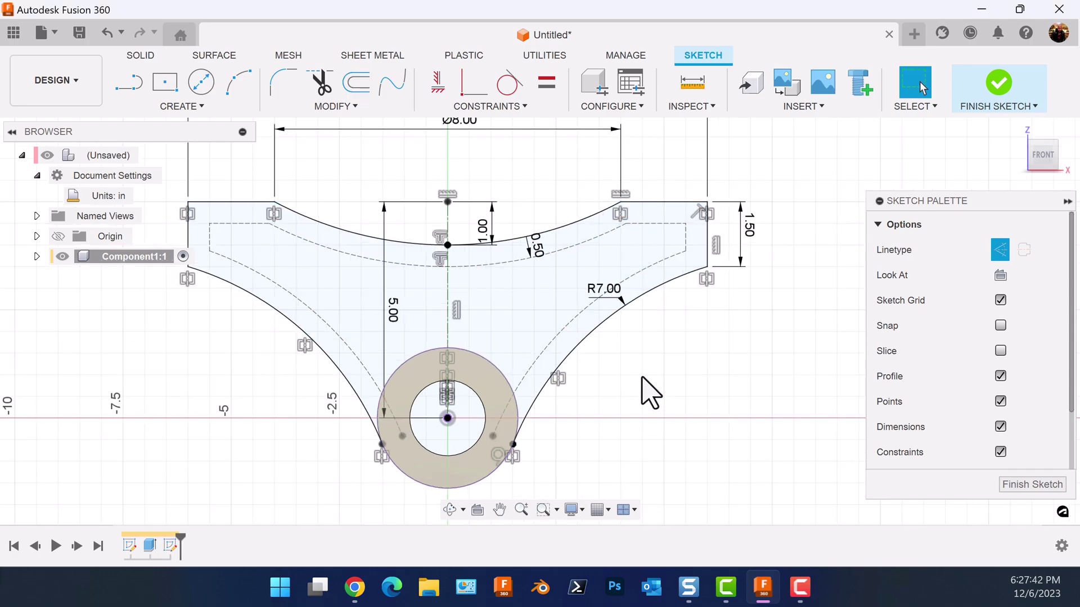
middle_drag(642, 377, 654, 423)
scroll(675, 431, up, 1)
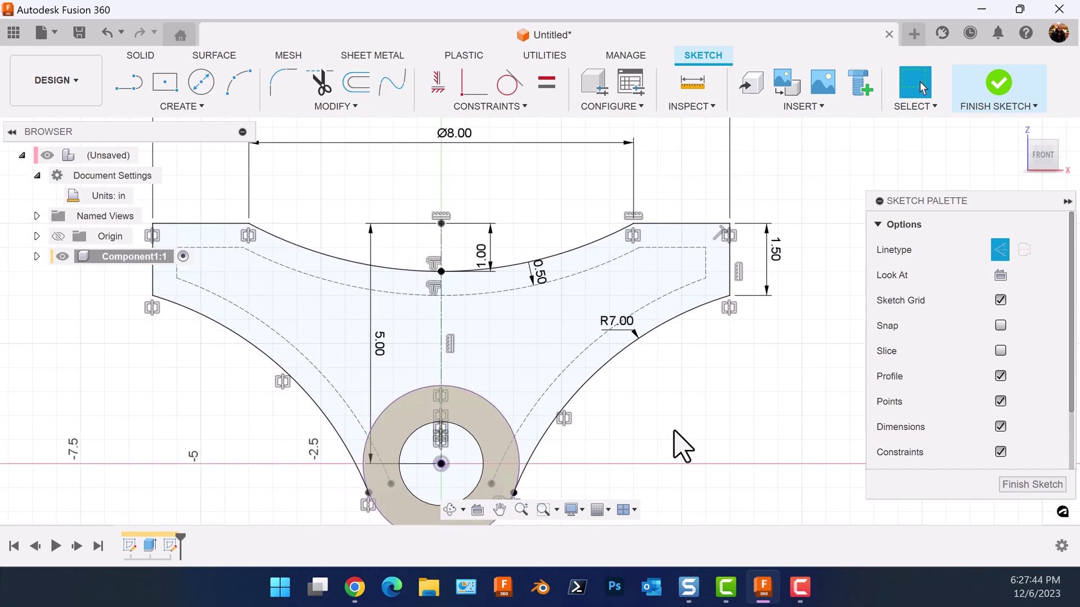
click(186, 107)
mouse_move(176, 144)
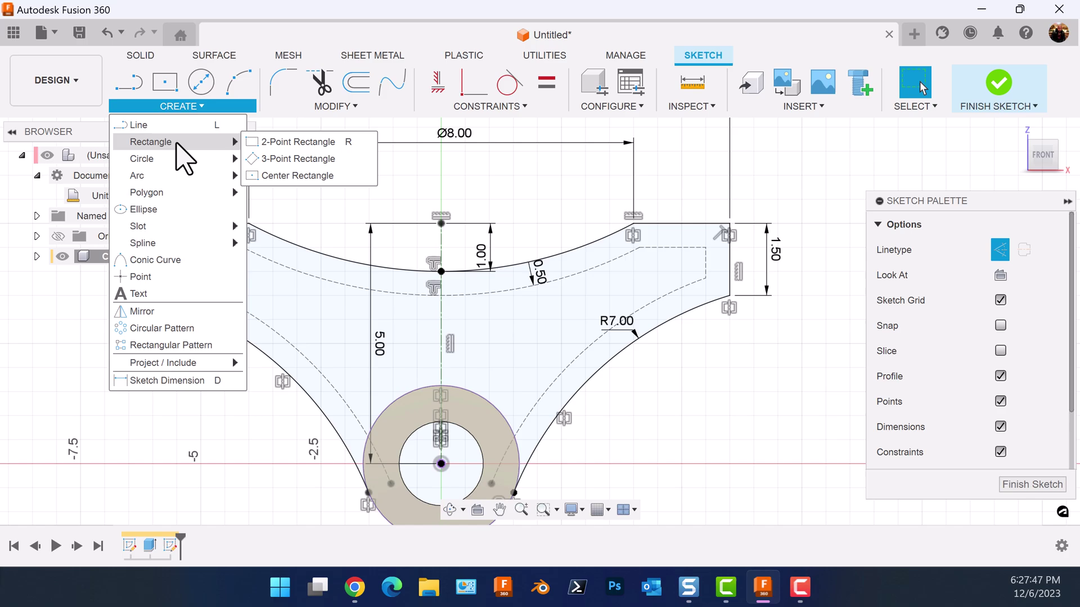
click(286, 142)
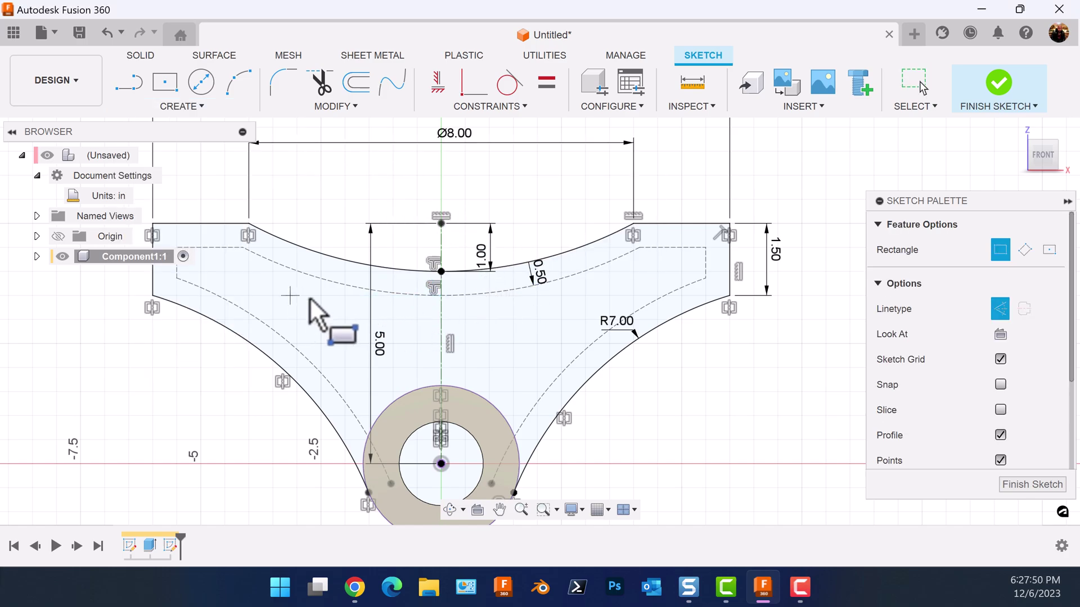
click(290, 295)
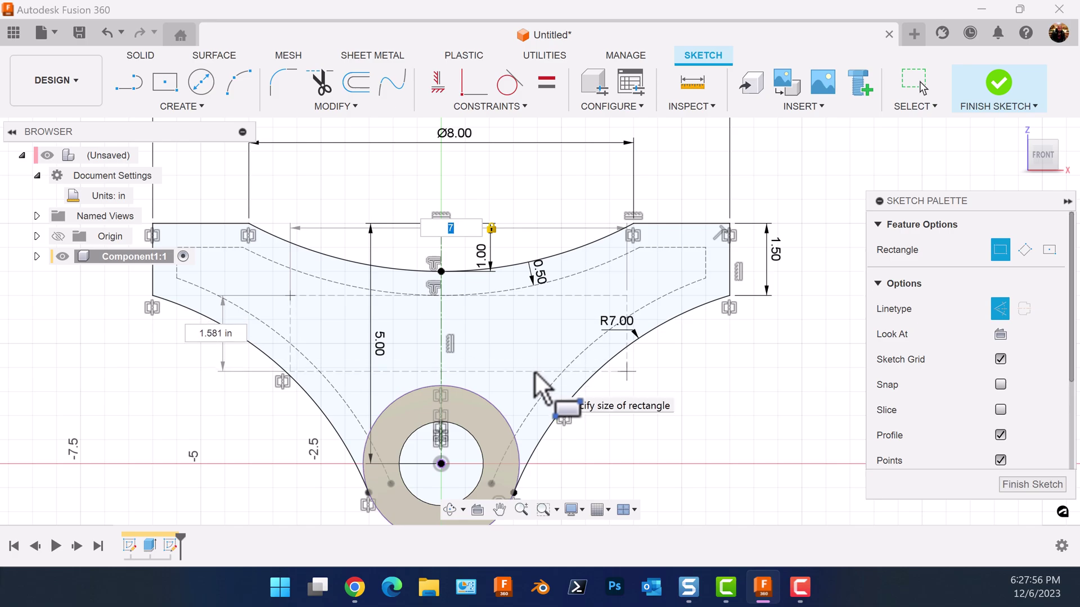
click(534, 373)
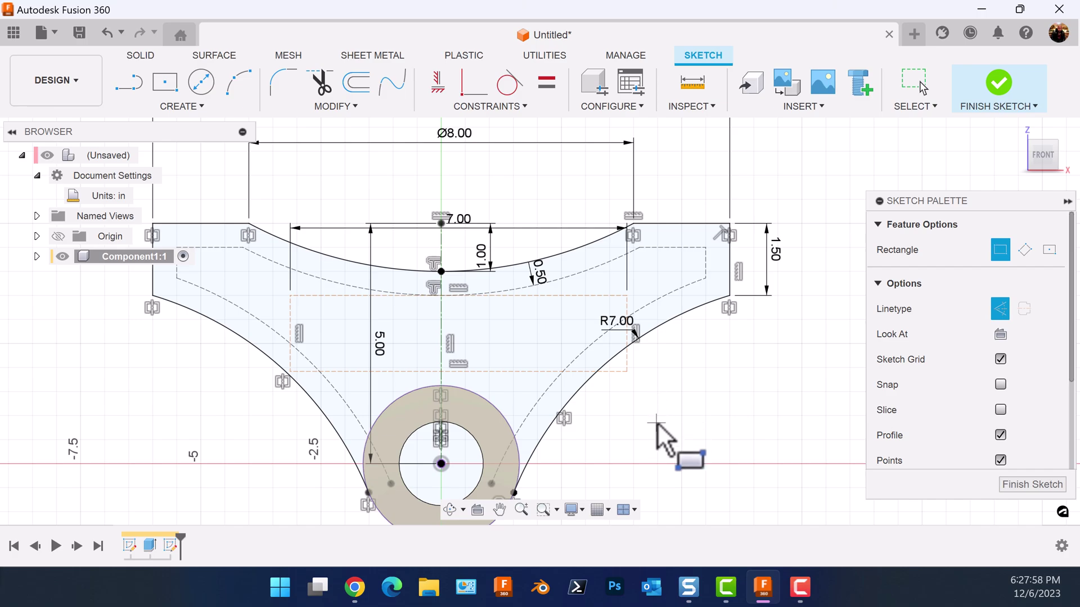
Step: Make the construction rectangle's two vertical sides symmetric about the centerline
click(512, 106)
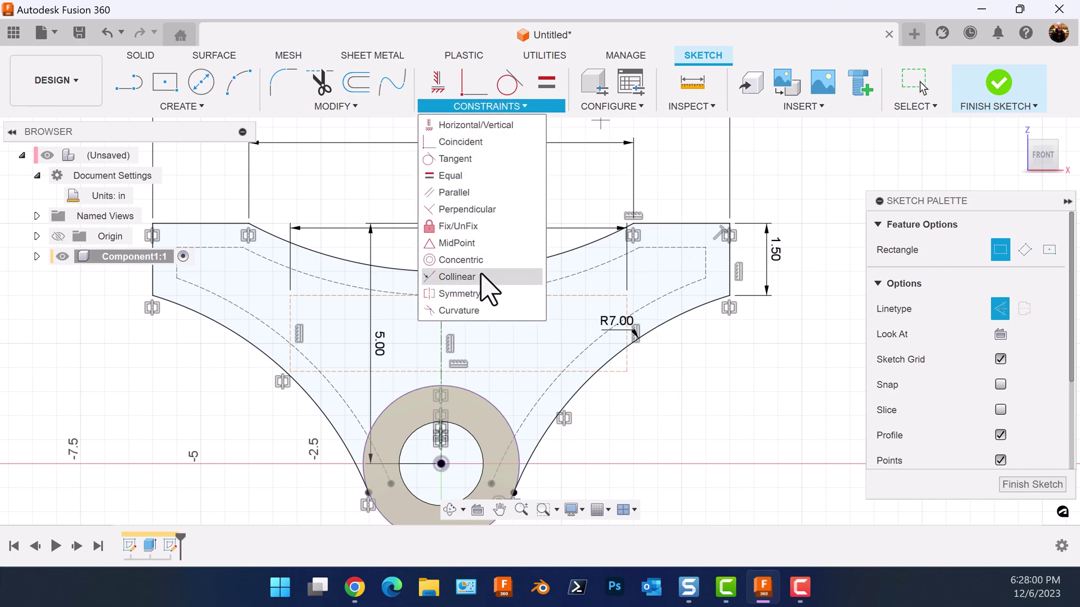
click(481, 297)
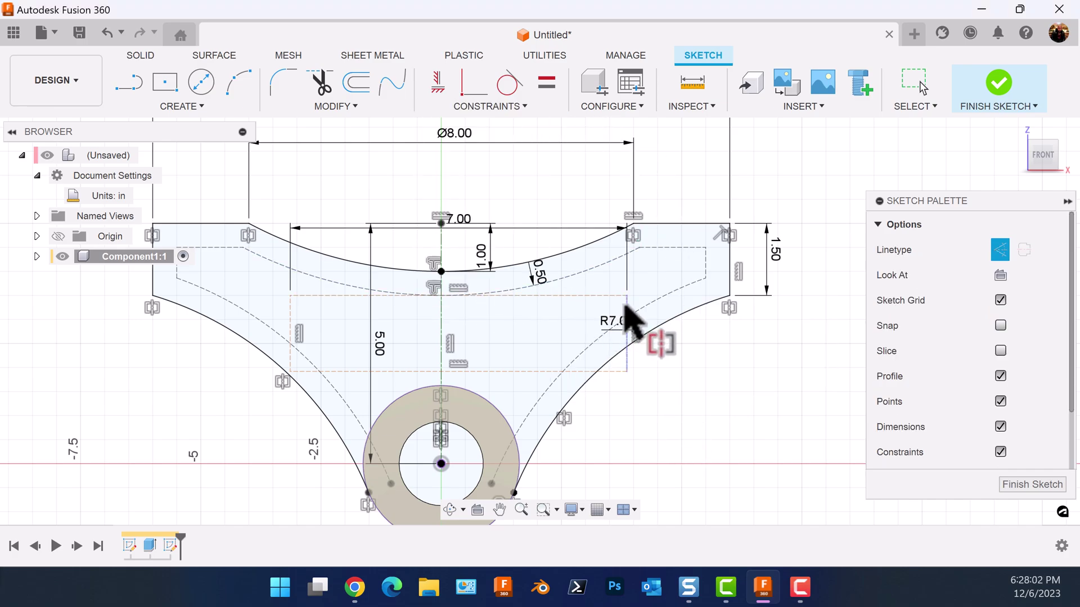
click(627, 322)
click(292, 325)
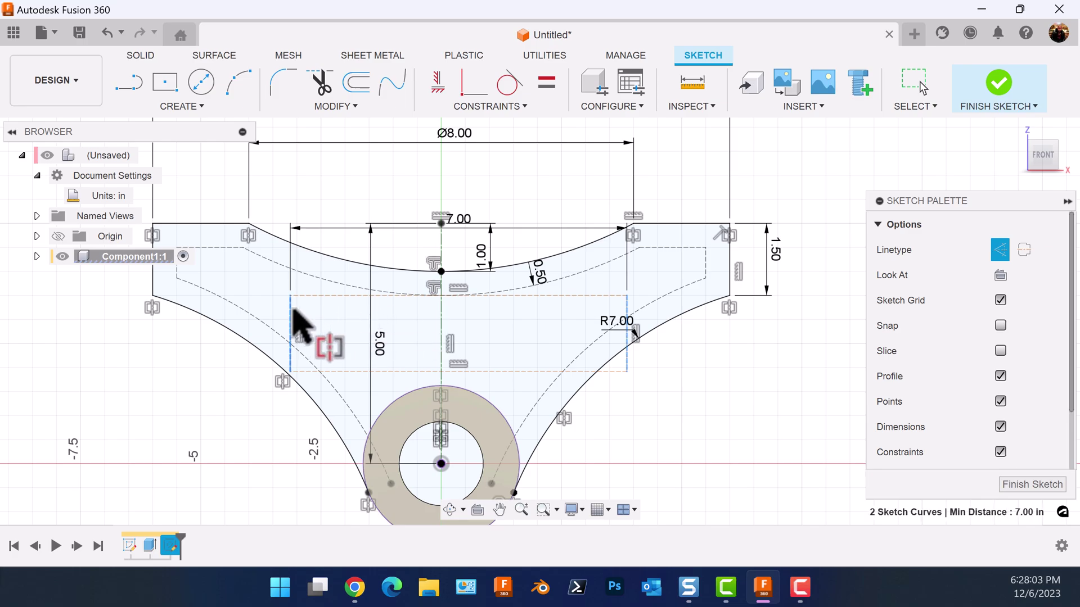
click(441, 321)
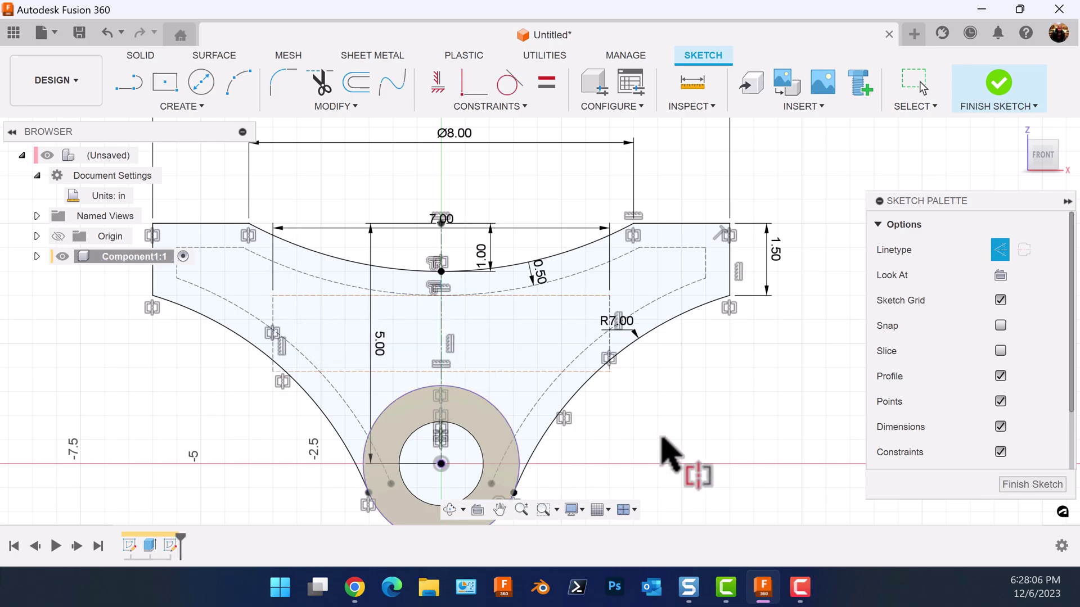
Step: Dimension the rectangle's lower edge 2 in above the cylinder's center point
middle_drag(660, 436, 641, 374)
click(181, 107)
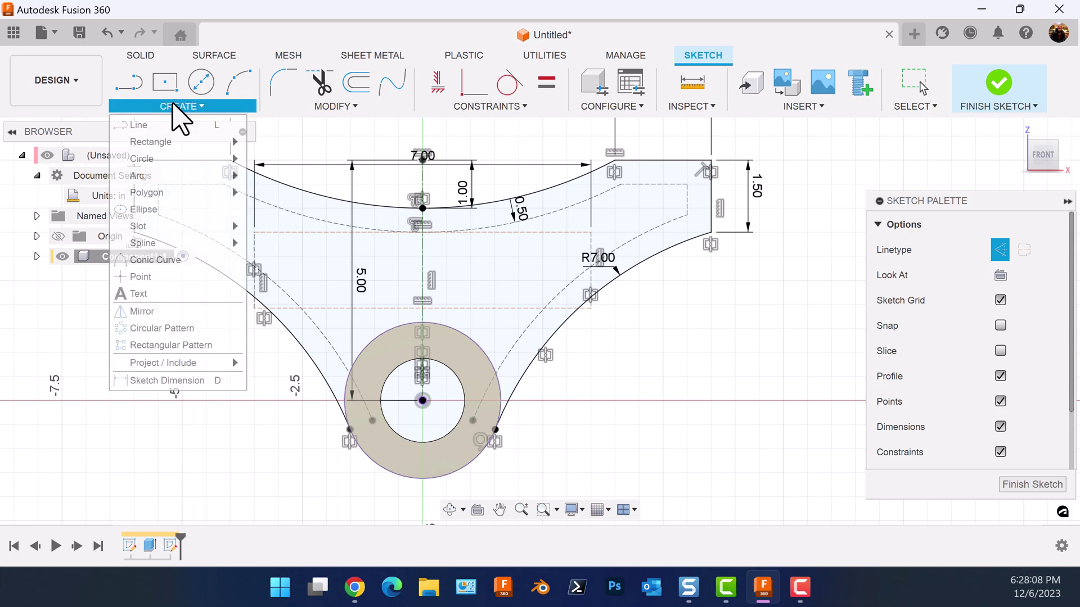
click(181, 381)
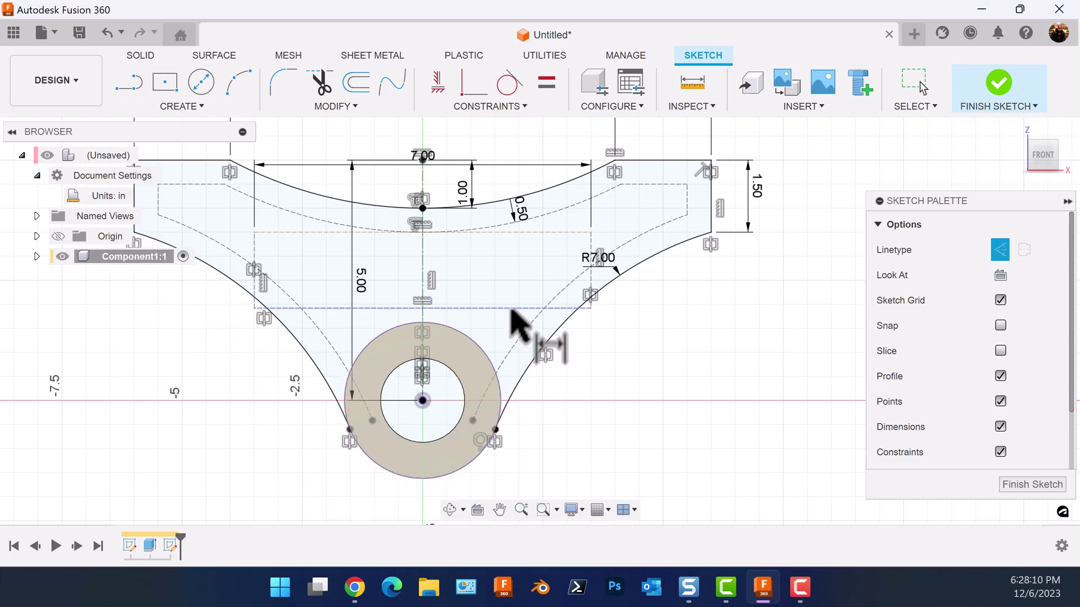
click(512, 307)
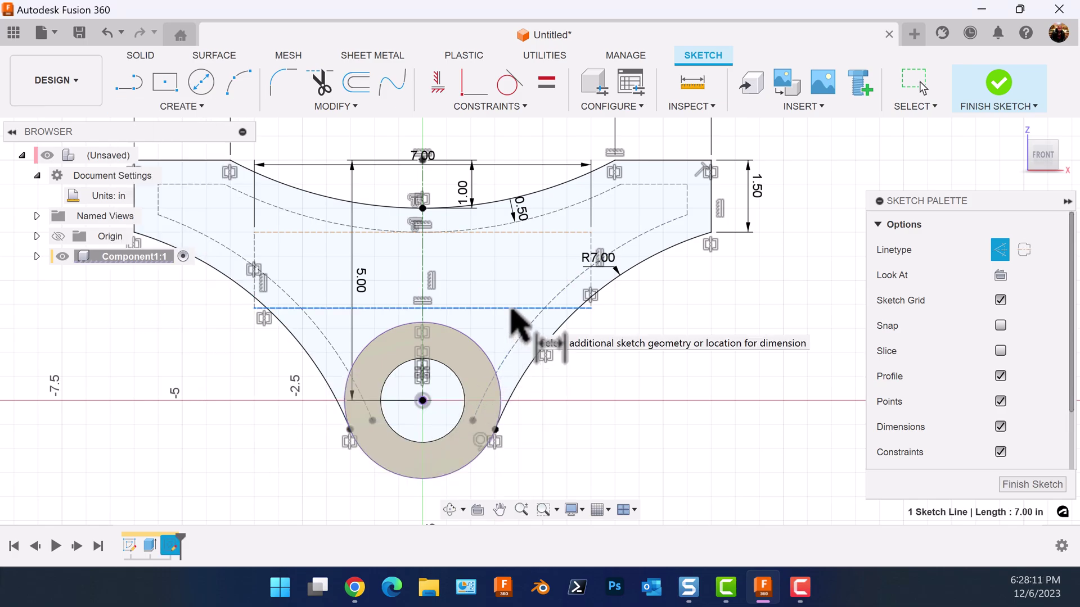
click(422, 400)
click(647, 367)
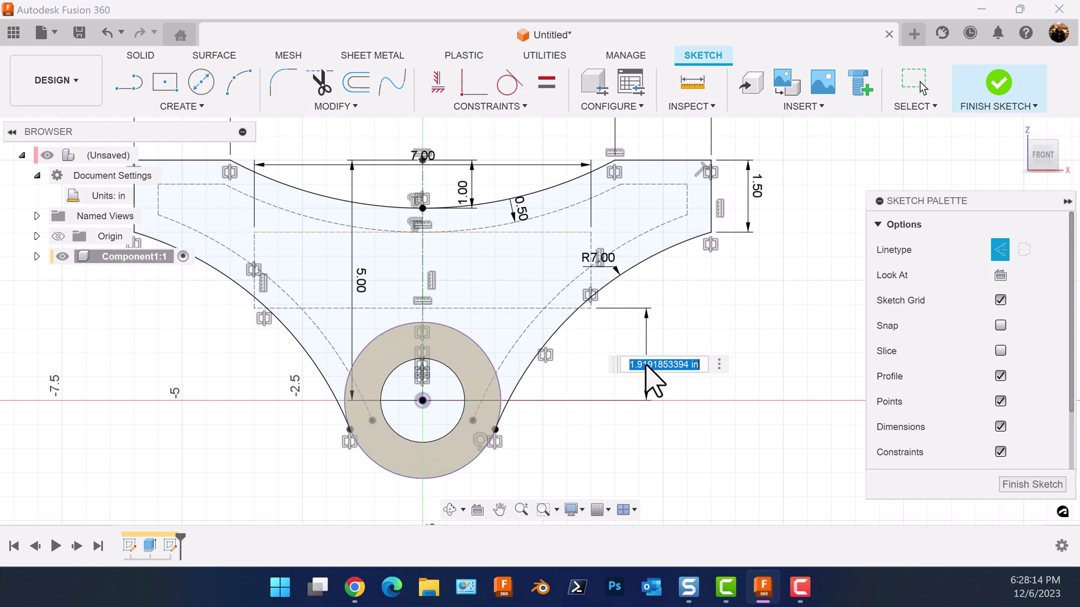
text(2)
key(Return)
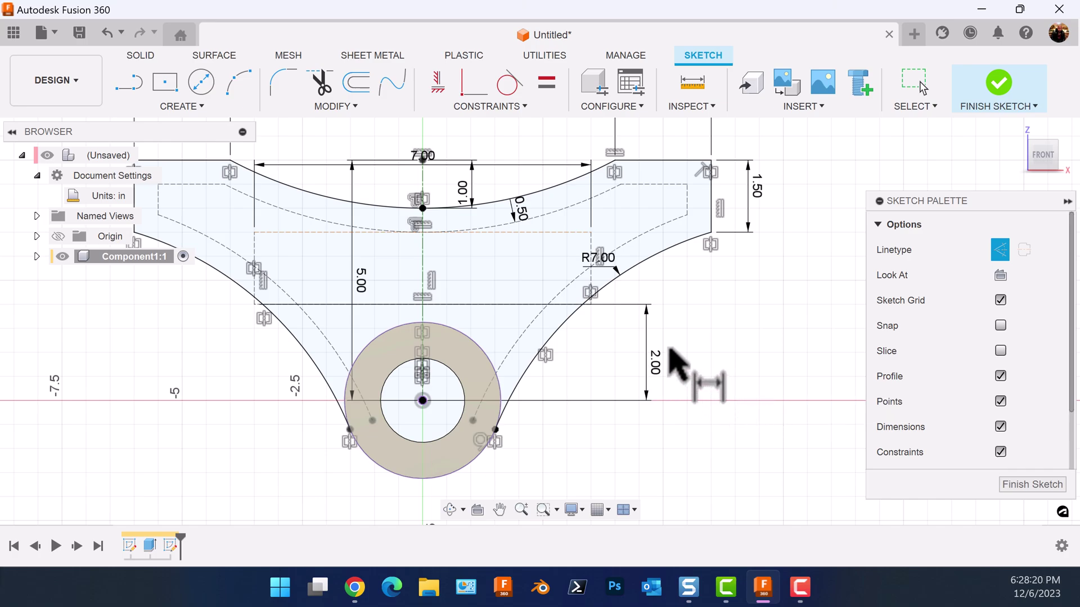
middle_drag(670, 352, 681, 413)
key(Escape)
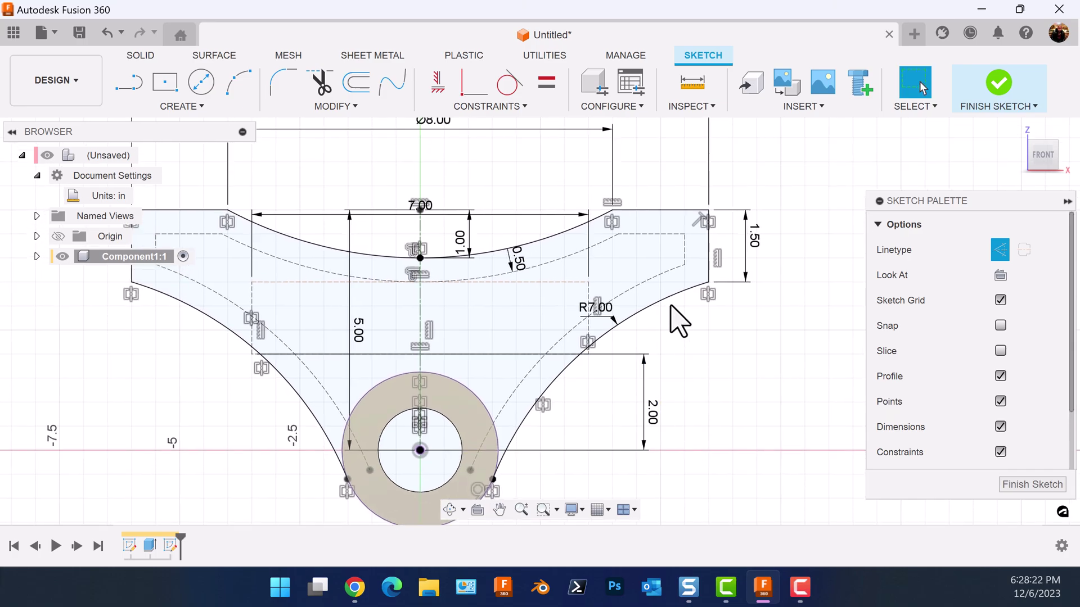
Step: Separate the rectangle's upper edge from the offset arc and constrain it tangent to the bracket's upper outline arc
drag(520, 283, 522, 291)
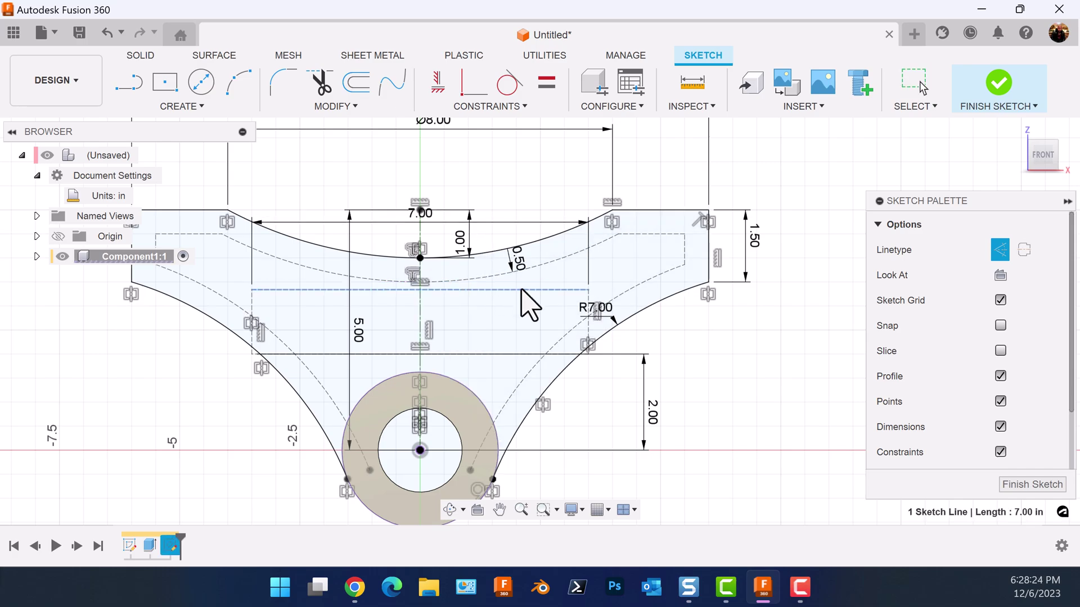
click(505, 85)
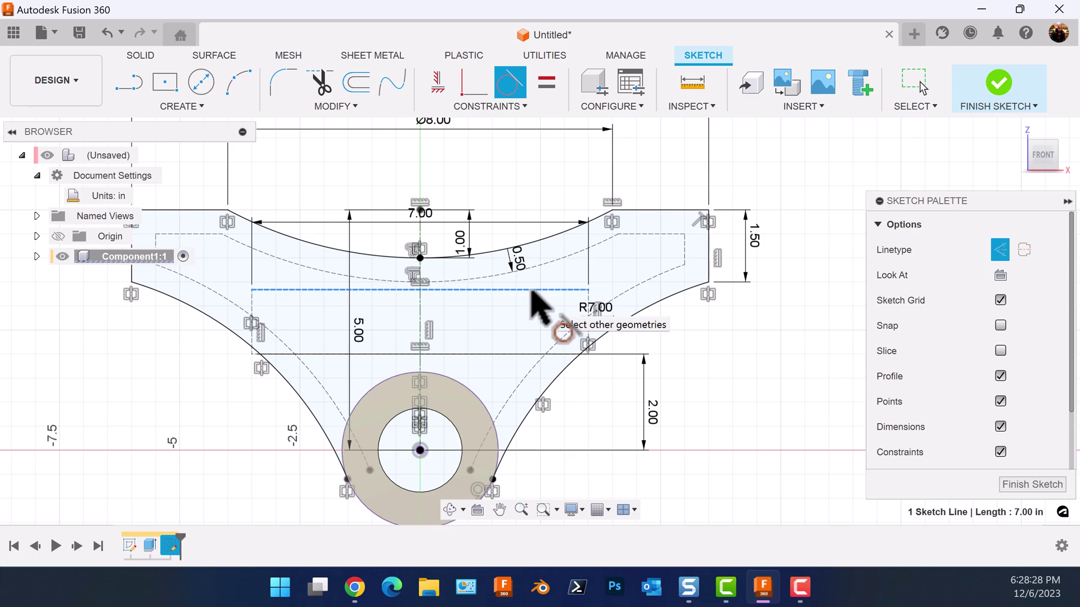
click(494, 253)
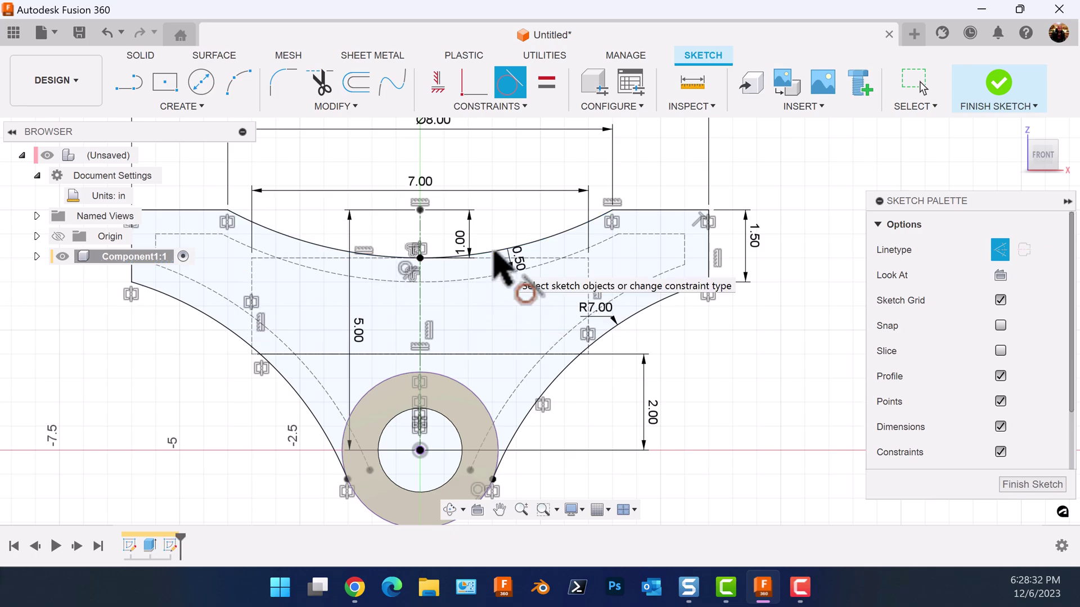
Step: Reposition the rectangle's 2 in height dimension to the left of the bracket, outside its outline
scroll(698, 364, up, 2)
scroll(697, 365, up, 1)
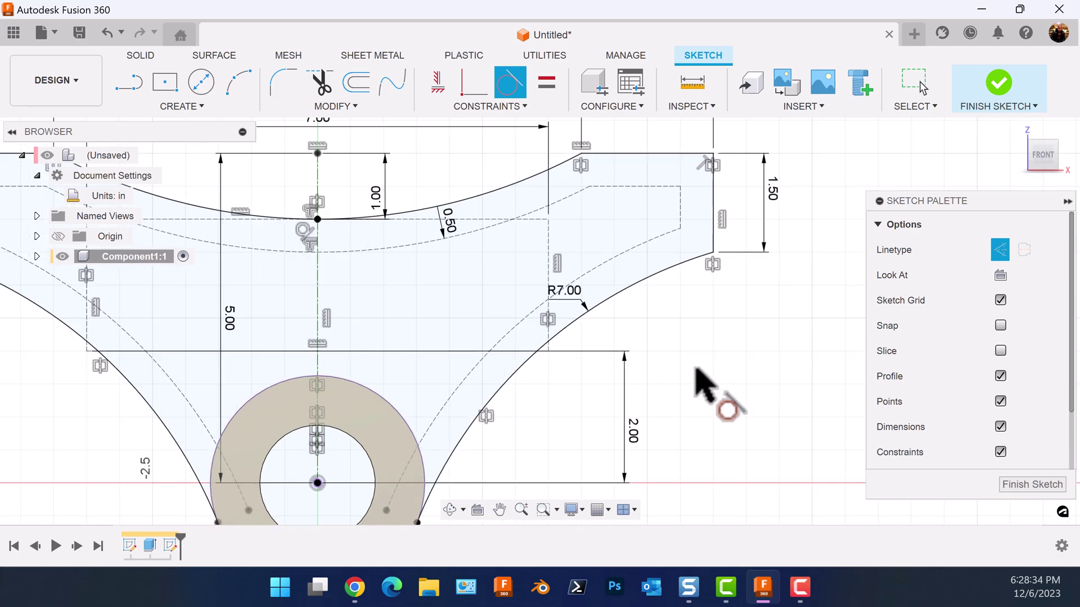
middle_drag(697, 365, 784, 367)
scroll(782, 367, down, 1)
scroll(781, 367, up, 1)
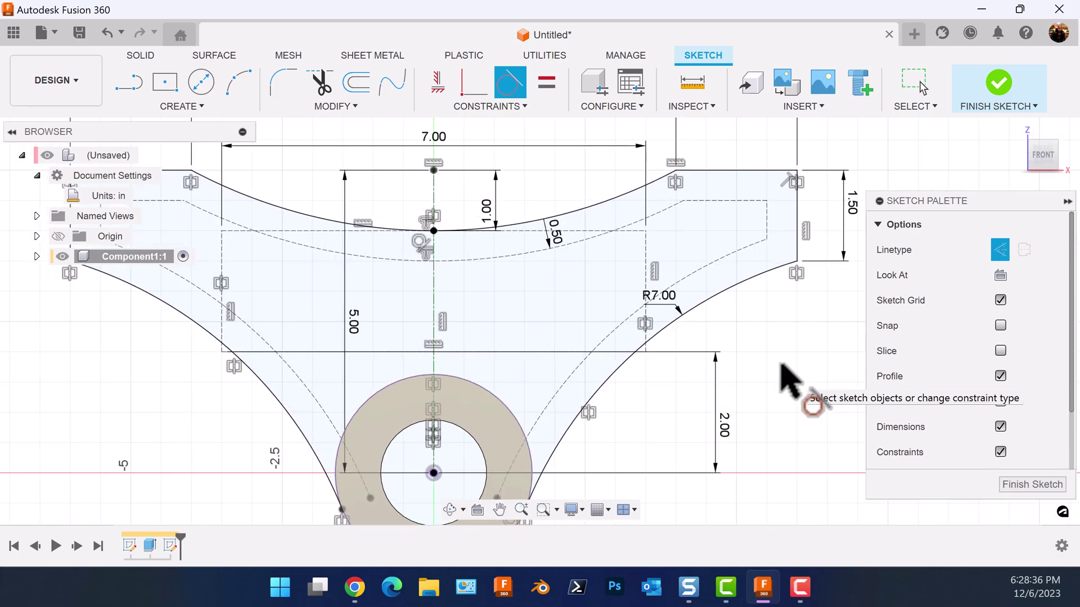
key(Escape)
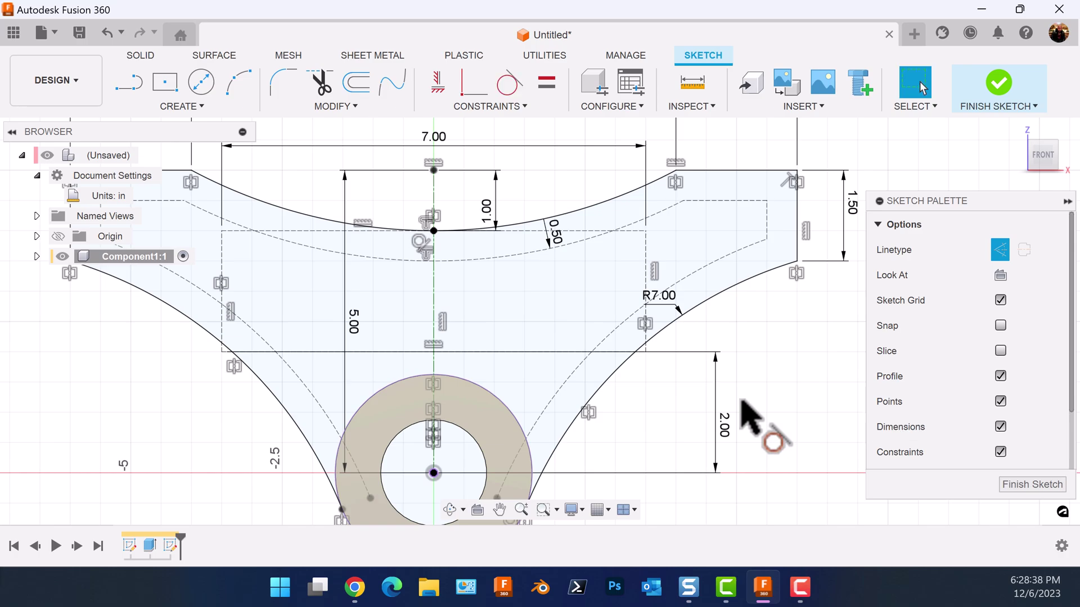
drag(731, 444, 158, 417)
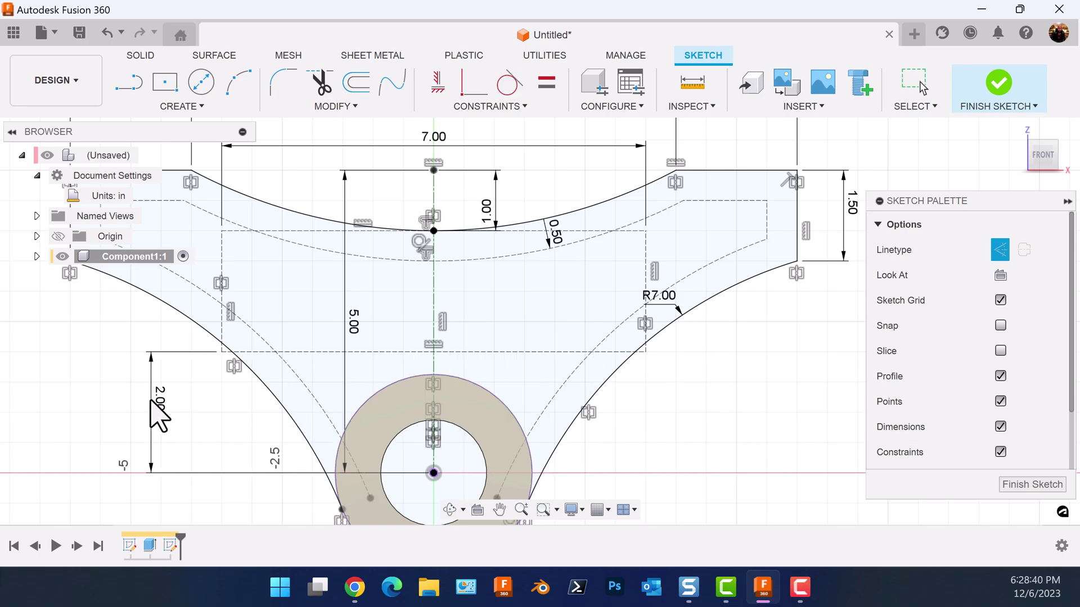
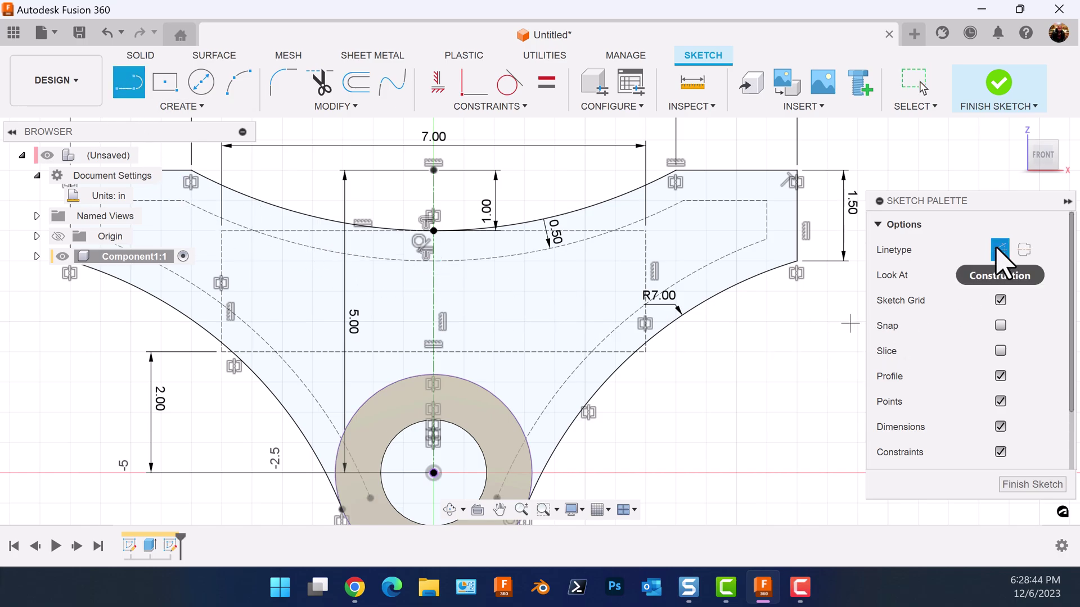
click(141, 79)
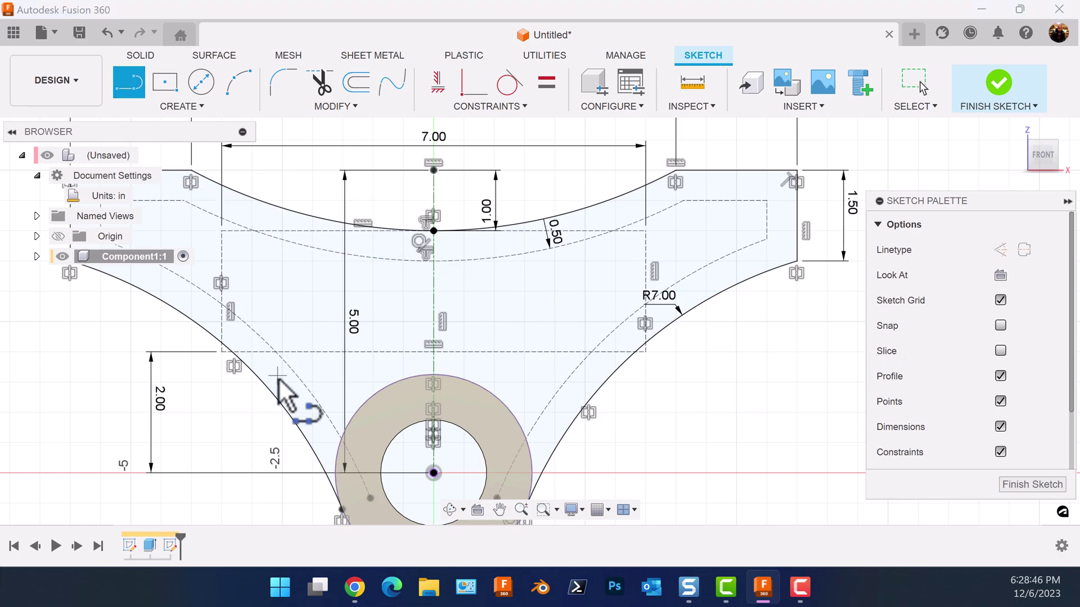
click(276, 353)
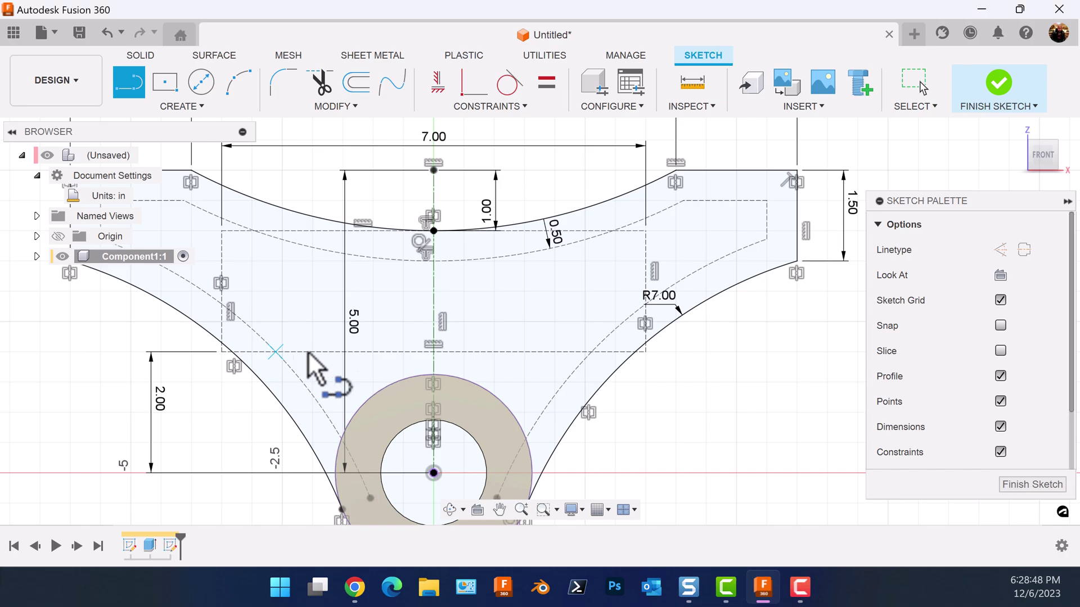
click(591, 352)
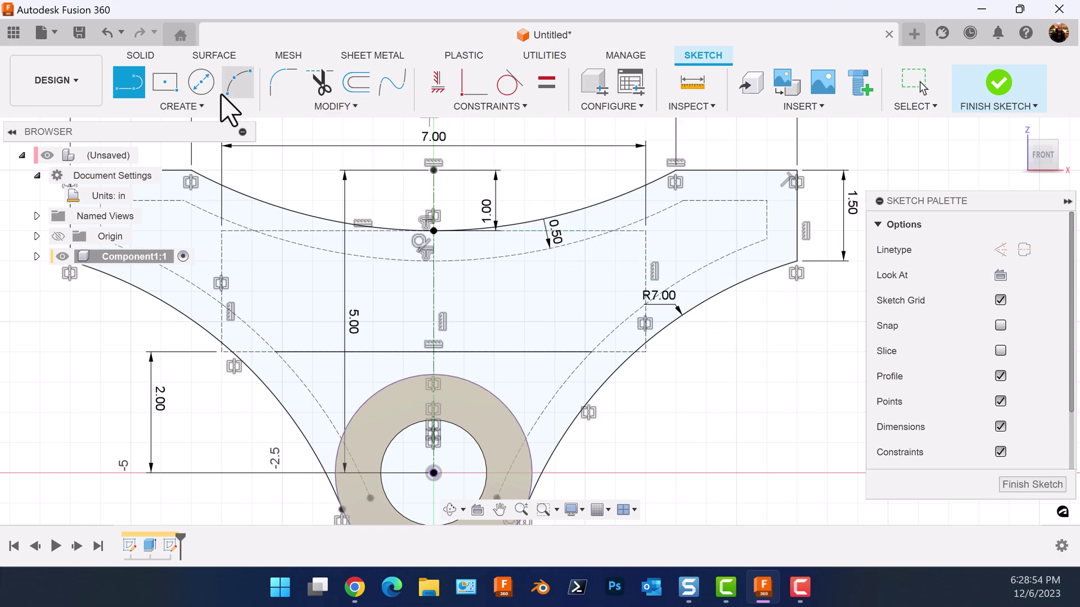
click(235, 85)
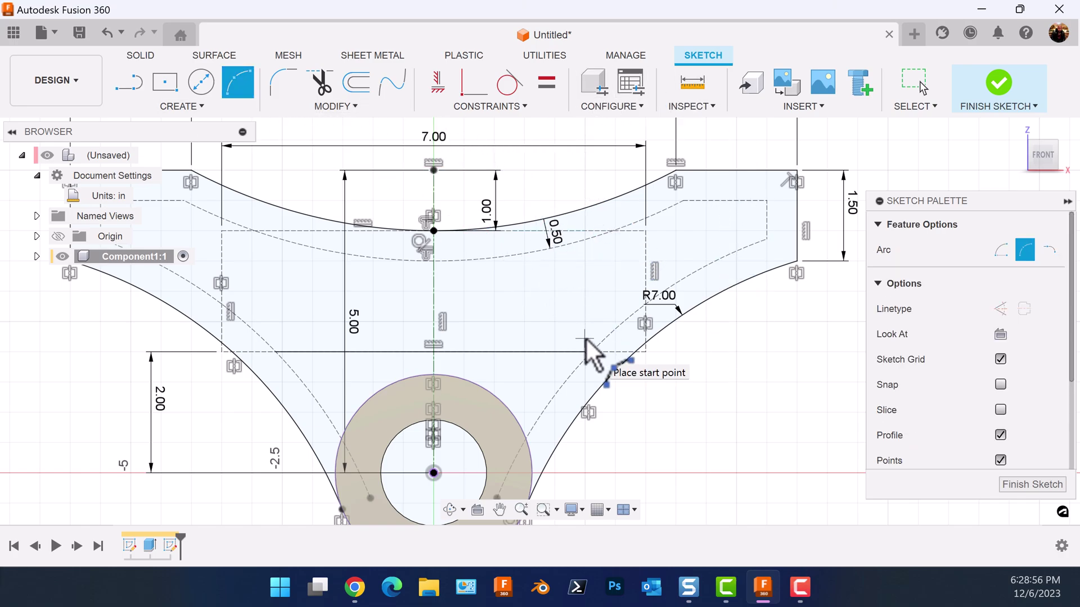
key(Escape)
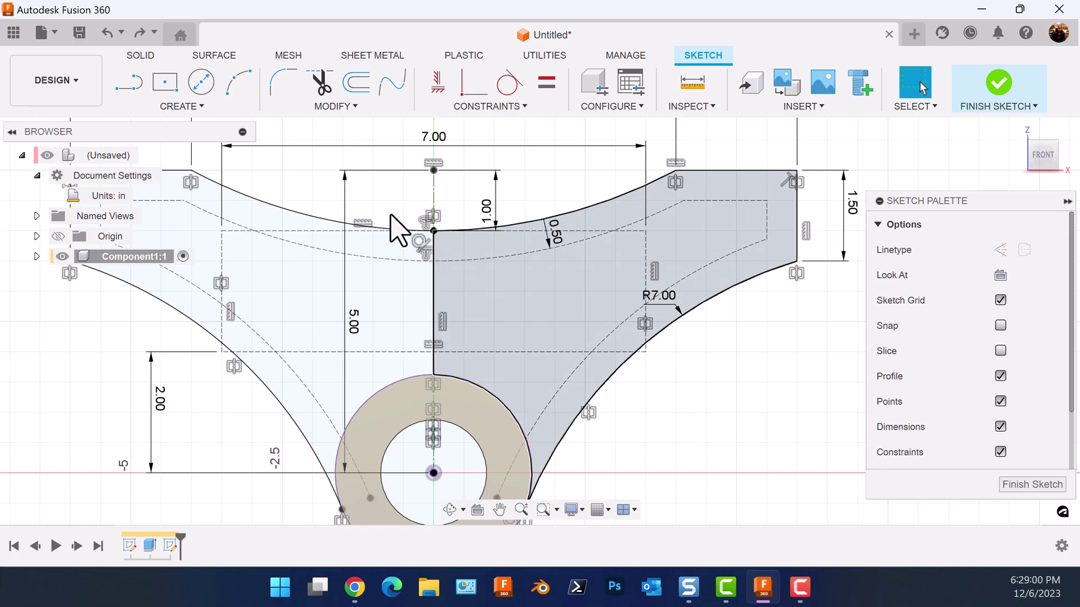
Step: Draw a solid line along the construction rectangle's lower edge from the vertical centerline to the offset arc of the bracket's right arm
click(122, 83)
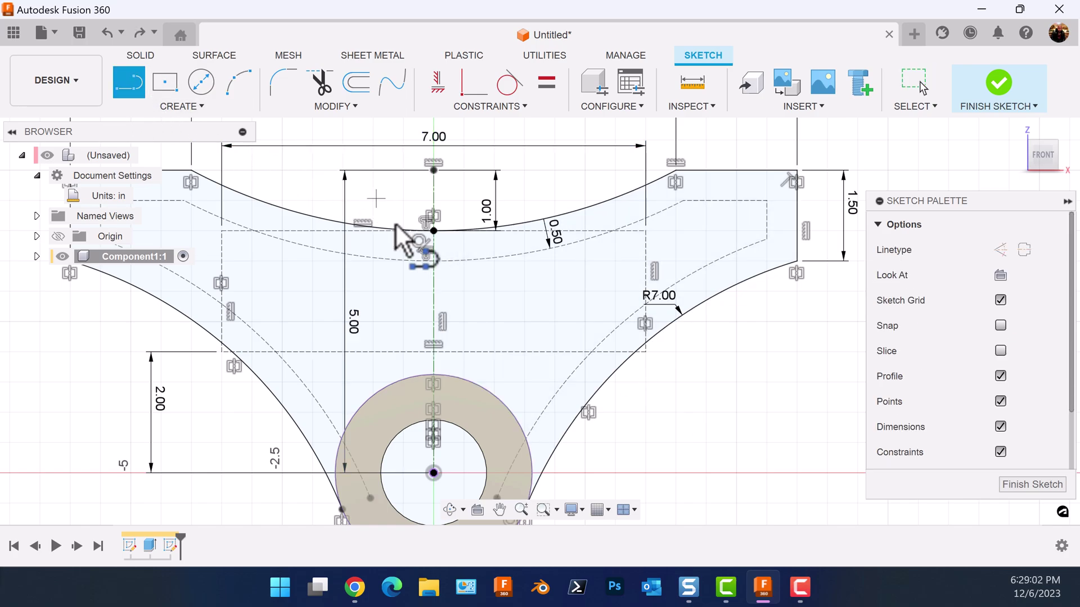
click(433, 352)
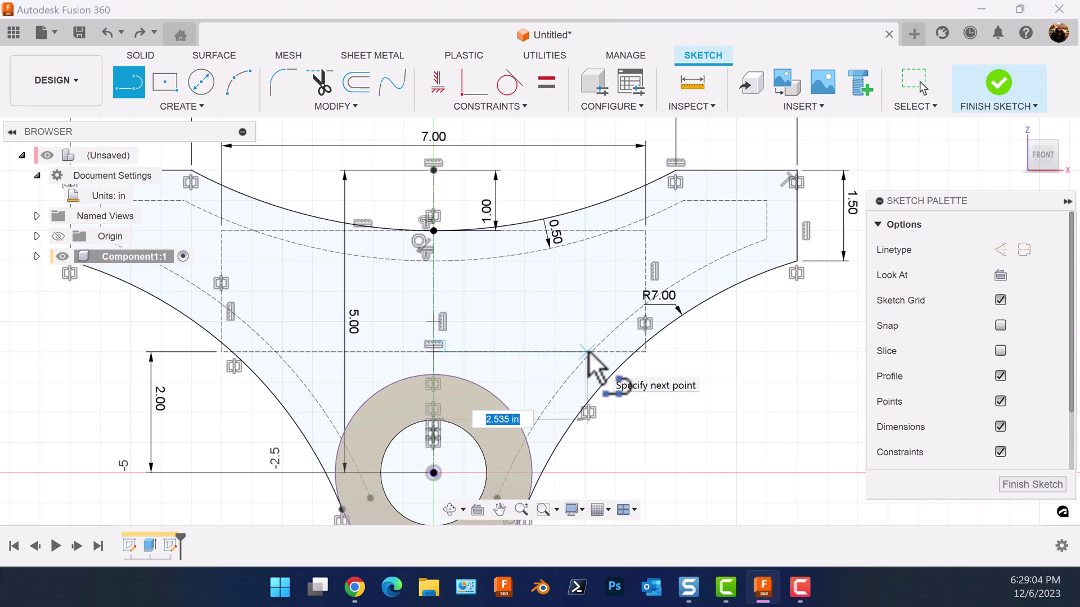
click(592, 353)
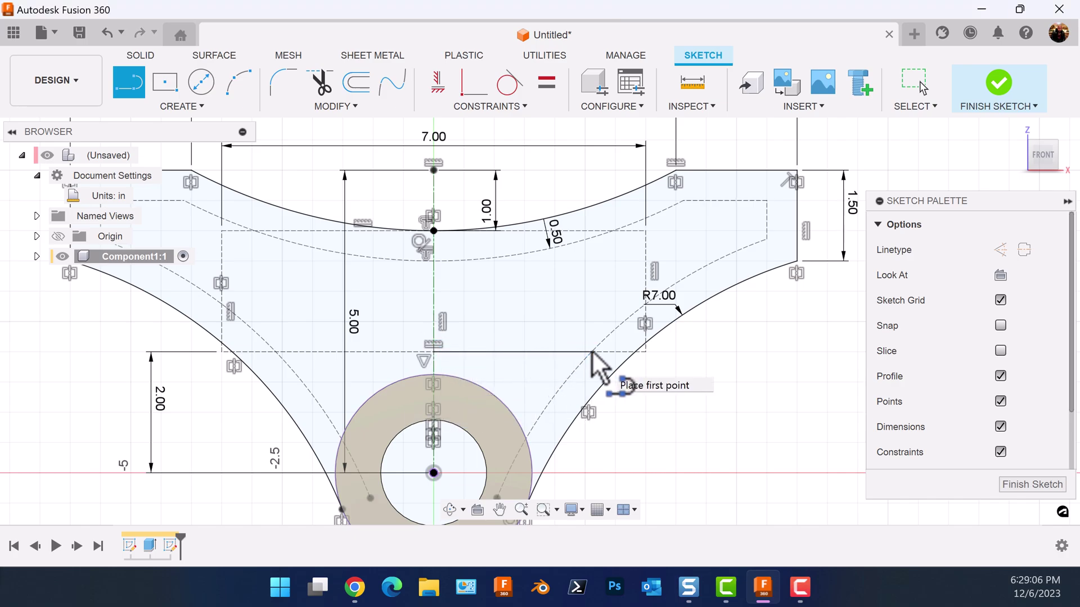
Step: Draw a three-point arc from the line's outer end up to another point on the right arm's lower offset arc, and make it concentric with that offset arc
scroll(760, 376, up, 2)
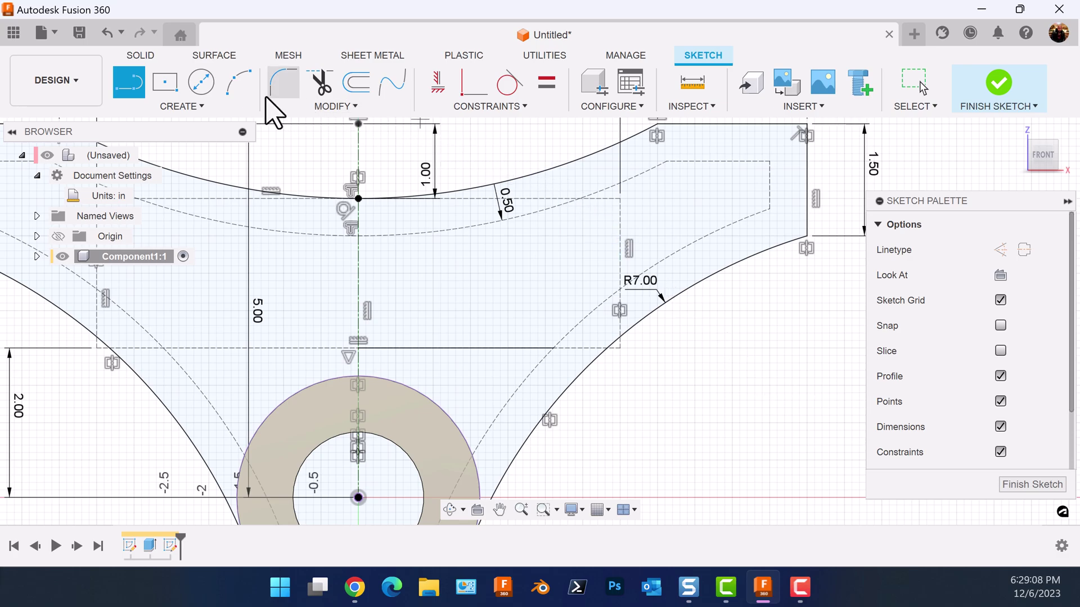
click(238, 90)
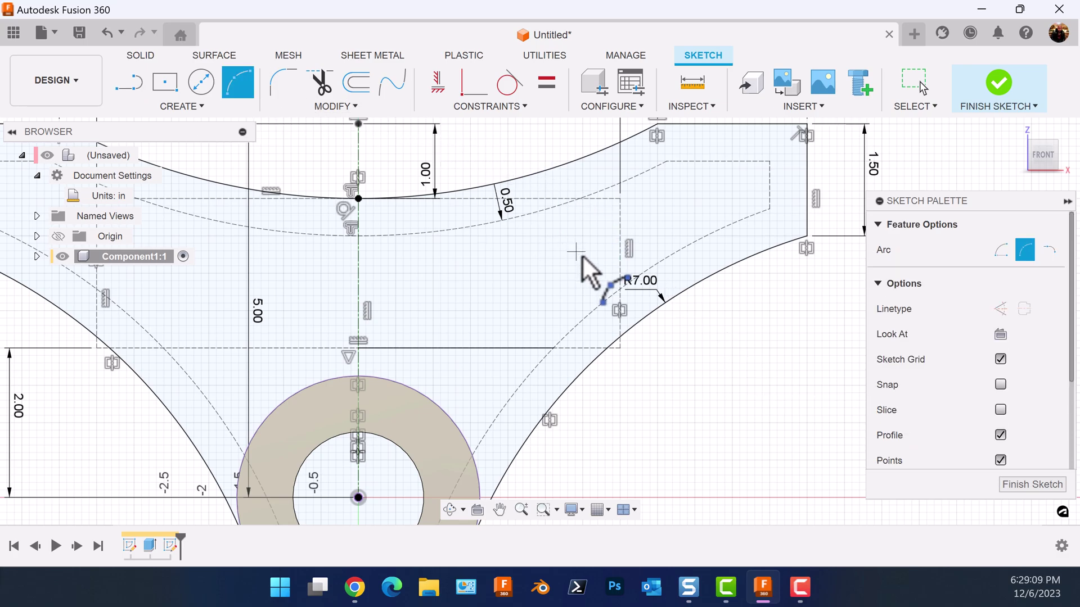
click(553, 349)
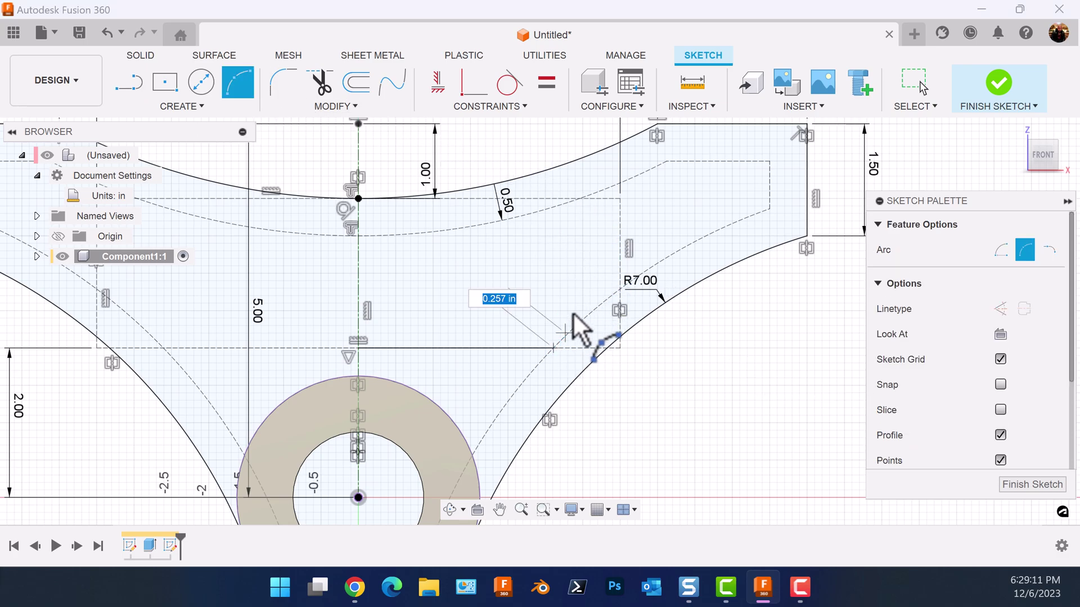
click(606, 294)
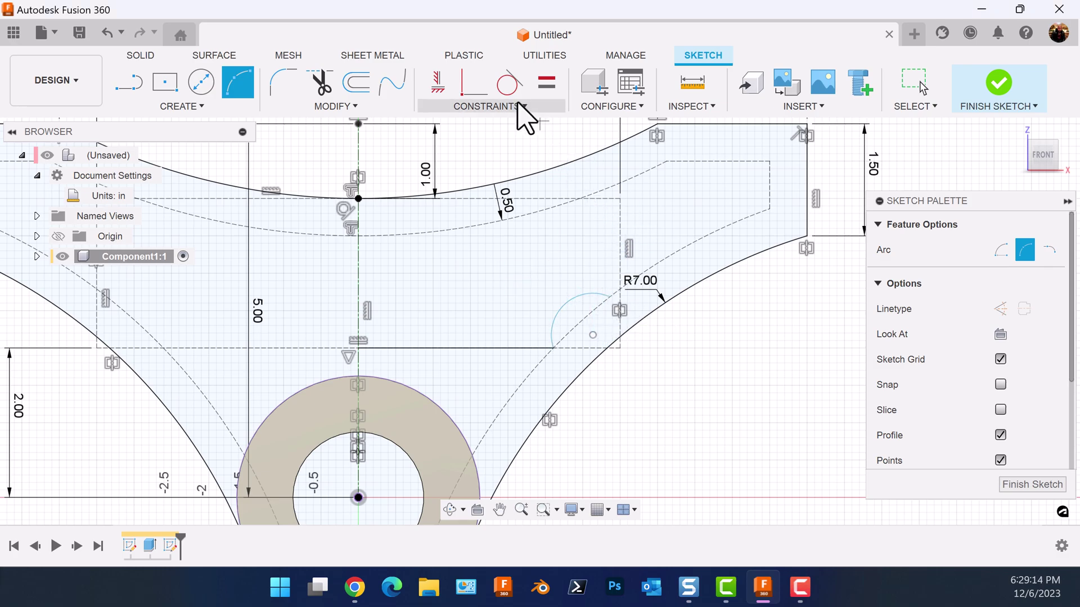
click(482, 107)
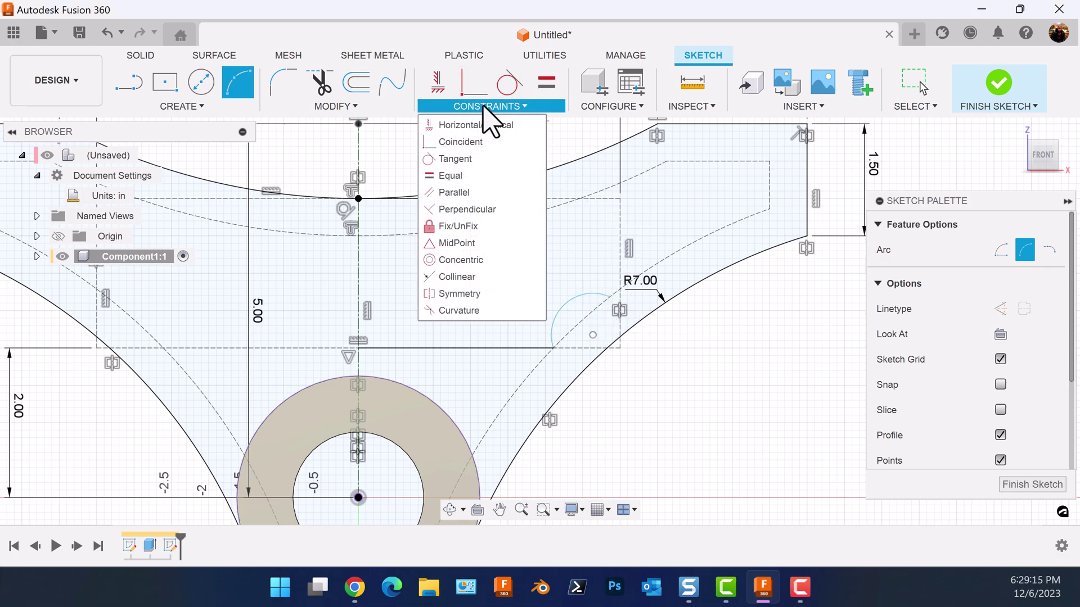
click(466, 260)
click(582, 308)
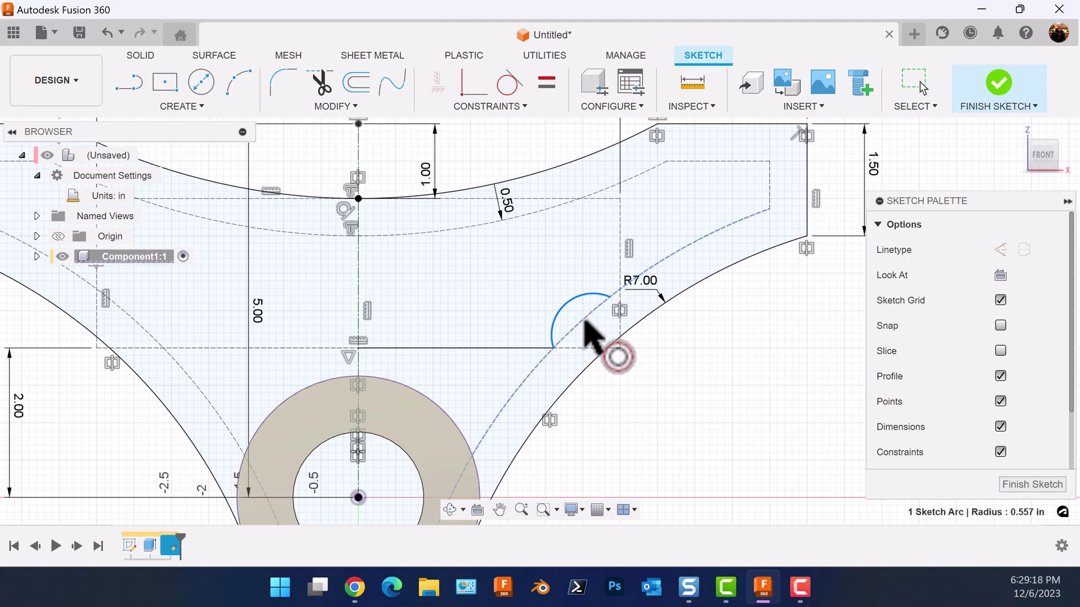
click(585, 323)
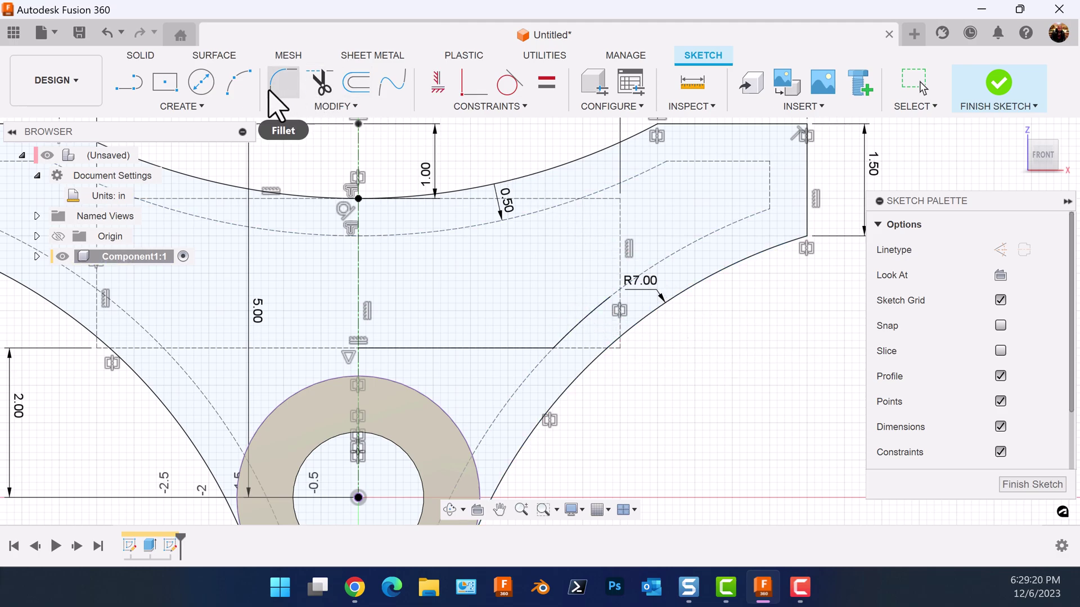
Step: Draw an outward-bulging three-point arc of about 0.7 in radius from the lower arc's upper end to near the upper offset arc
click(238, 85)
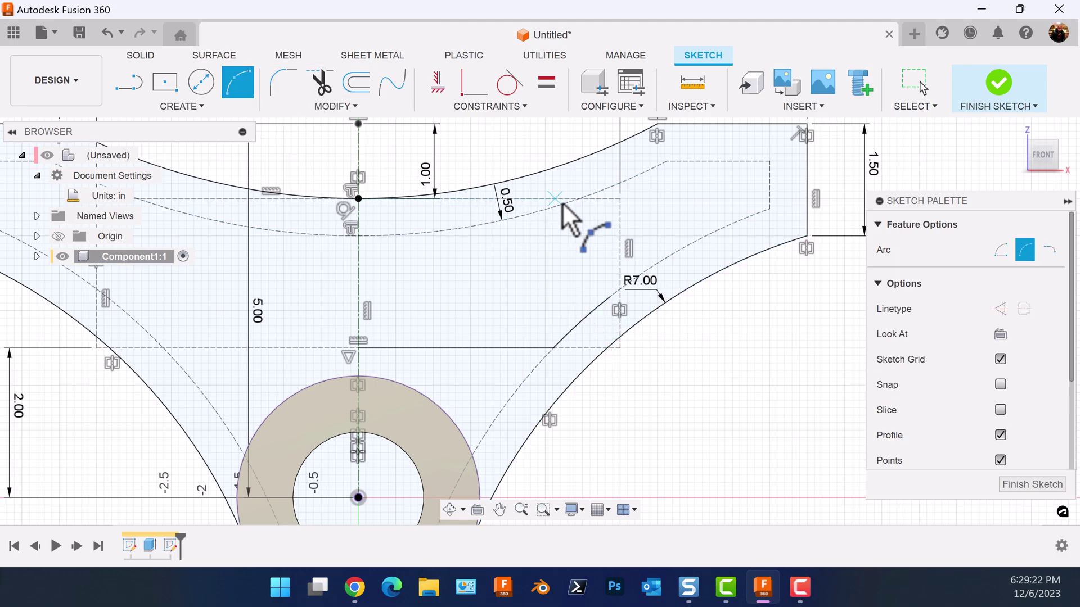
click(610, 296)
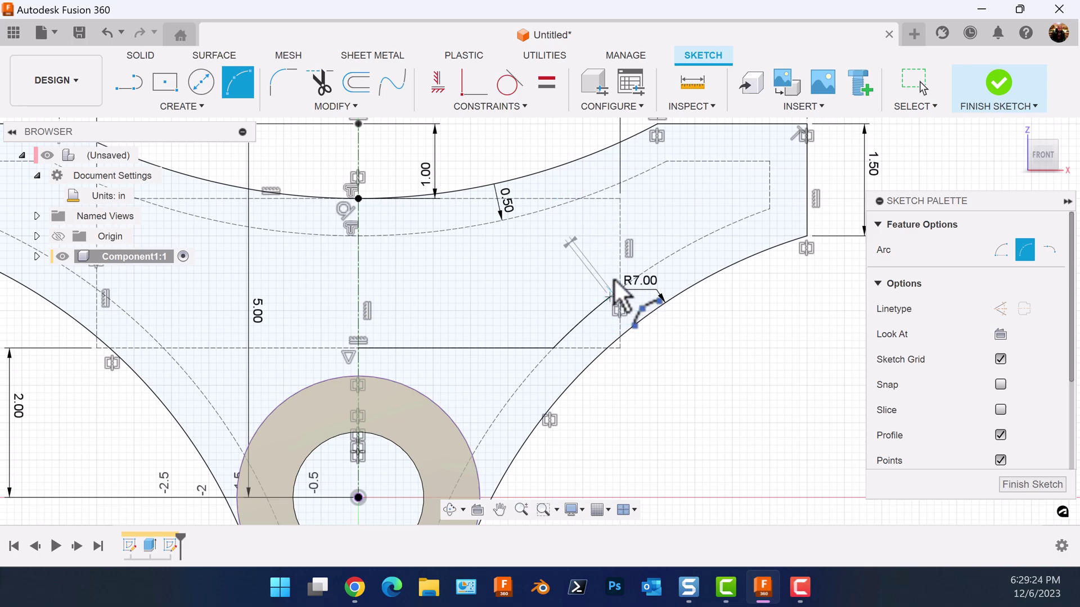
click(566, 201)
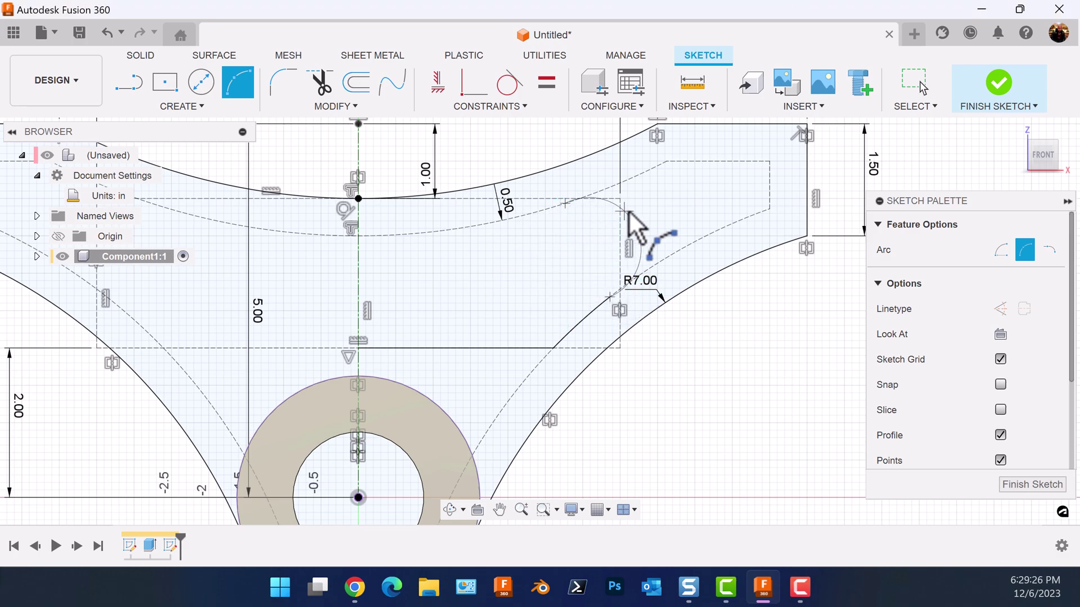
click(651, 228)
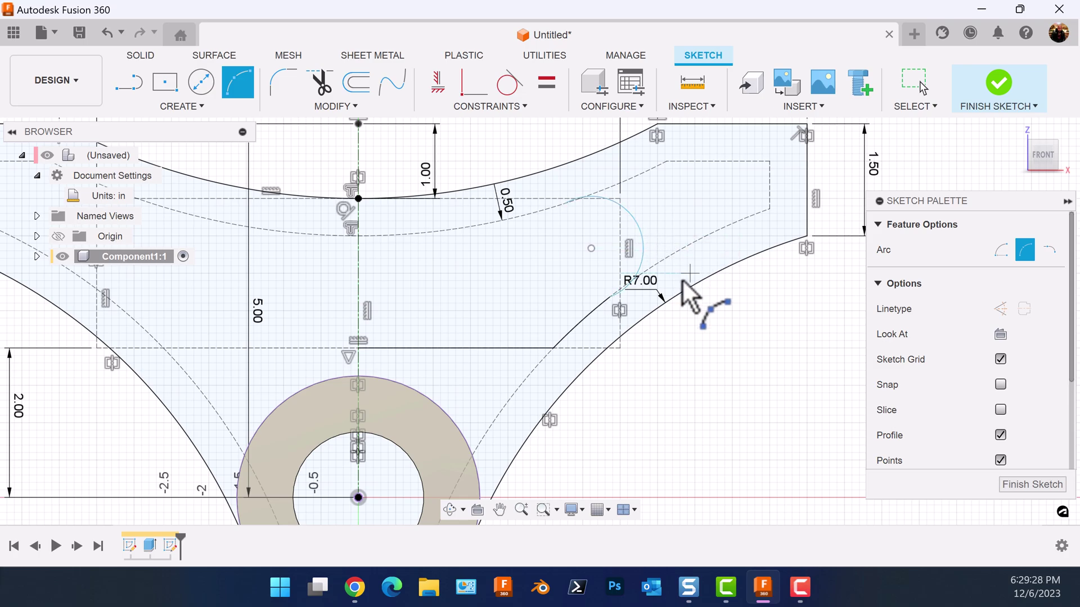
Step: Draw a three-point arc from the rounded end arc to the upper offset arc's point on the centerline, and make it concentric with that offset arc
scroll(672, 293, up, 3)
middle_drag(671, 295, 689, 314)
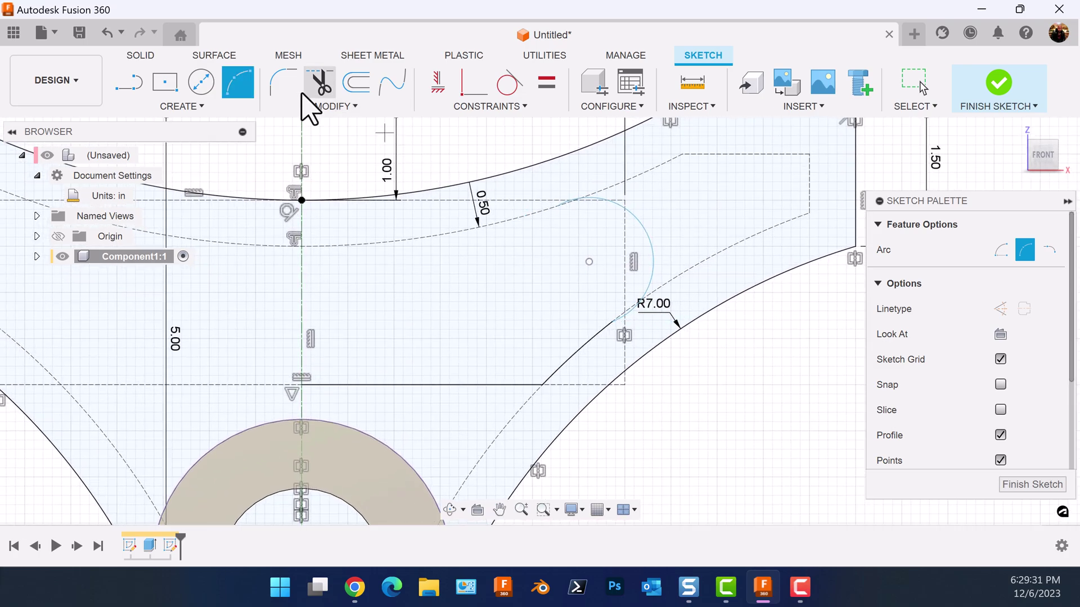
click(557, 207)
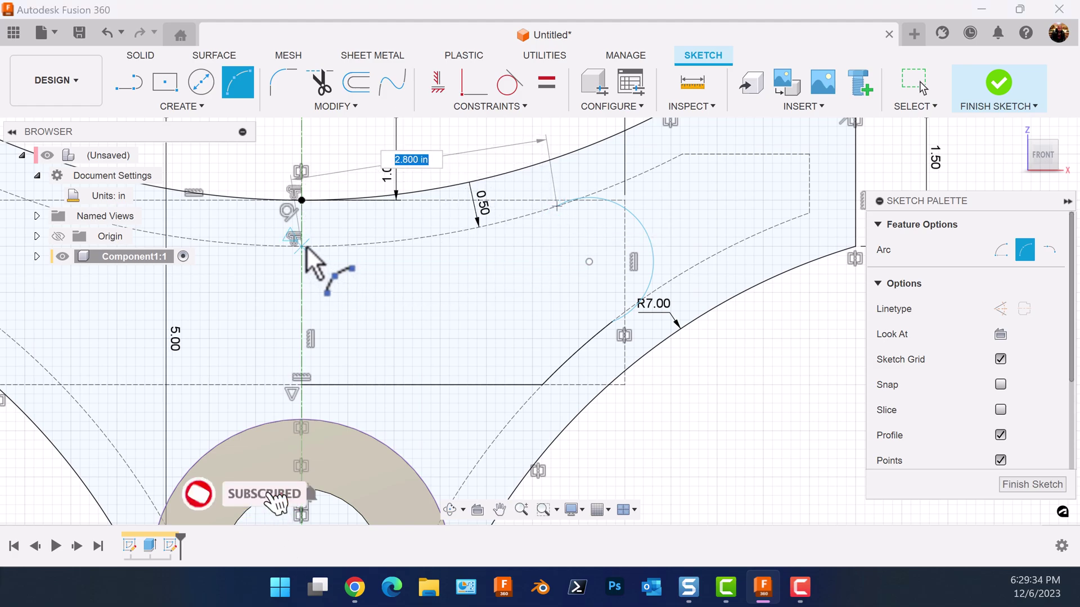
click(303, 246)
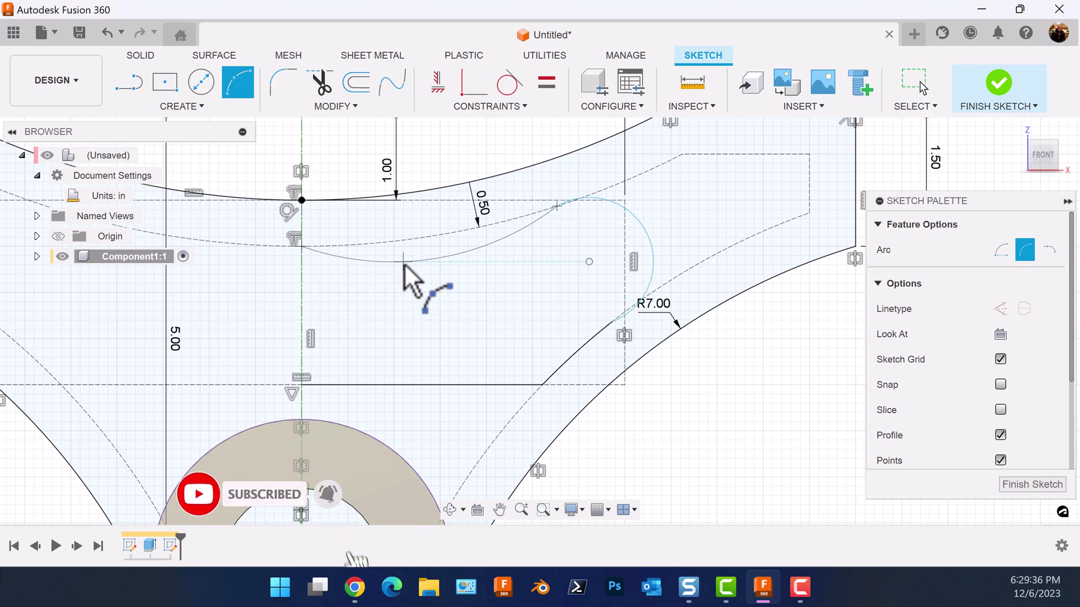
click(480, 107)
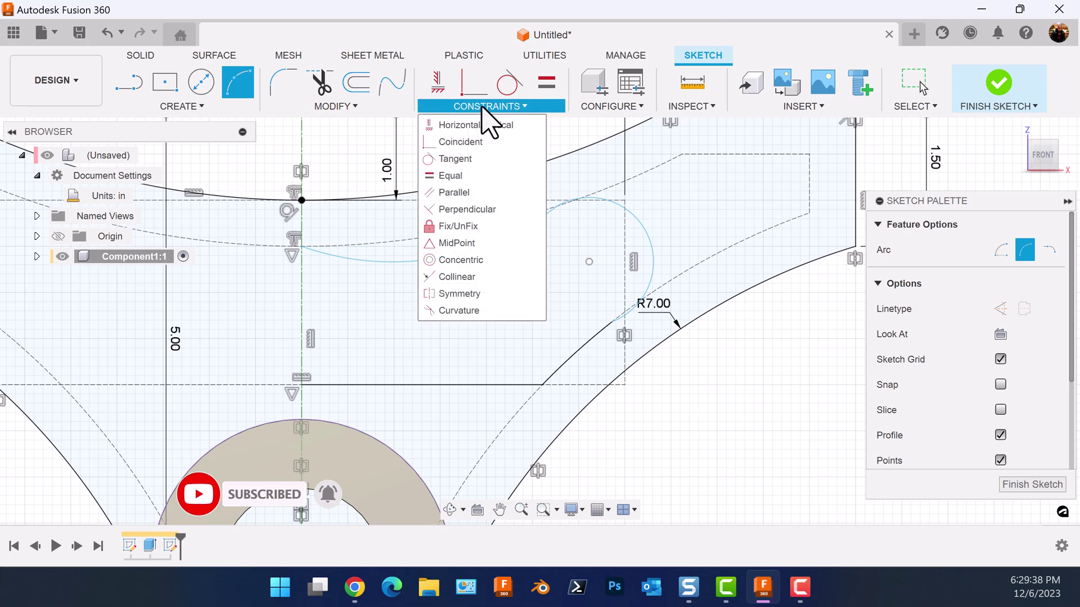
click(470, 260)
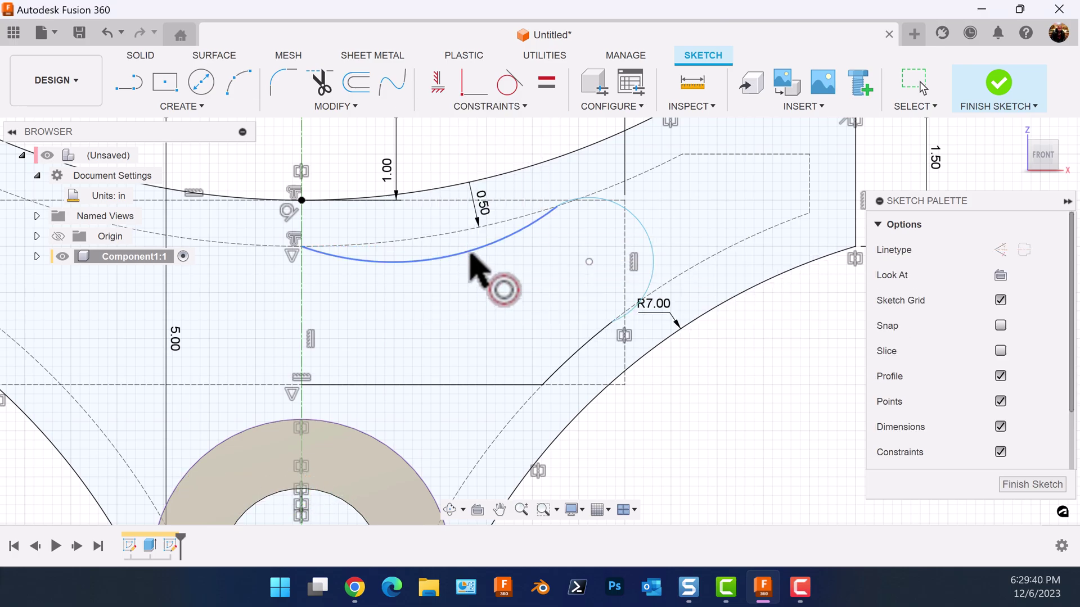
click(467, 248)
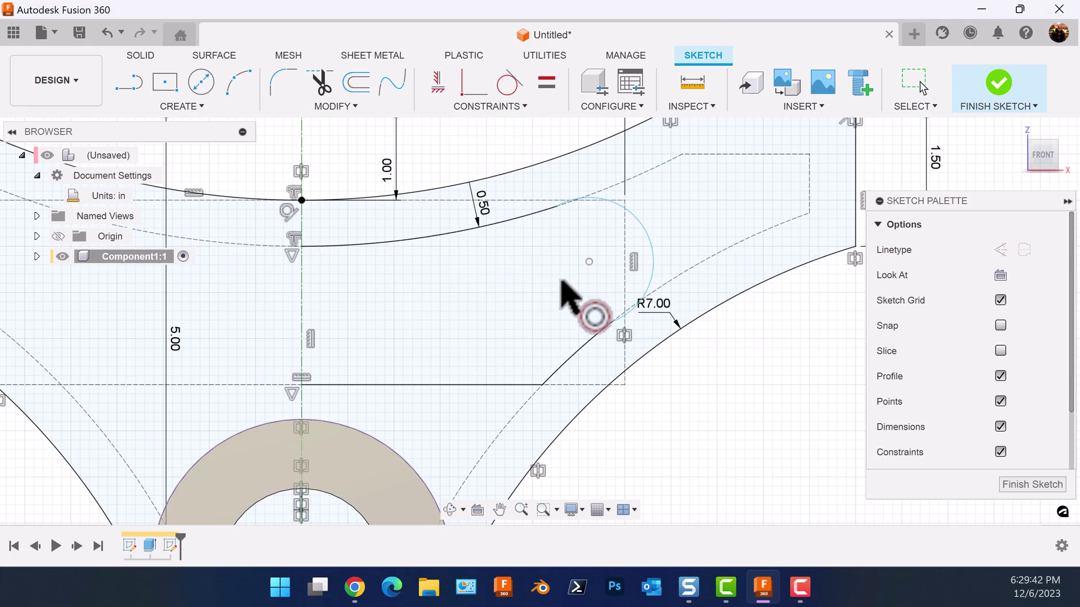
Step: Constrain the rounded end arc tangent to both the upper and the lower arc of the inner profile
click(508, 85)
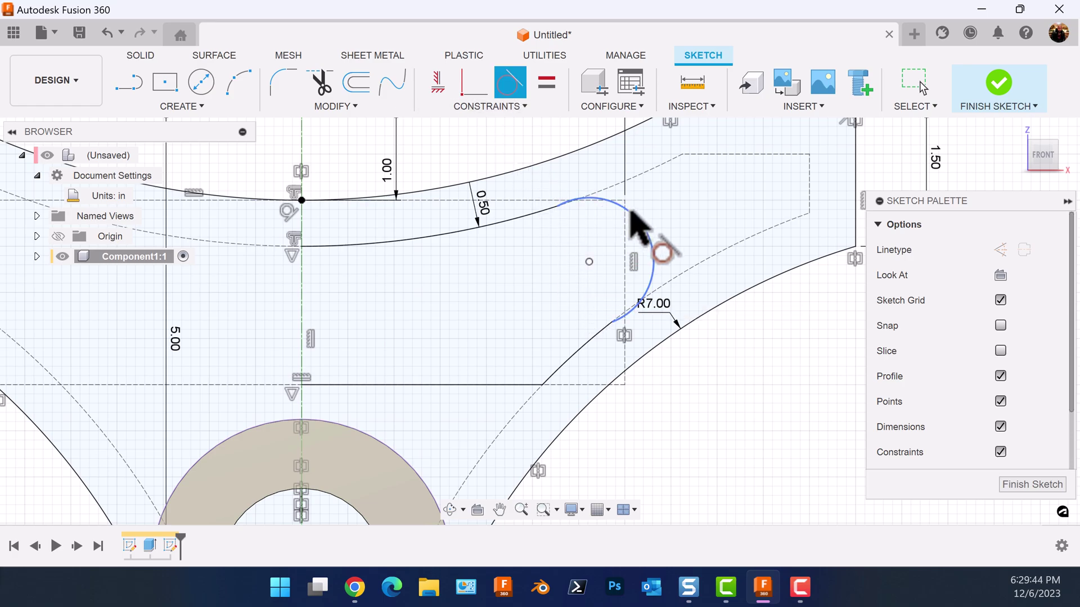
click(638, 232)
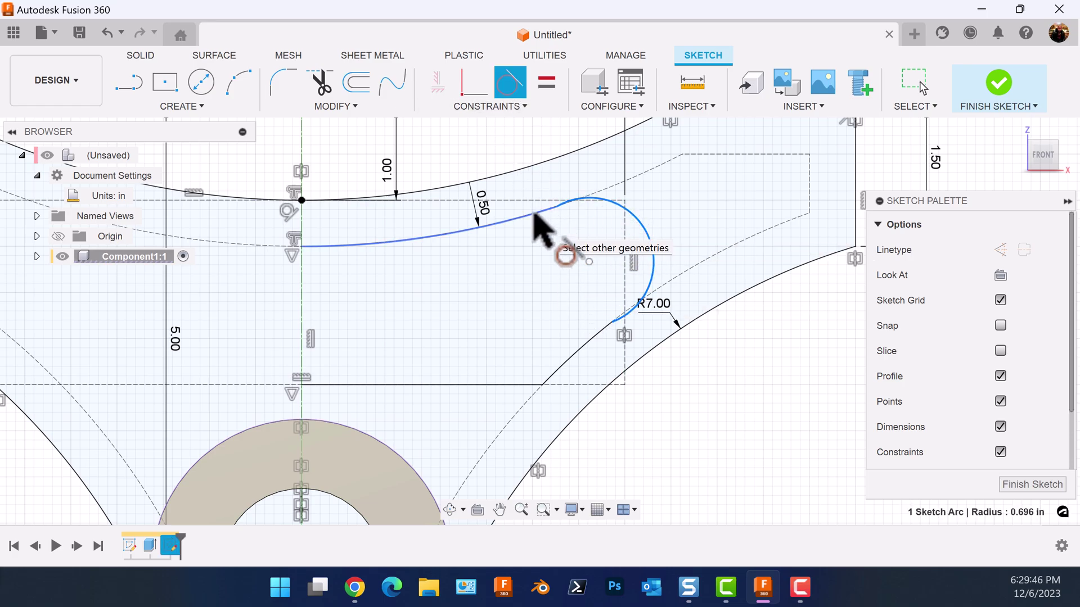
click(639, 296)
click(597, 338)
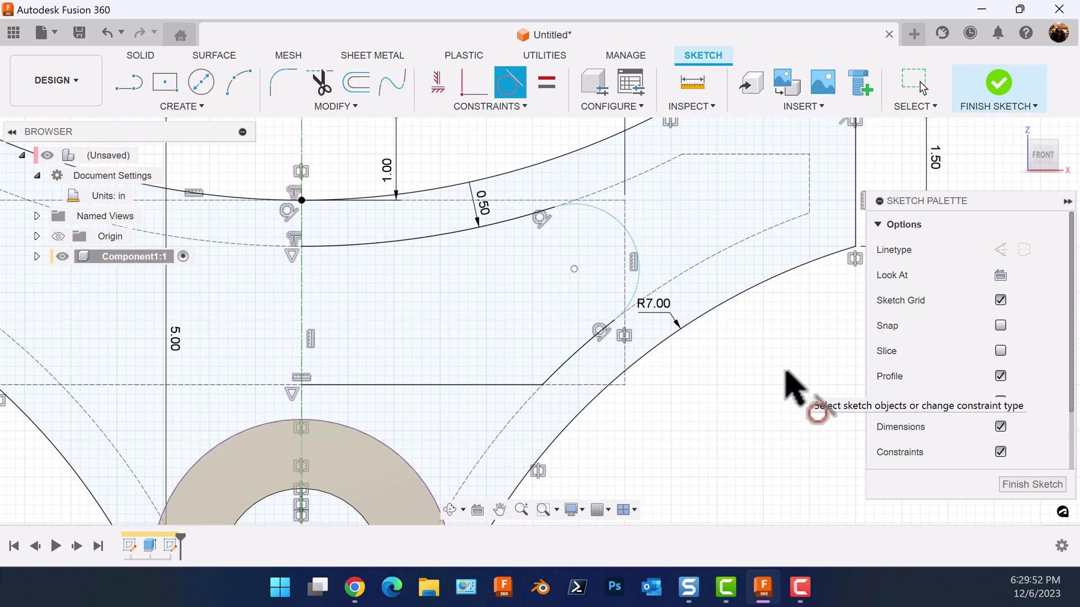
key(Escape)
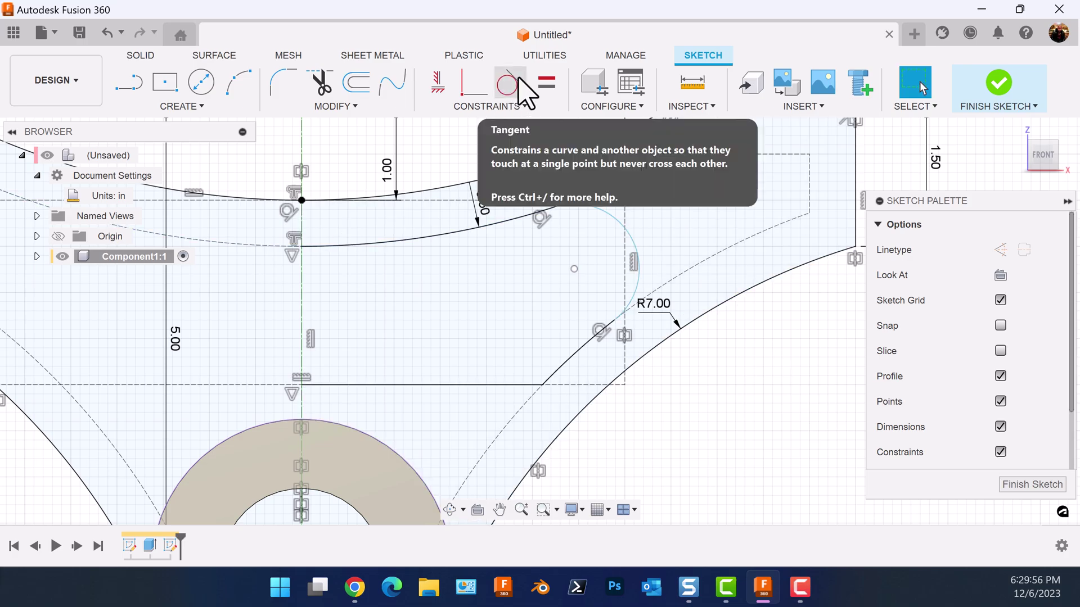
Step: Constrain the rounded end arc tangent to the construction rectangle's right vertical side
click(519, 80)
click(624, 225)
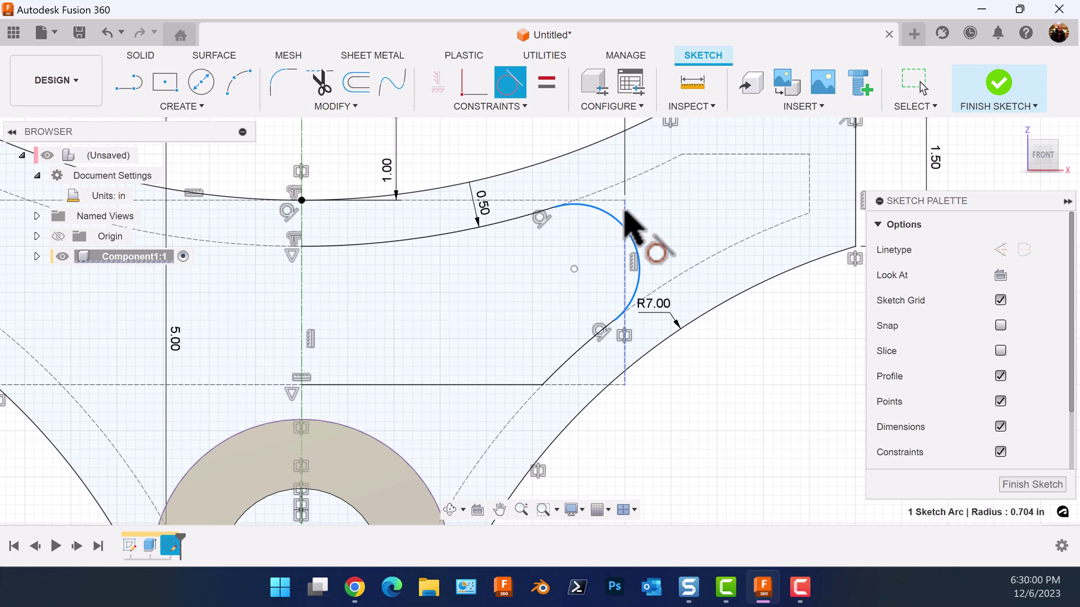
click(626, 219)
Step: Mirror the inner profile's upper arc, rounded end arc, lower arc and bottom line about the vertical centerline
scroll(710, 466, down, 2)
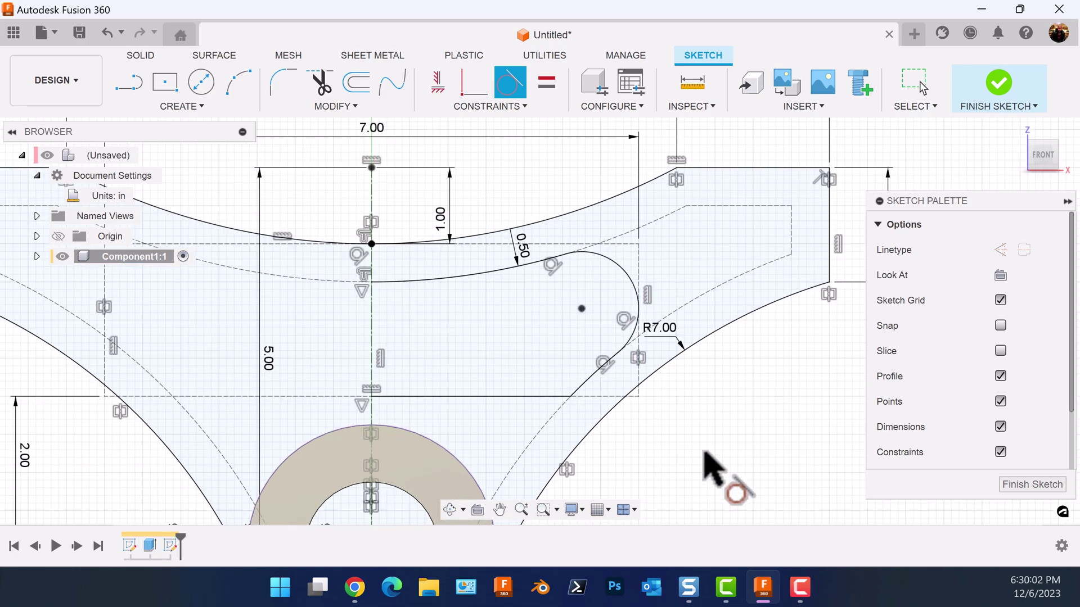
scroll(720, 450, down, 1)
middle_drag(723, 446, 687, 398)
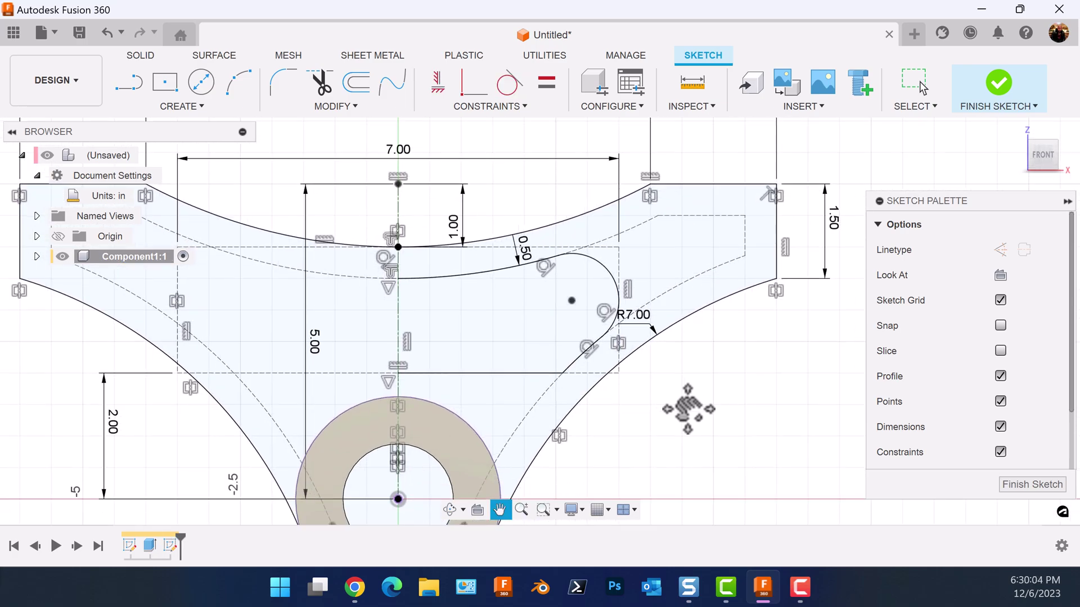
click(195, 106)
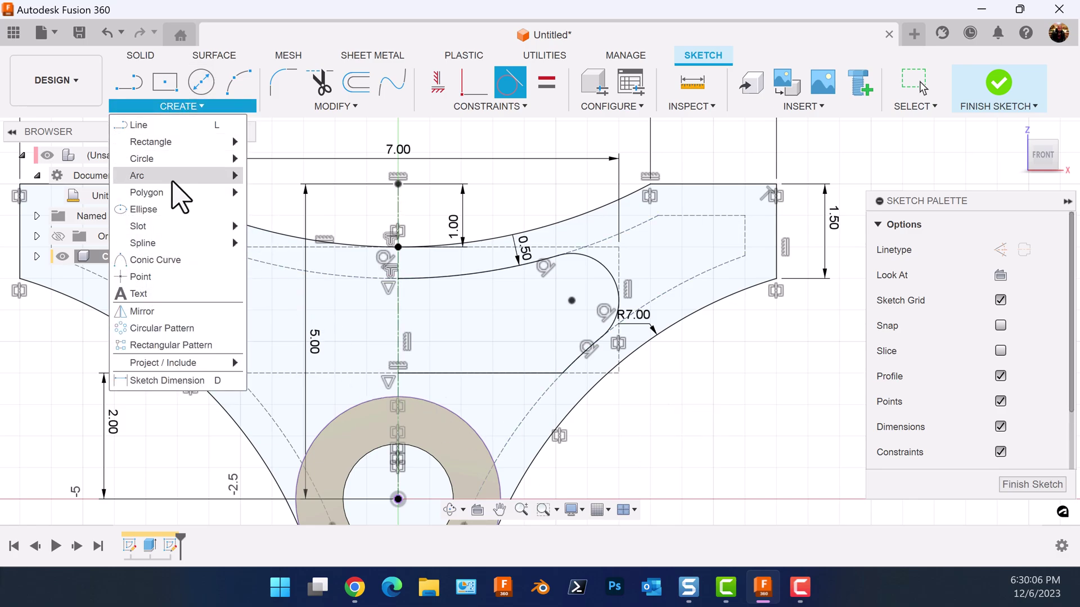
click(165, 315)
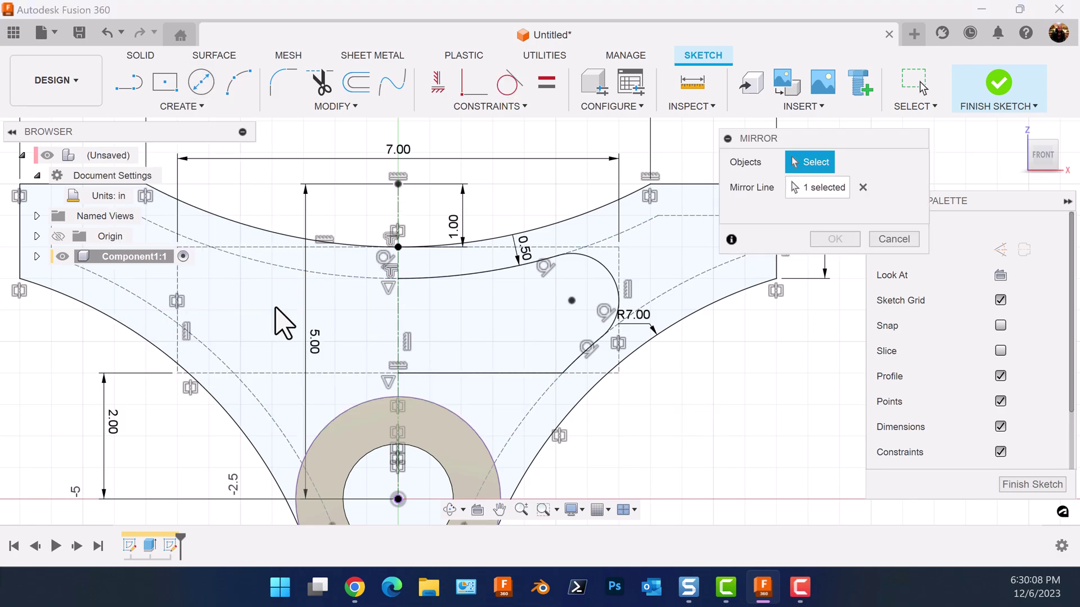
click(496, 274)
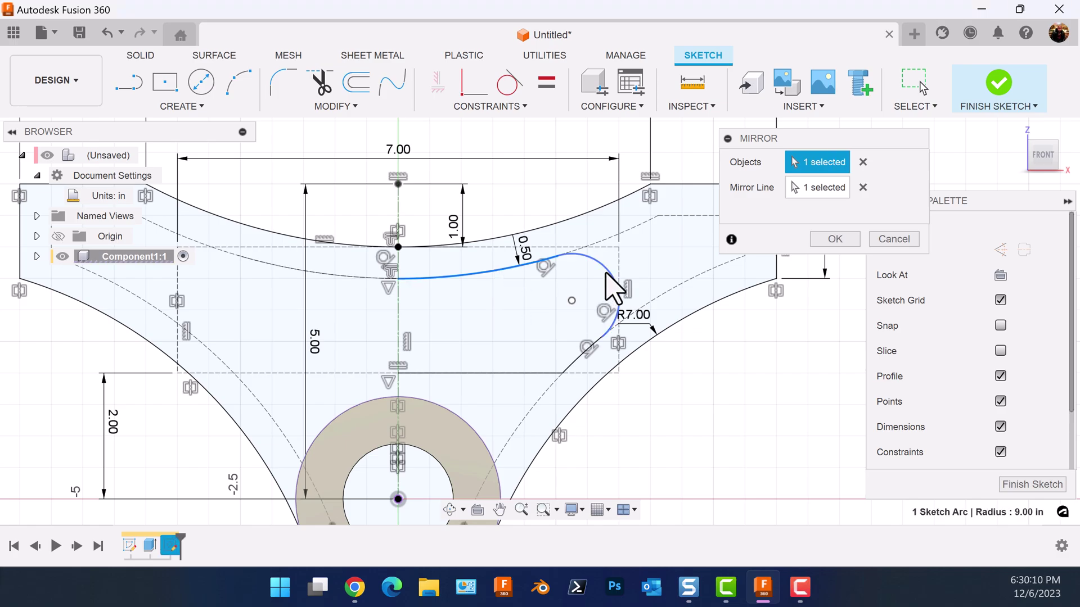
click(582, 354)
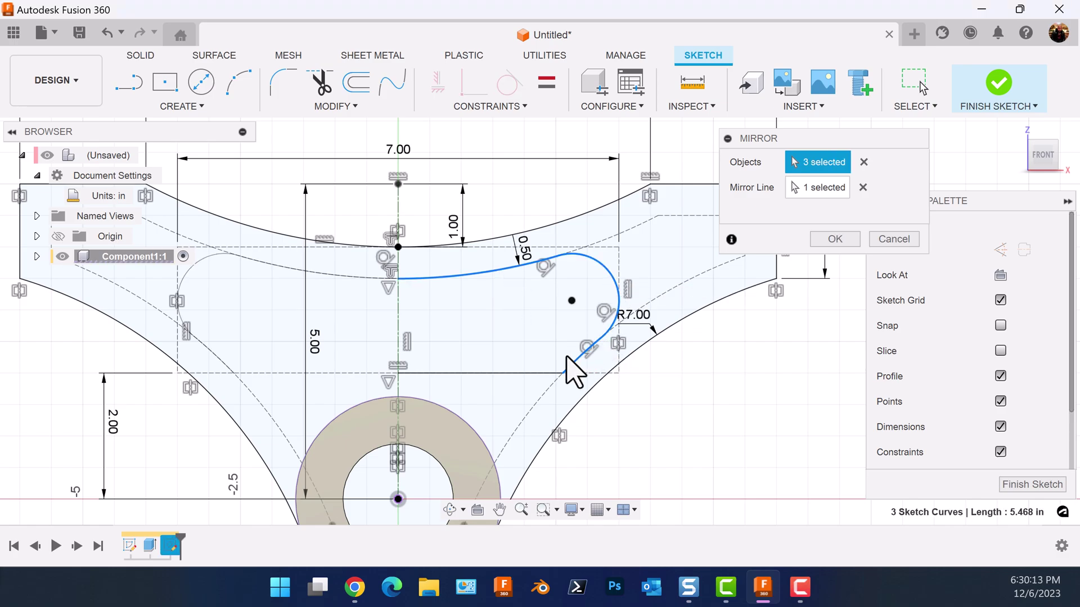
click(534, 376)
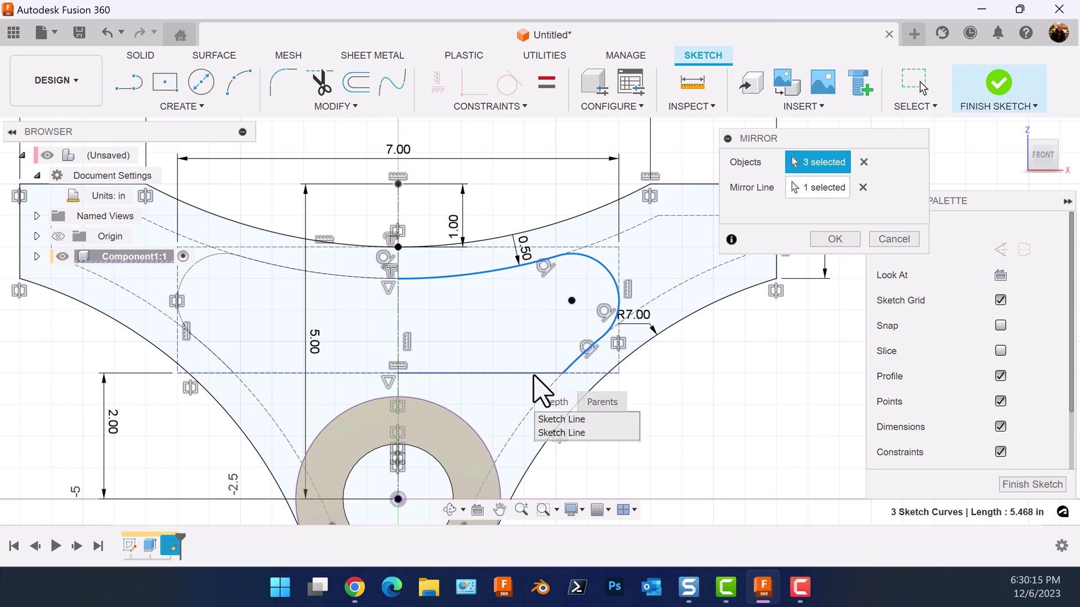
click(557, 433)
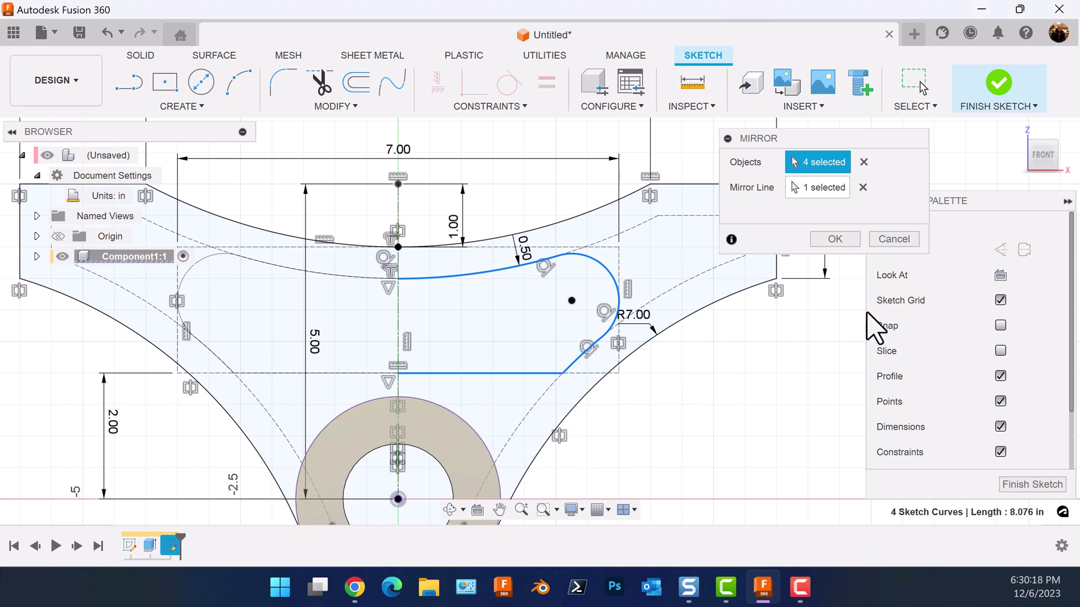
click(834, 241)
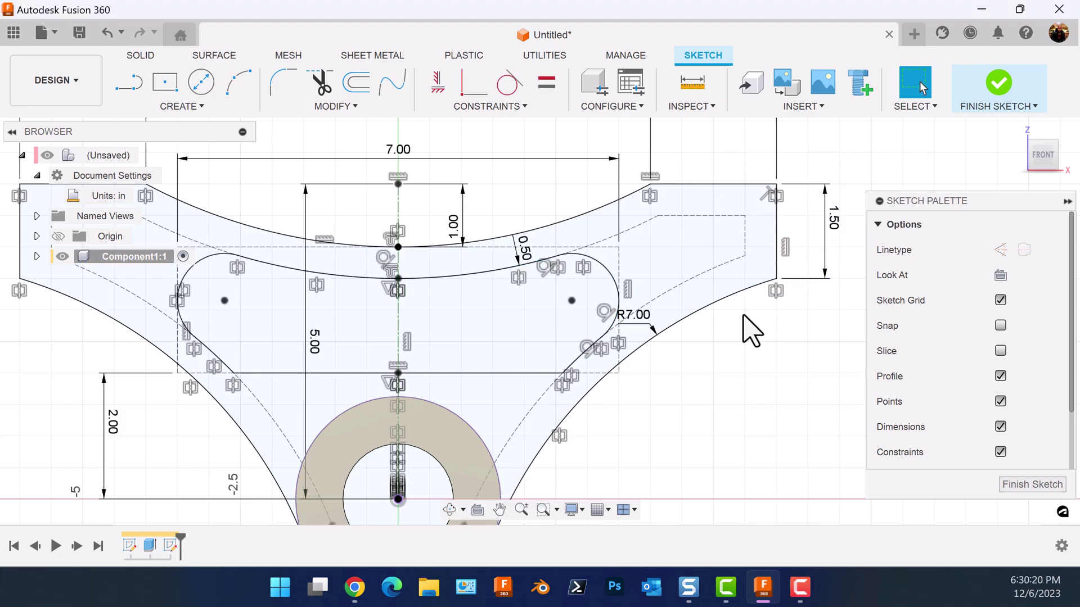
Step: Hide the sketch's dimensions and constraints to view the bare bracket geometry
scroll(737, 390, down, 3)
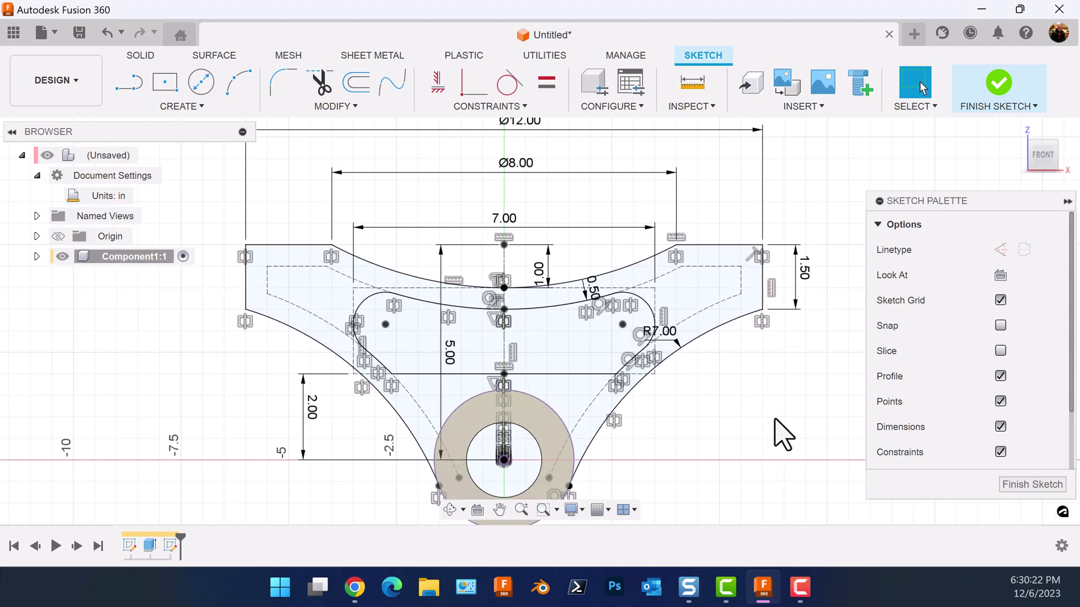
scroll(689, 433, up, 1)
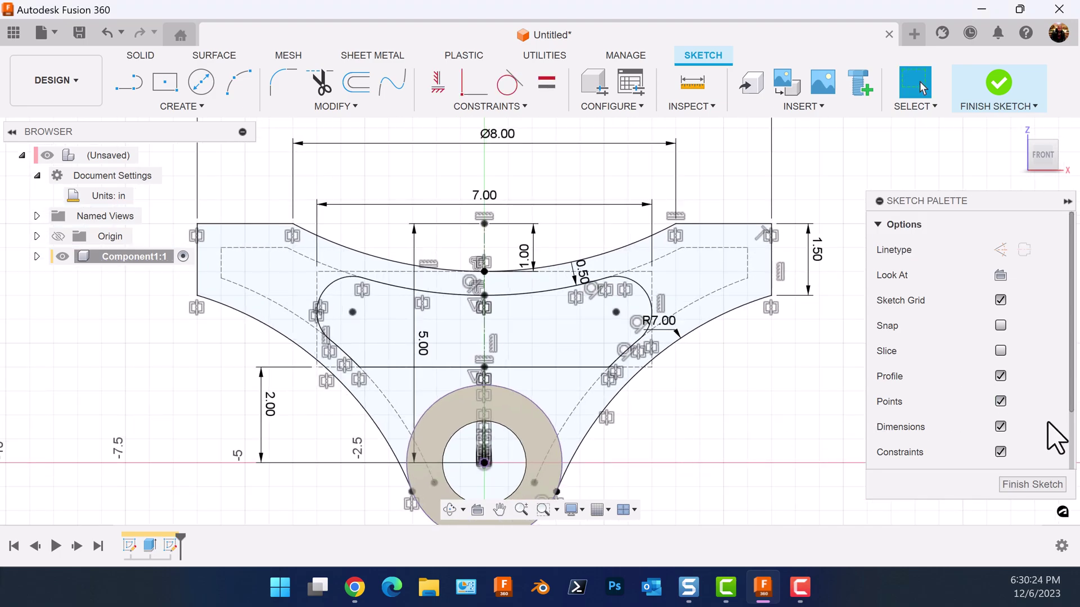
click(1000, 427)
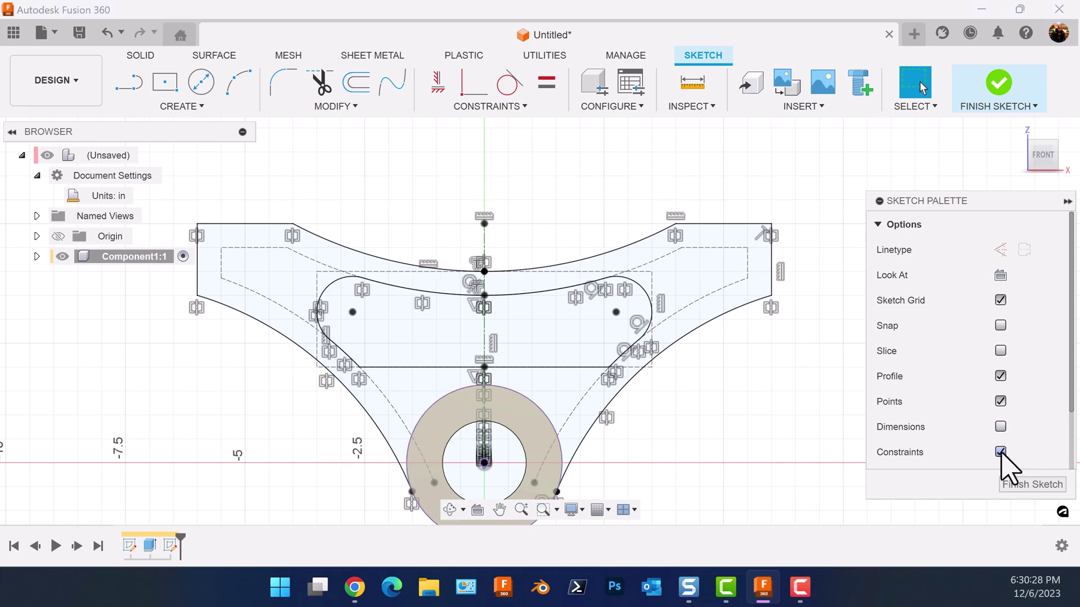
click(1000, 452)
scroll(795, 453, down, 2)
mouse_move(795, 454)
middle_down()
mouse_move(776, 429)
mouse_move(763, 367)
middle_up()
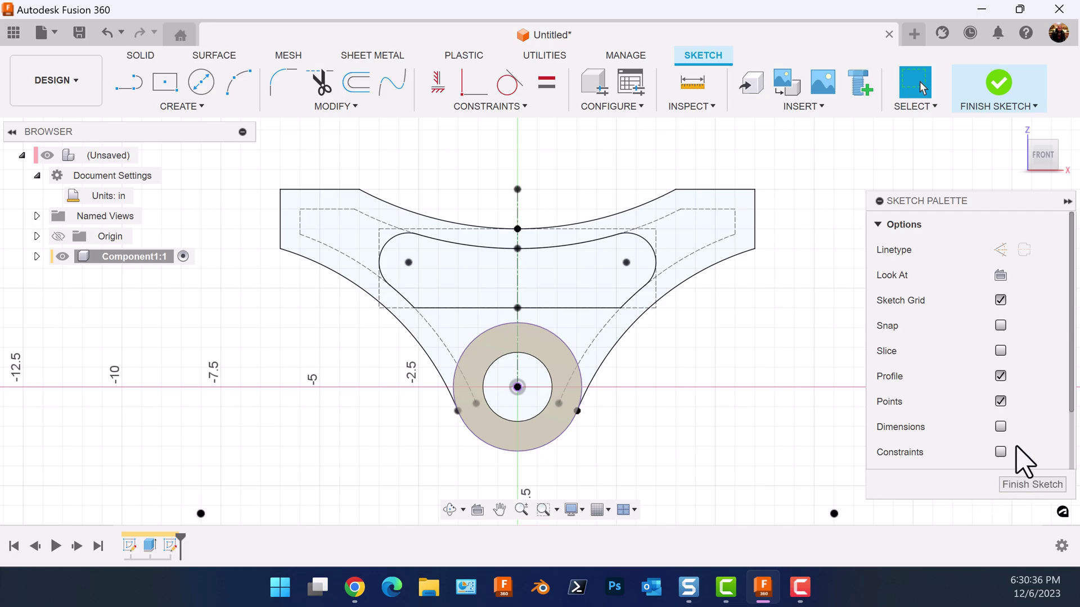
Step: Show the sketch dimensions and constraints again and finish the bracket sketch
click(1001, 427)
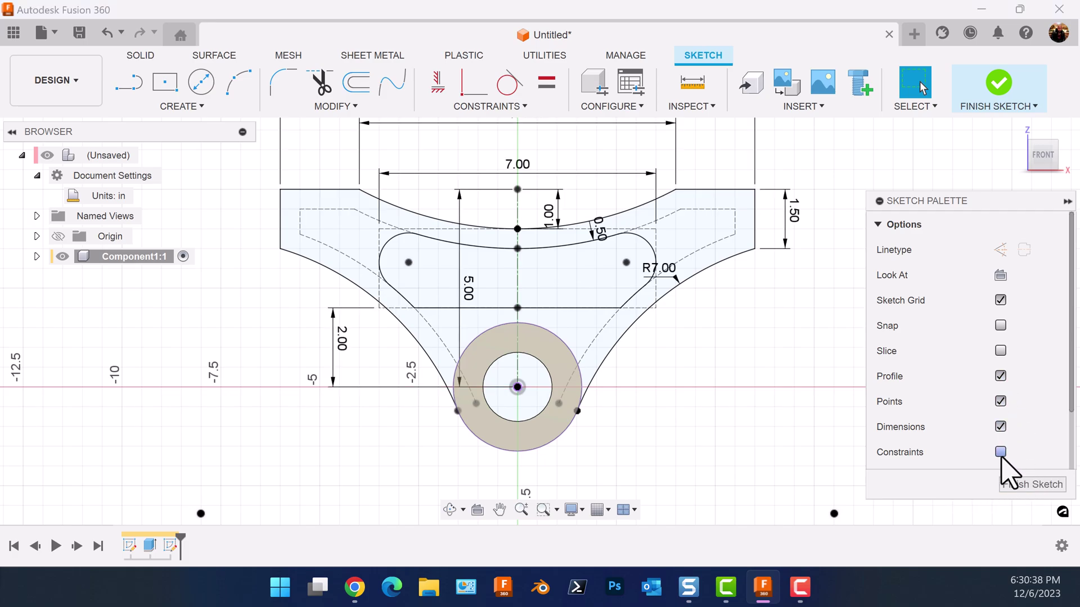
click(1035, 484)
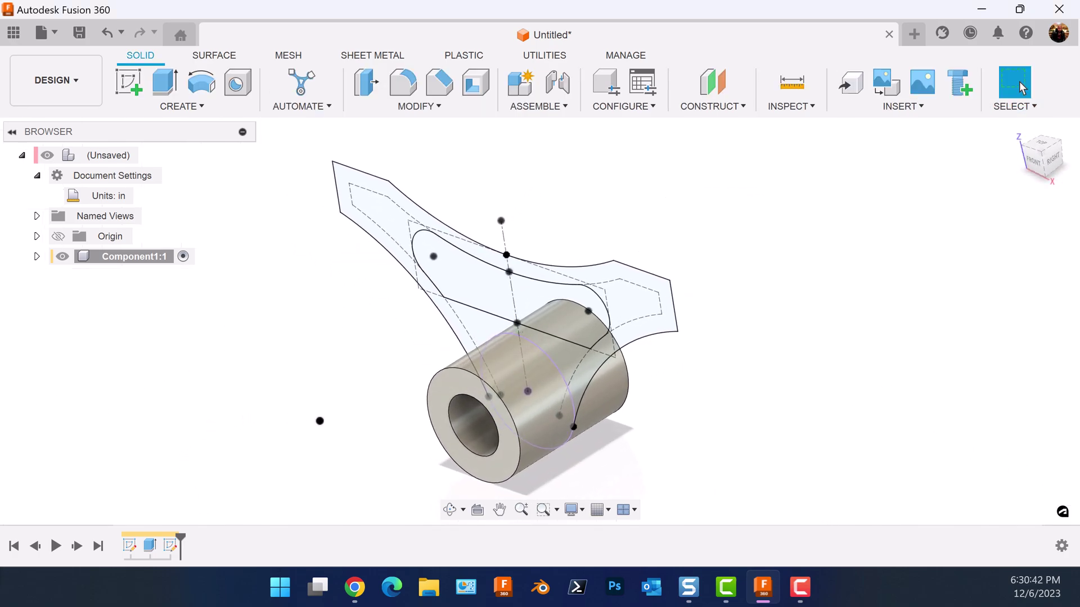
Step: Extrude both bracket halves around the inner opening symmetrically to a whole length of 2 in, joined to the cylinder
click(163, 84)
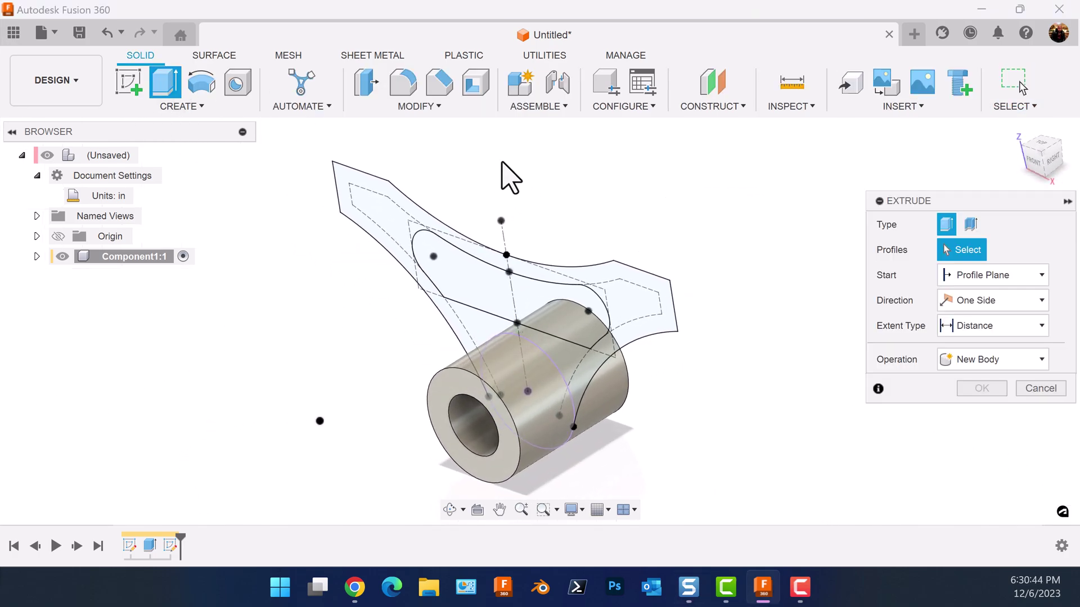
click(390, 196)
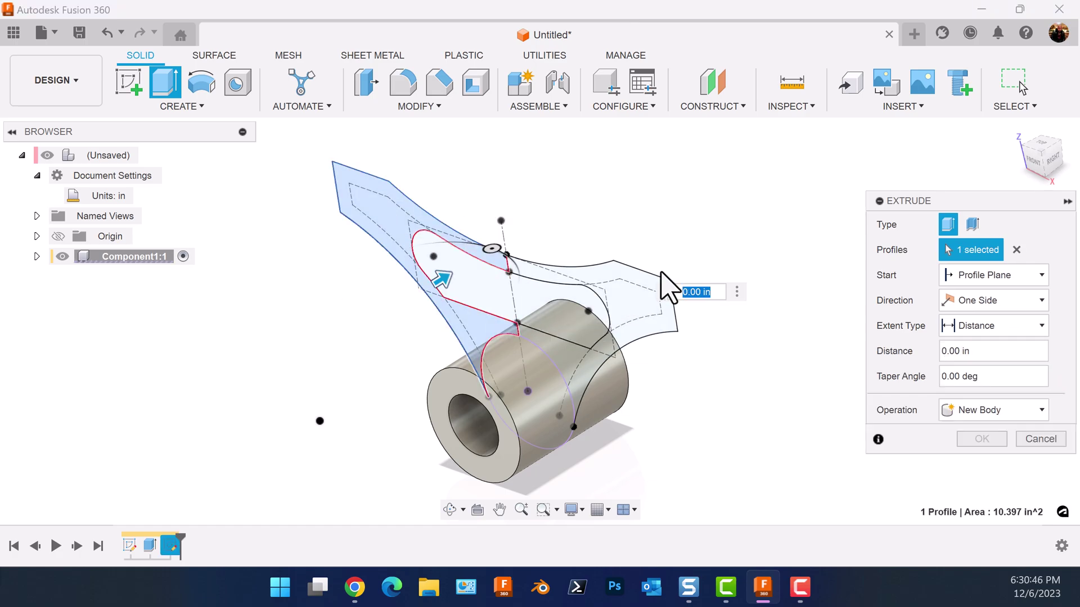
click(637, 285)
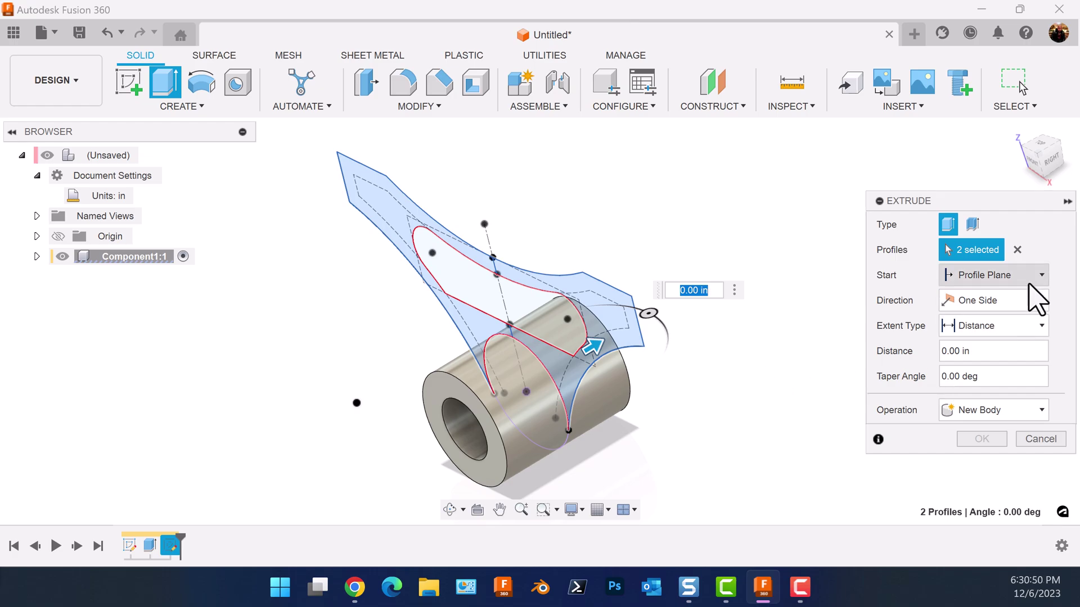
click(1018, 301)
click(991, 356)
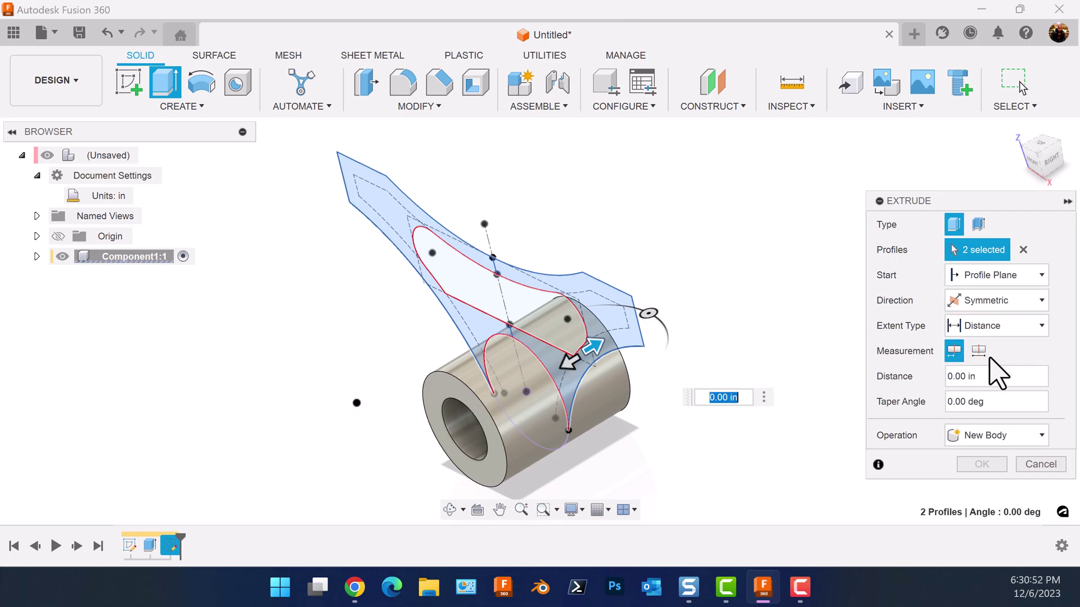
click(974, 351)
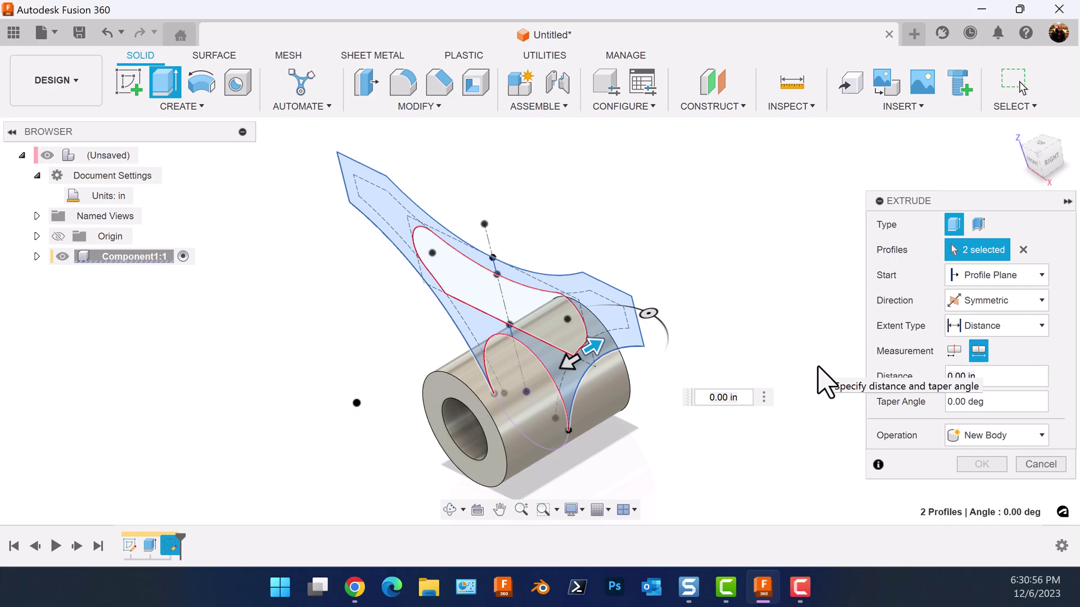
click(951, 380)
key(Return)
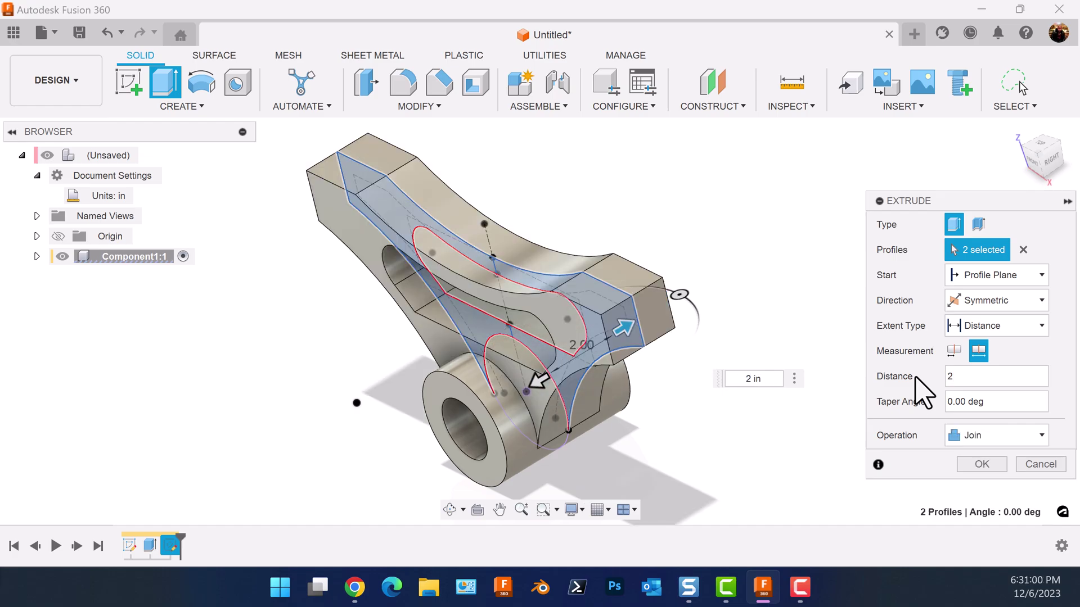
click(994, 468)
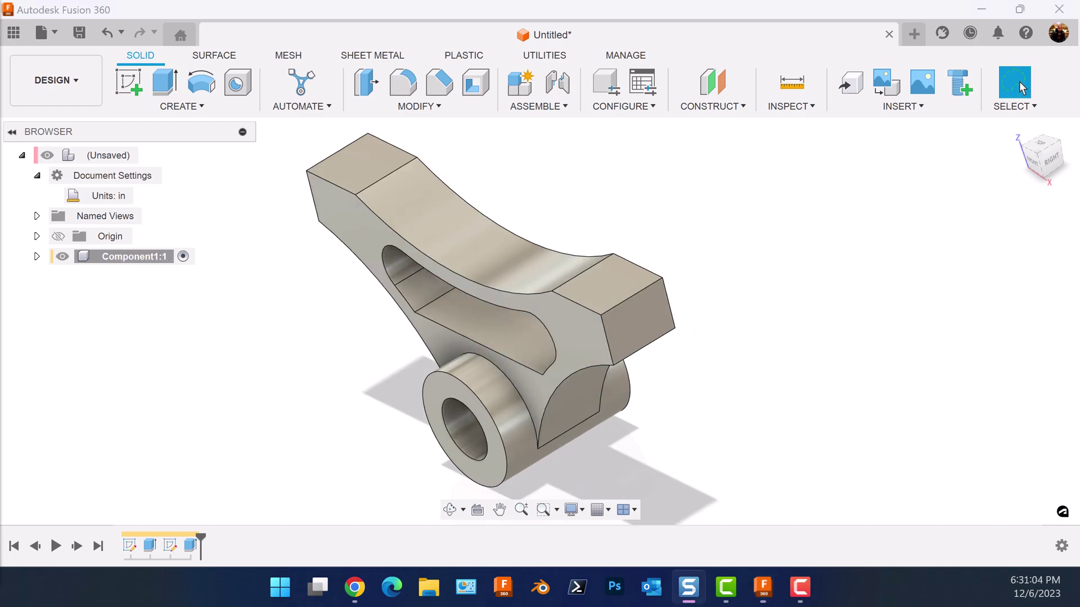
Step: Start a new sketch on the flat top face of the left bracket arm, viewed from the top
shift+middle_drag(861, 332, 385, 151)
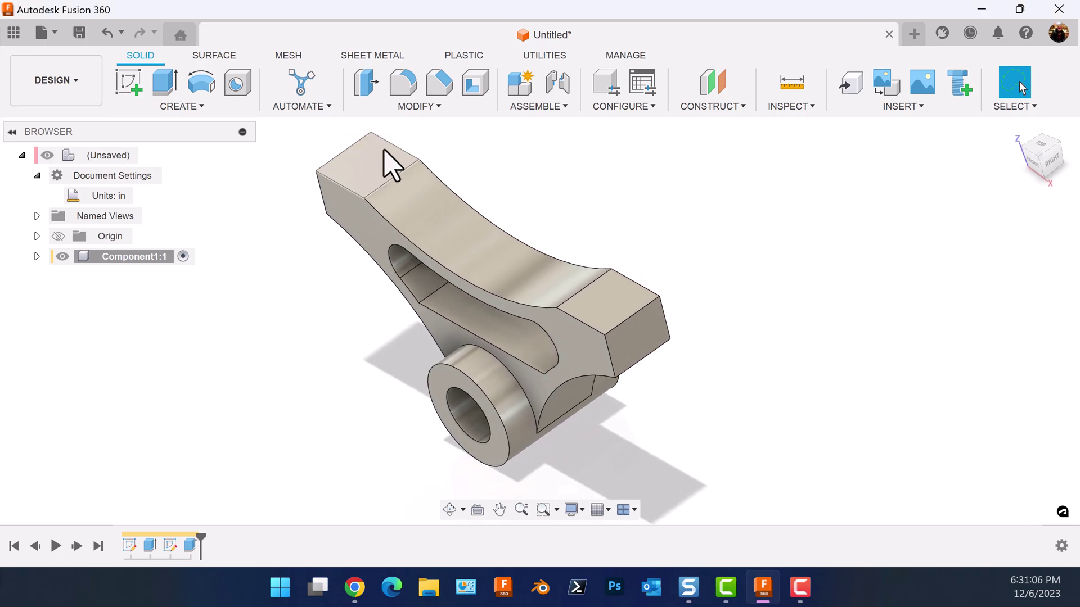
shift+middle_drag(422, 205, 1046, 203)
click(1038, 151)
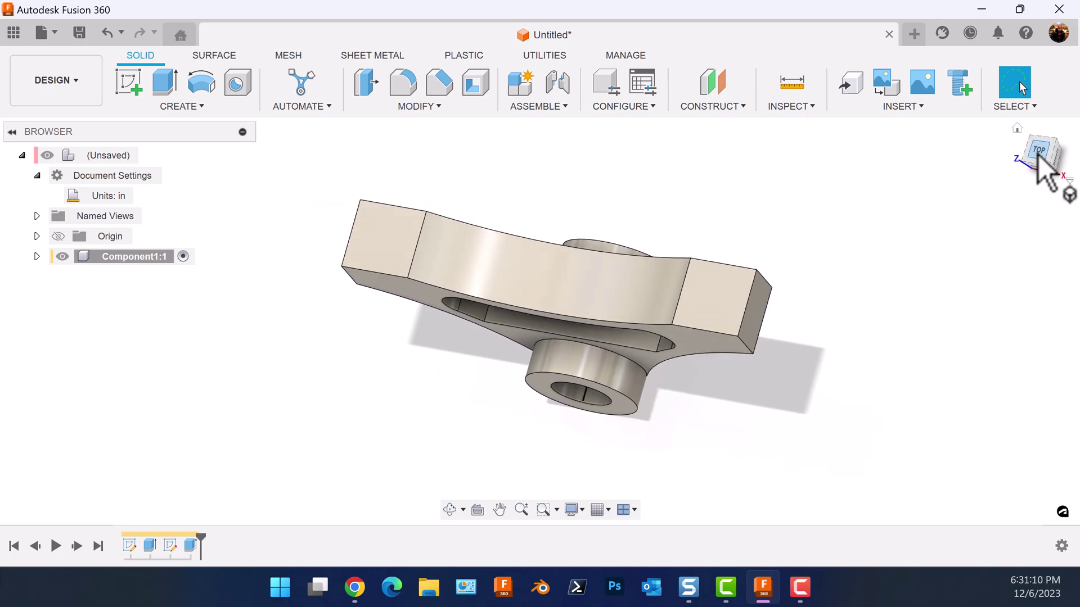
click(129, 82)
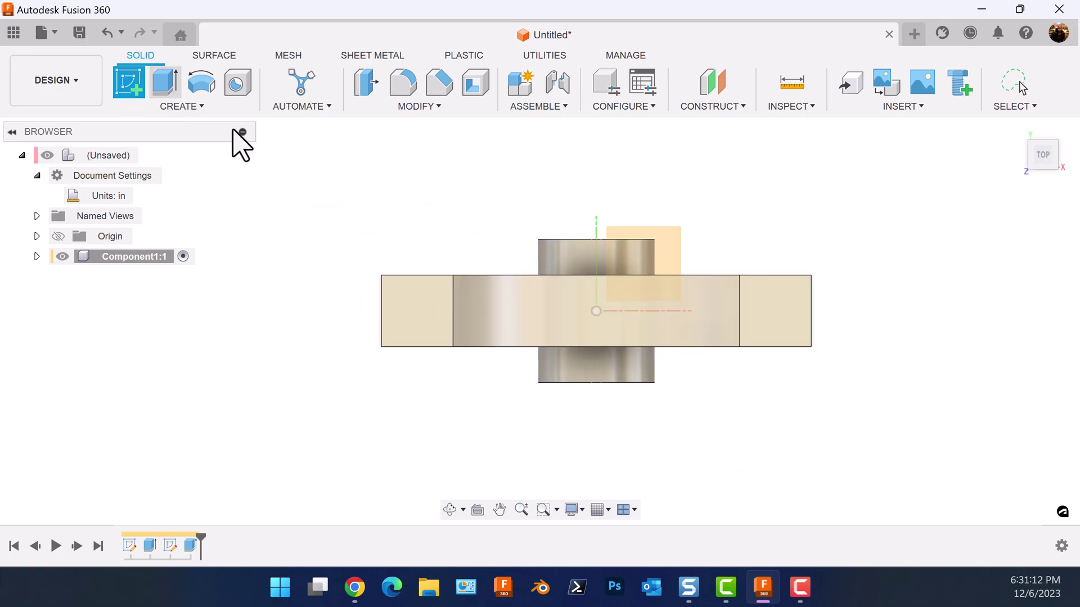
click(410, 313)
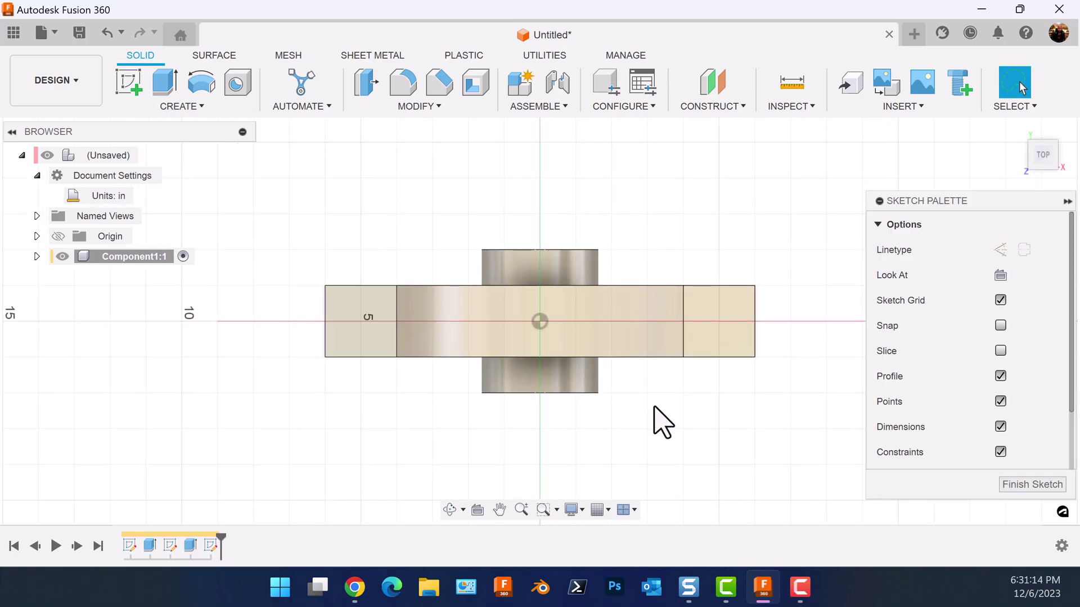
Step: Sketch an overall slot about 5.3 in long along the horizontal axis, spanning the origin across the bracket's middle
middle_drag(787, 417, 724, 424)
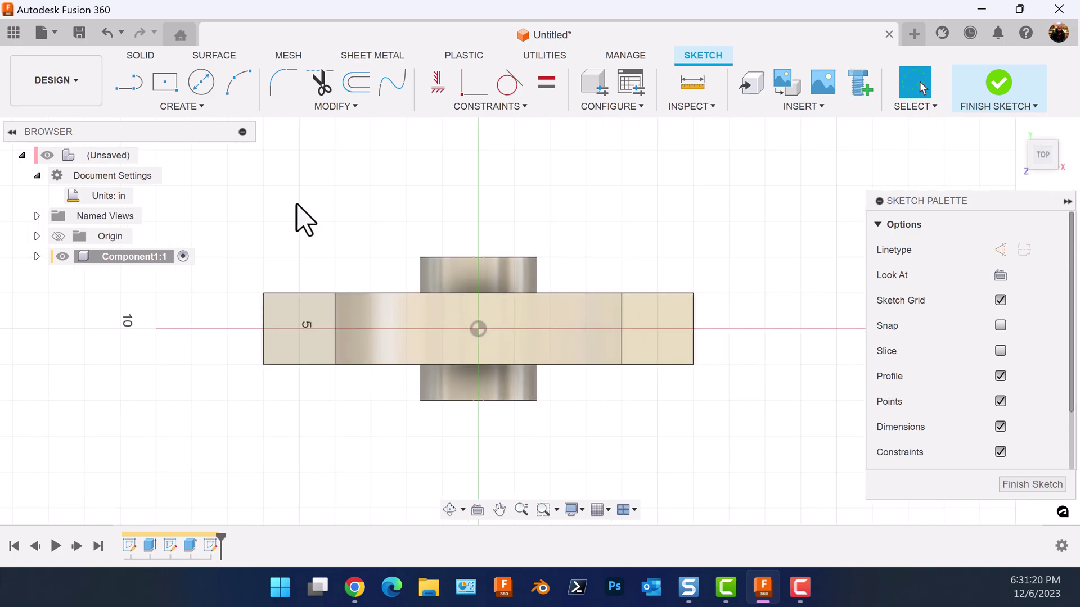
click(185, 106)
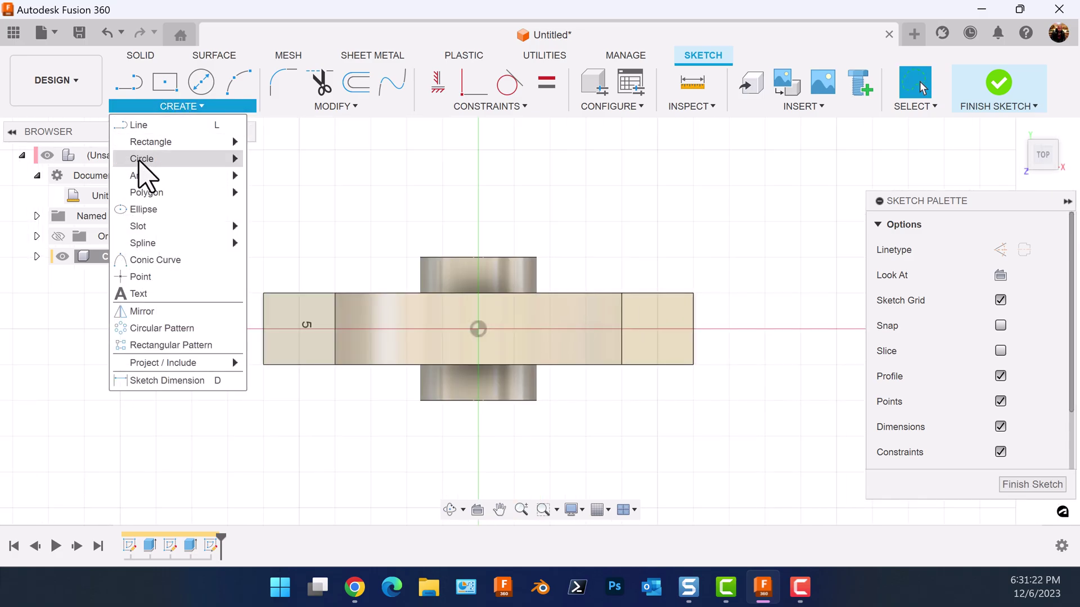
mouse_move(141, 226)
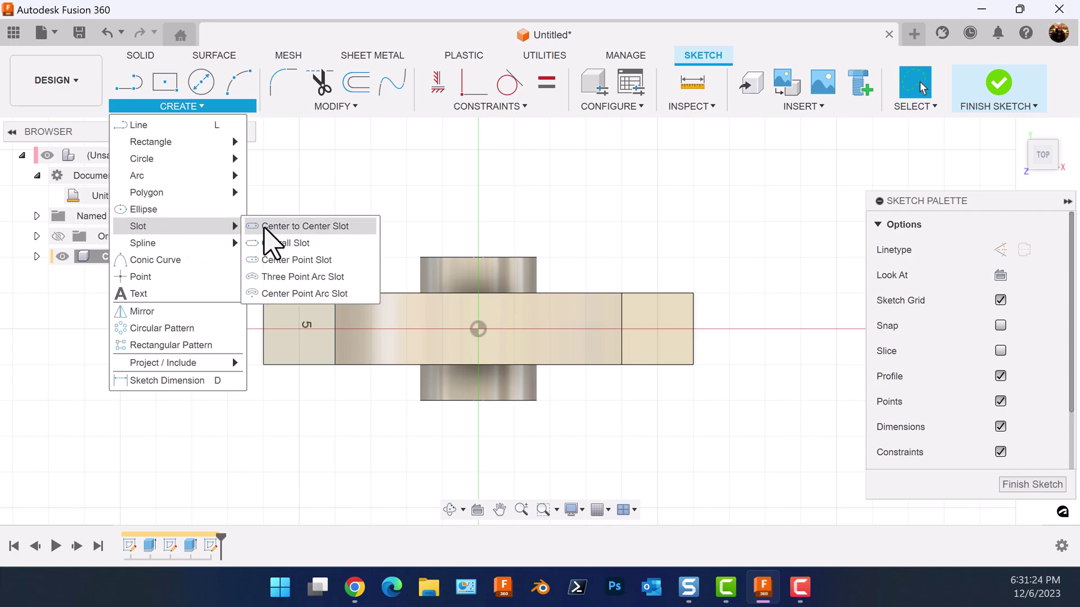
click(309, 244)
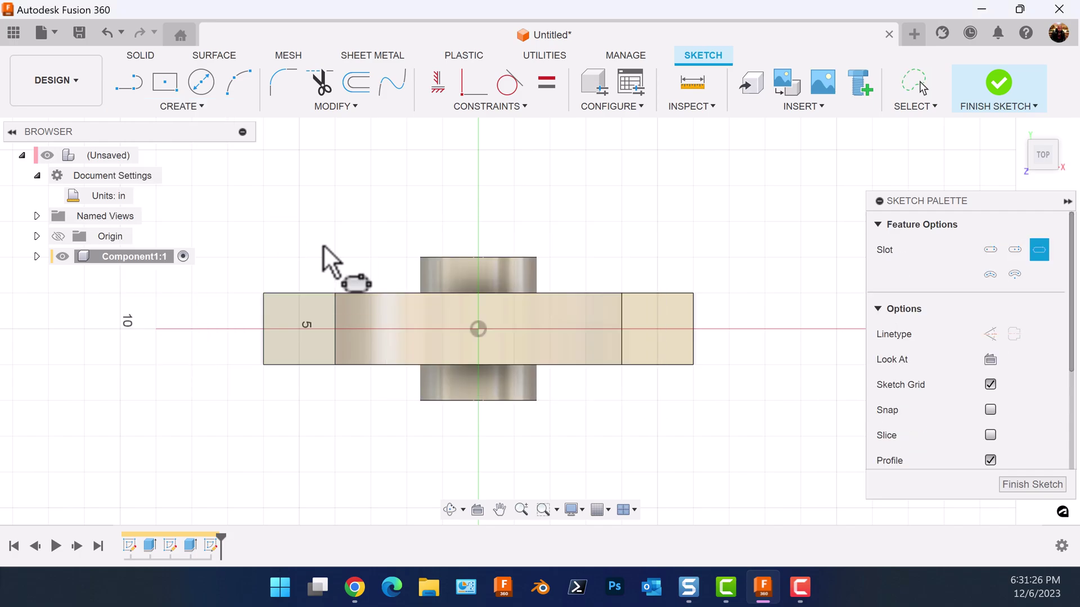
click(374, 329)
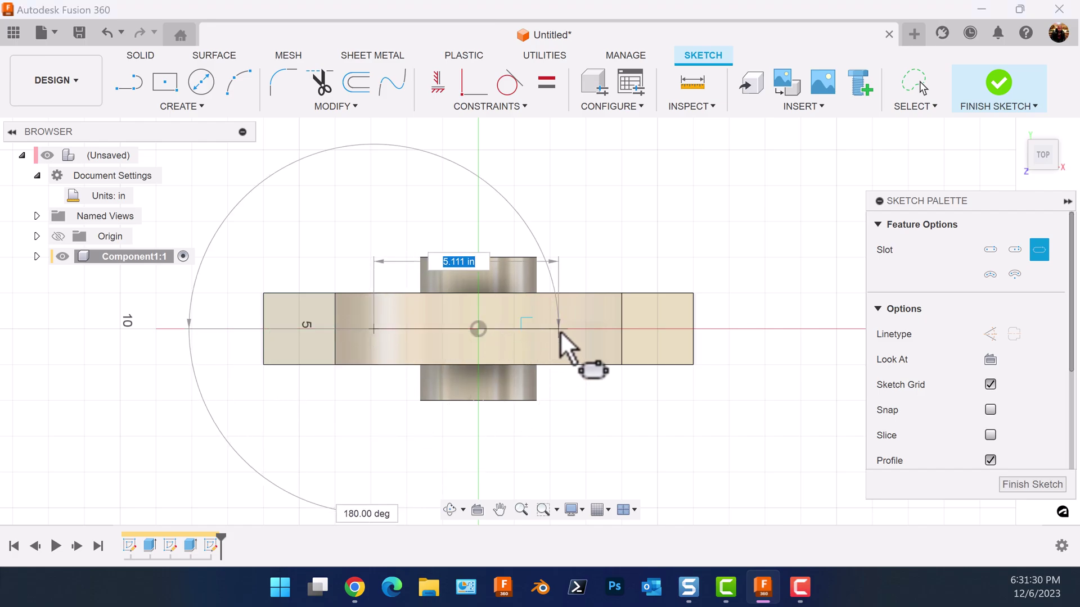
click(564, 329)
click(548, 350)
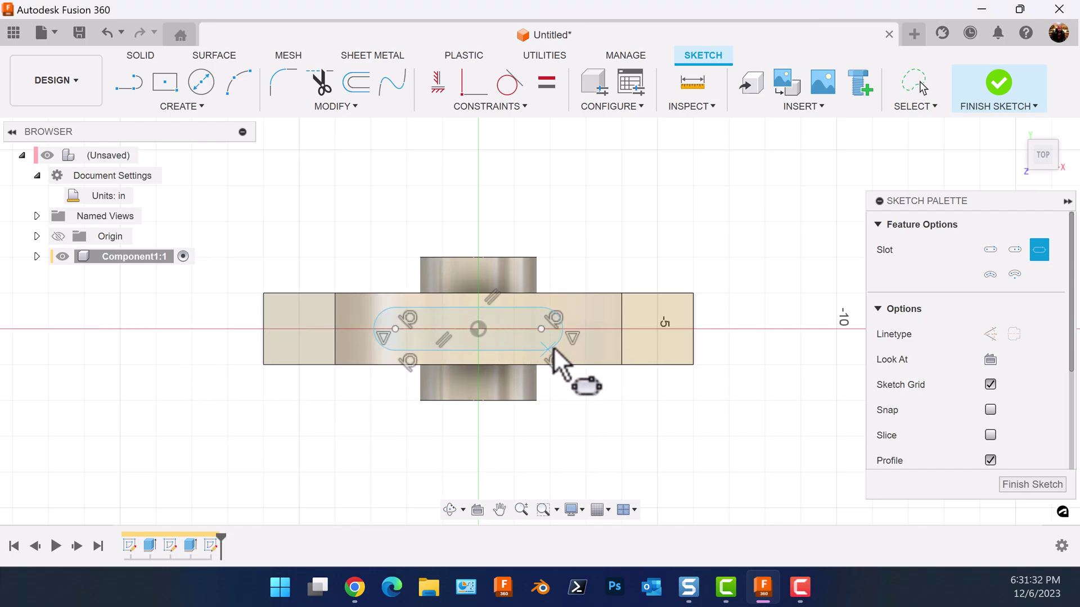
Step: Apply a MidPoint constraint between the slot's construction centerline and the origin to center the slot on the bracket
click(483, 106)
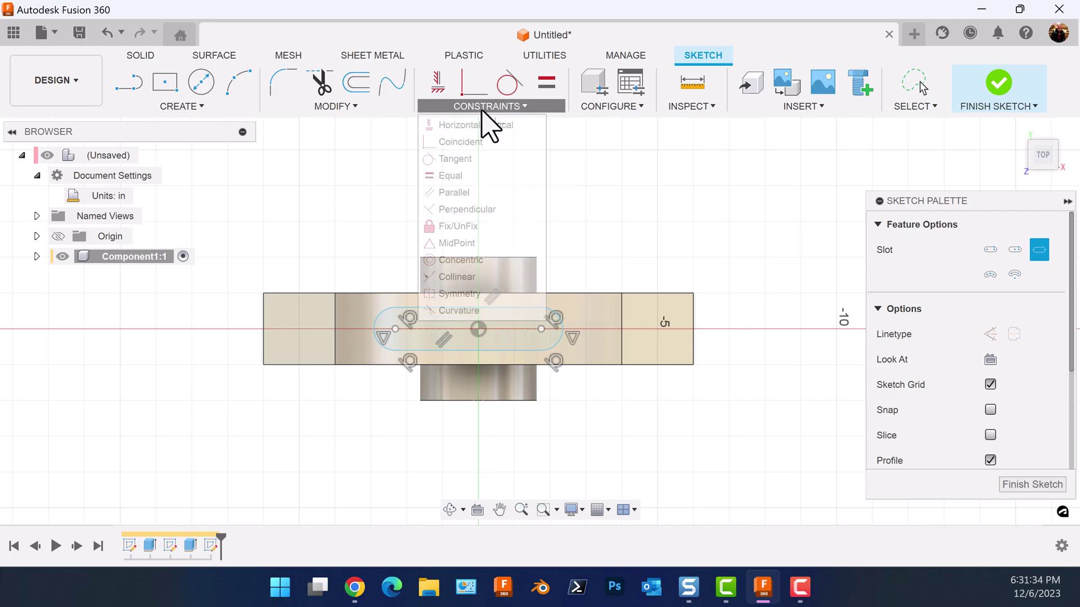
click(457, 243)
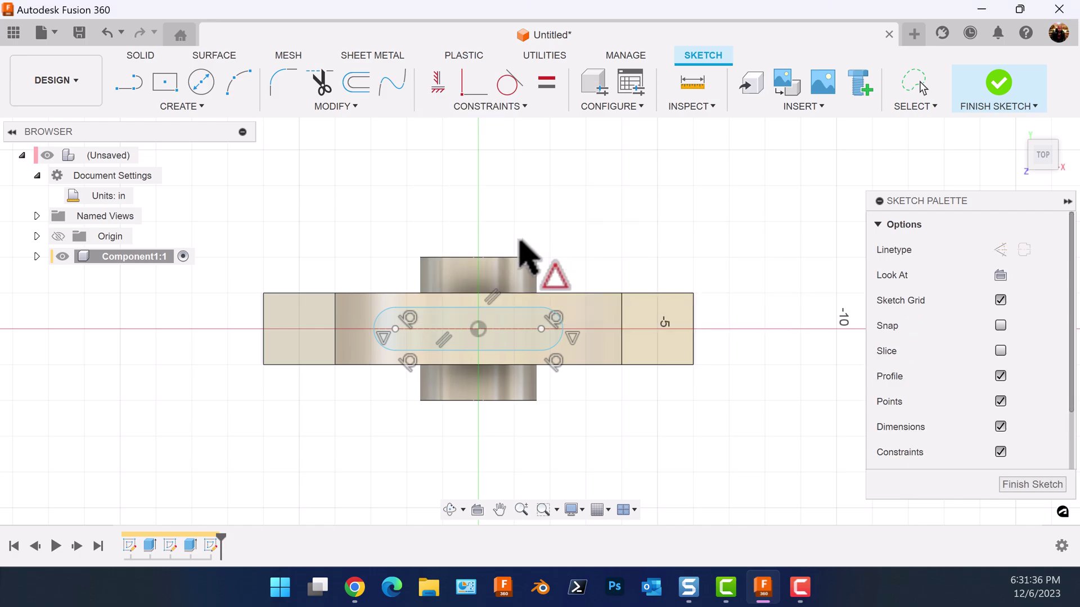
click(512, 330)
scroll(513, 338, up, 5)
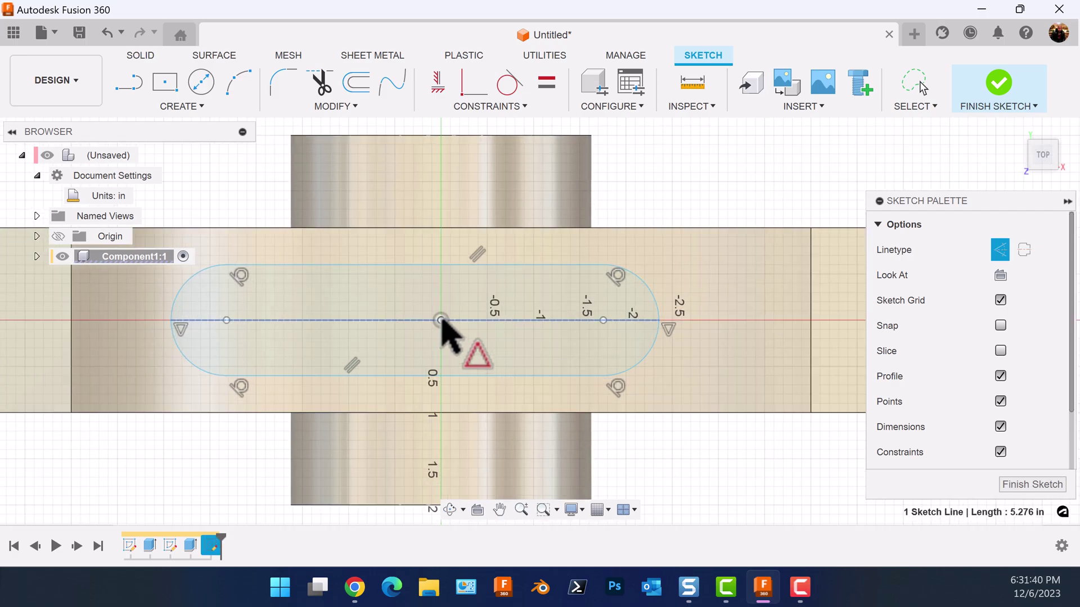
click(441, 320)
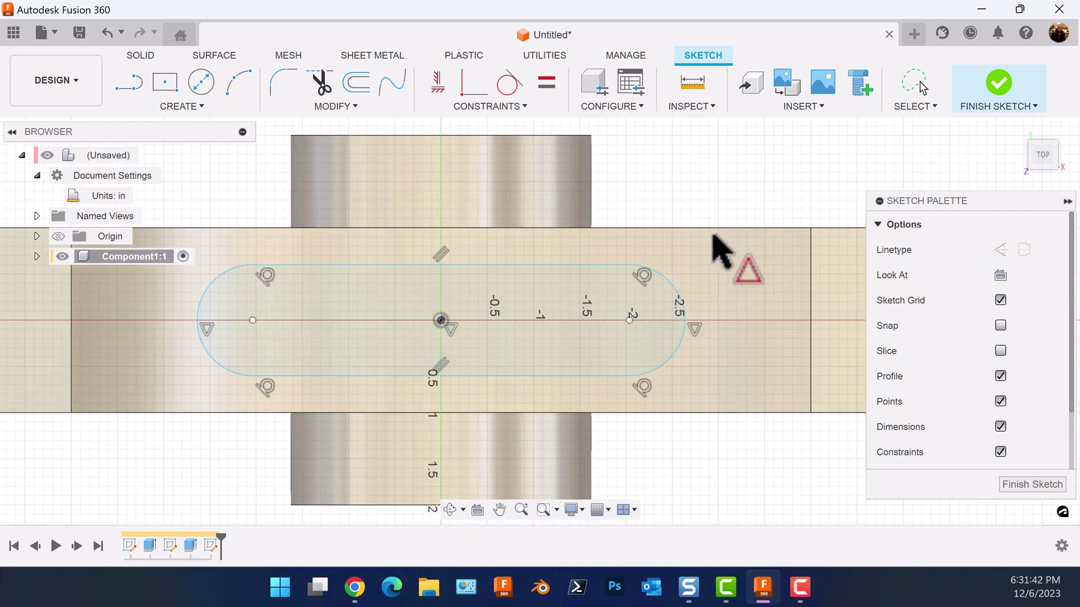
Step: Dimension the slot's overall length between its two outer end points as 5.5 in
click(175, 107)
click(142, 385)
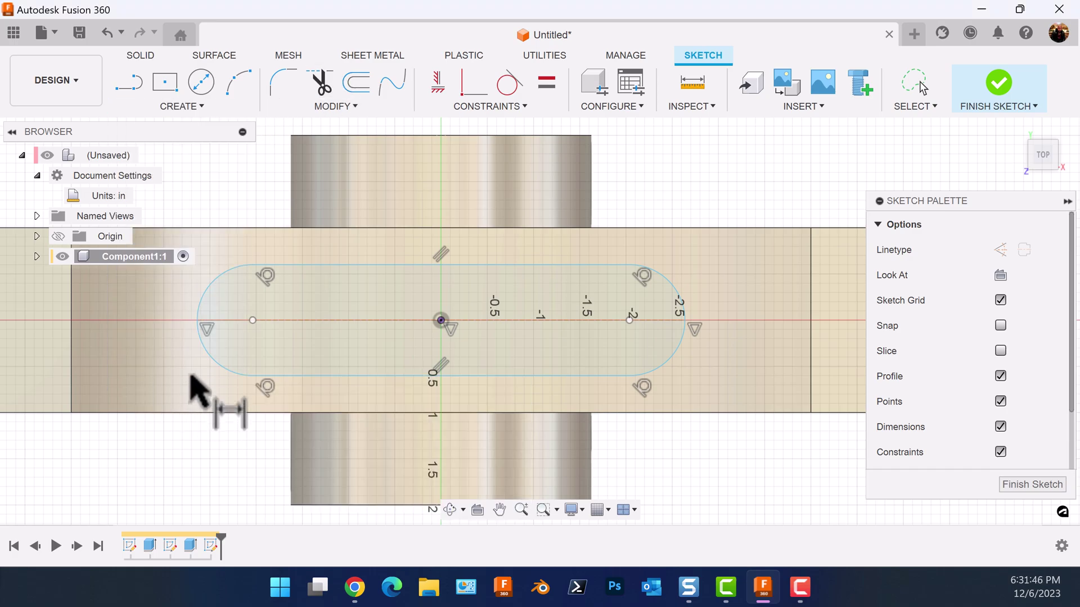
click(197, 321)
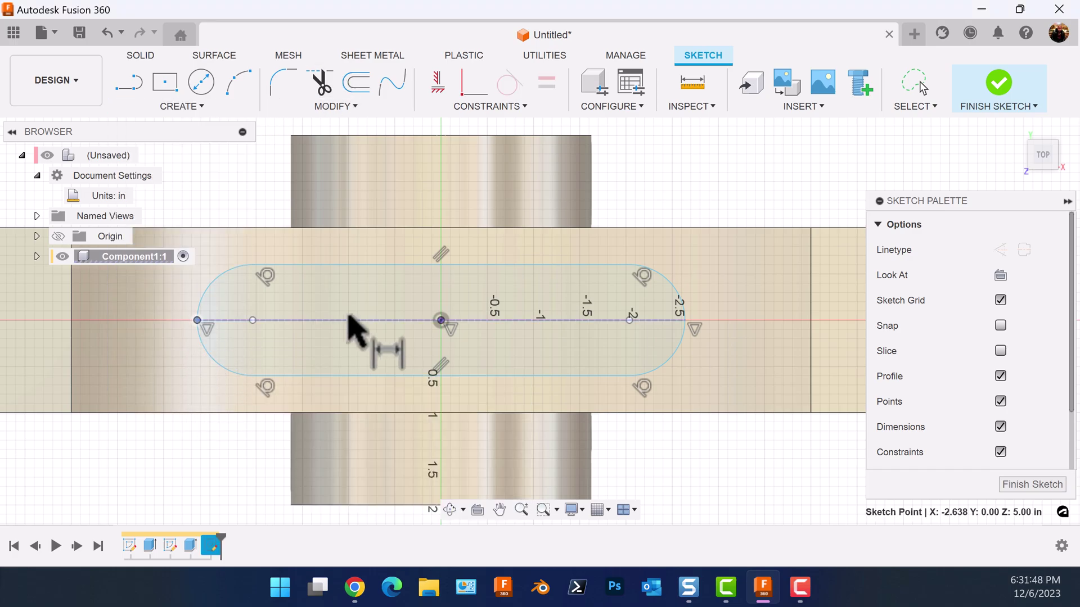
click(685, 321)
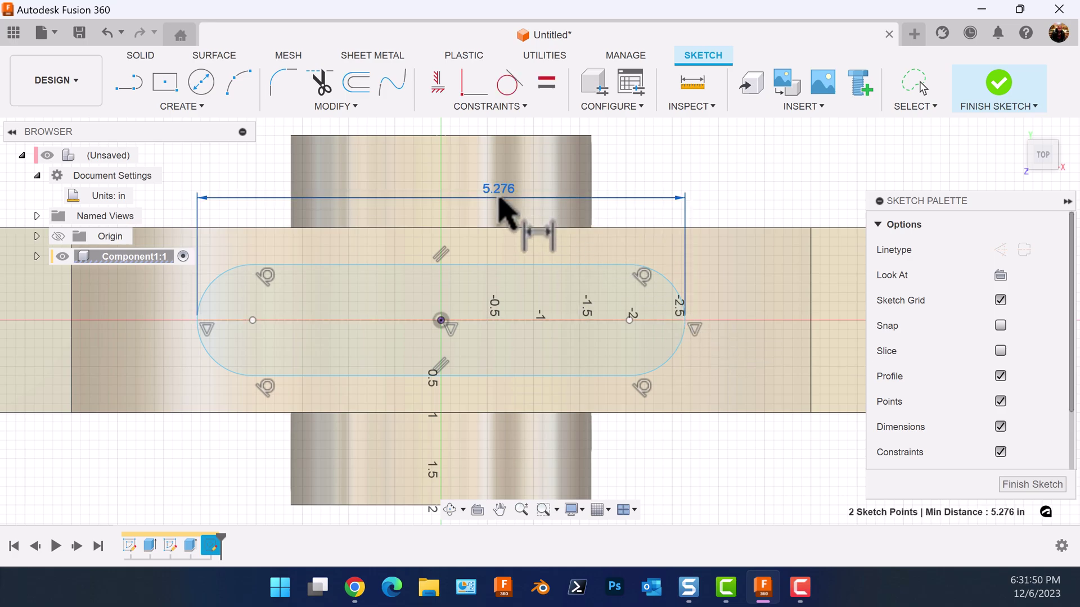
click(499, 198)
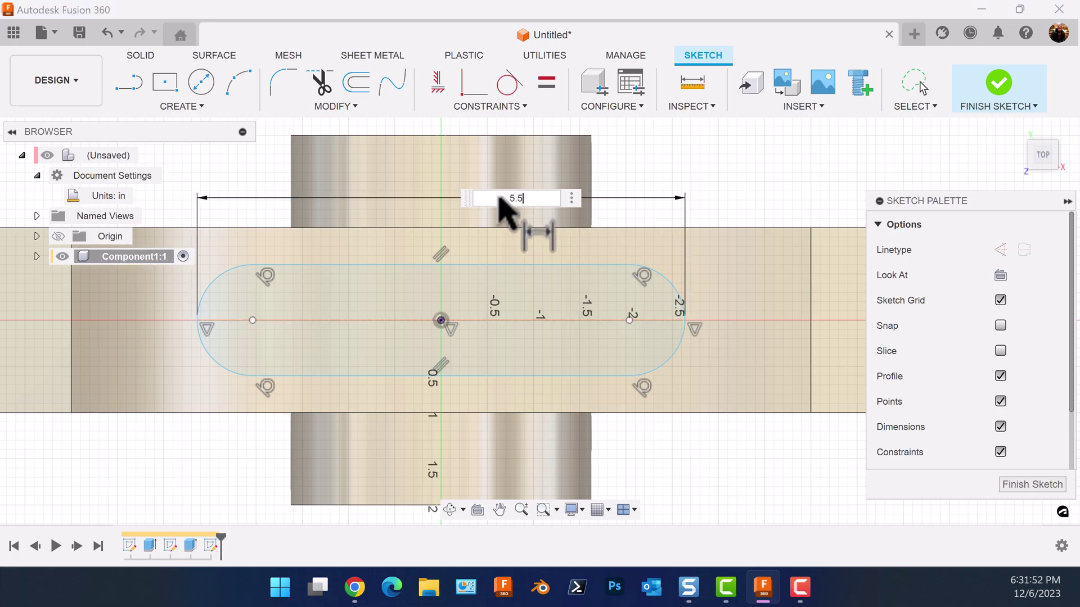
key(Return)
mouse_move(501, 212)
middle_down()
mouse_move(589, 251)
mouse_move(798, 308)
mouse_move(650, 319)
middle_up()
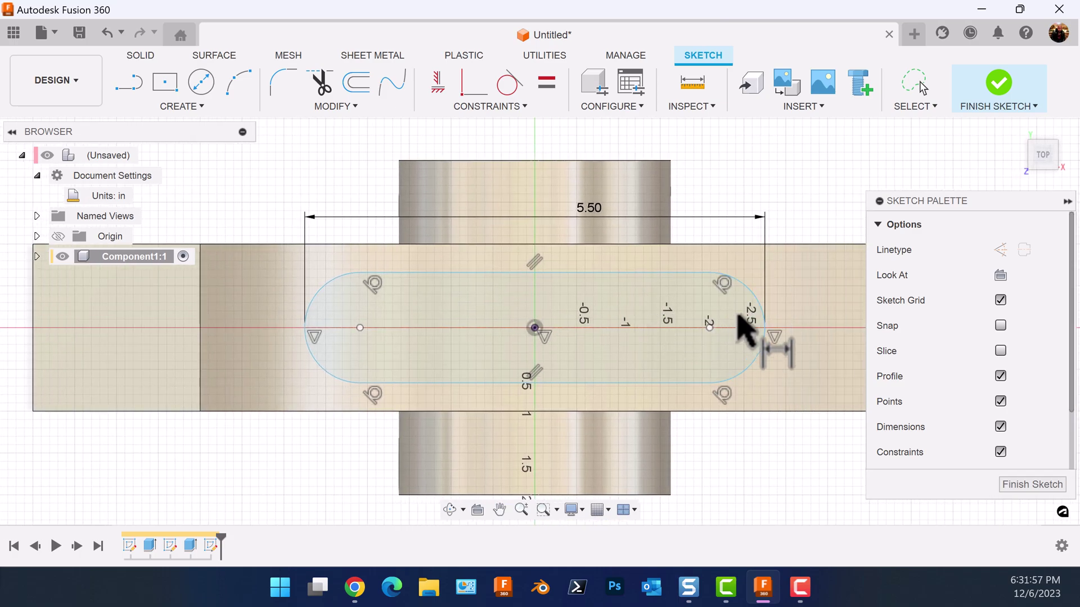
Step: Dimension the slot's width between its two straight edges as 1 in
click(682, 273)
click(684, 383)
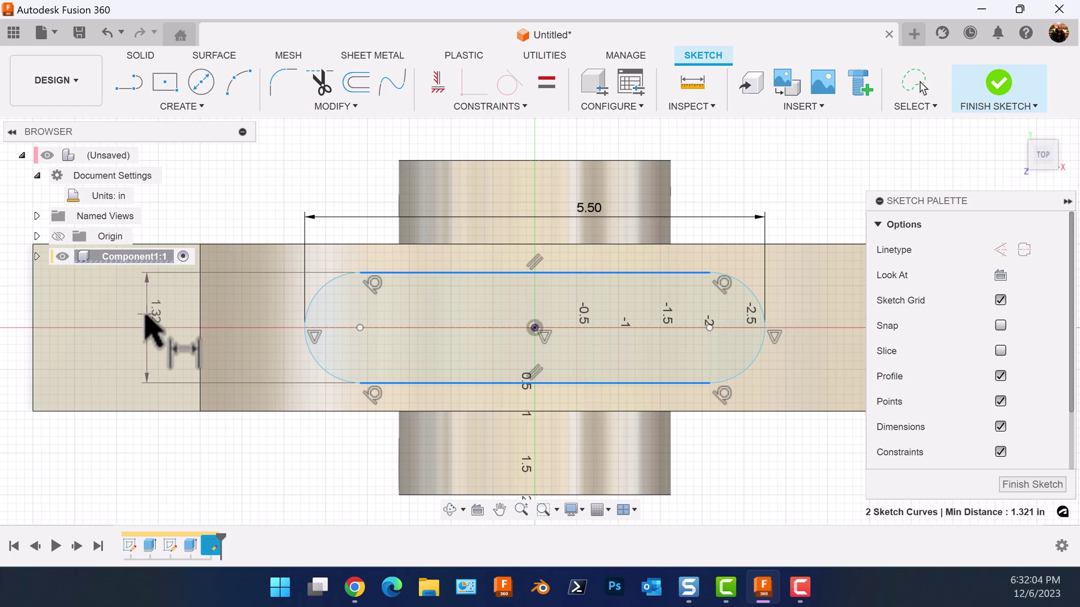
click(287, 331)
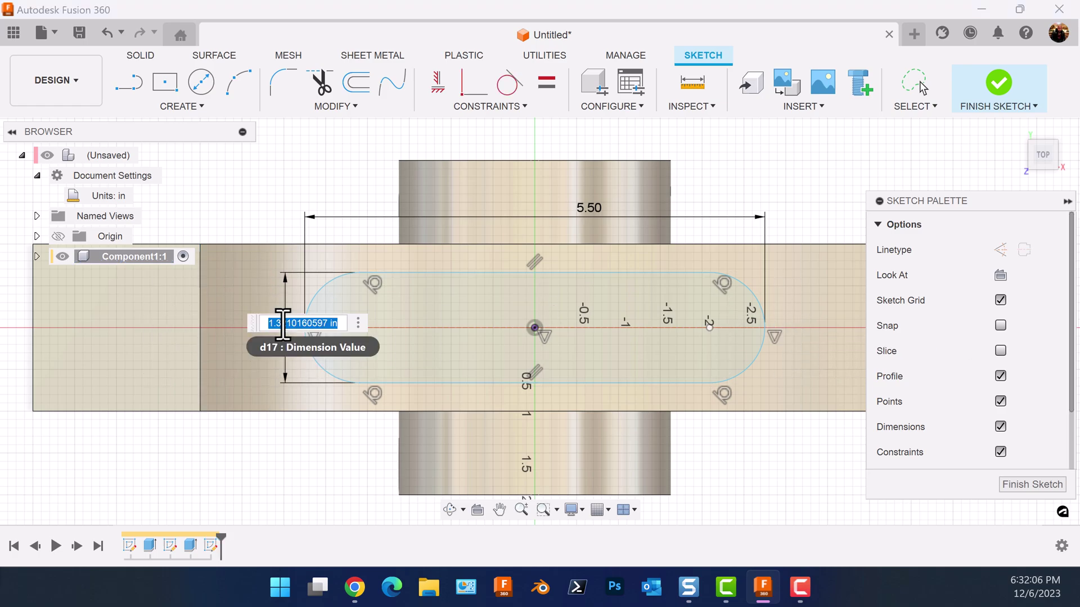
text(1)
key(Return)
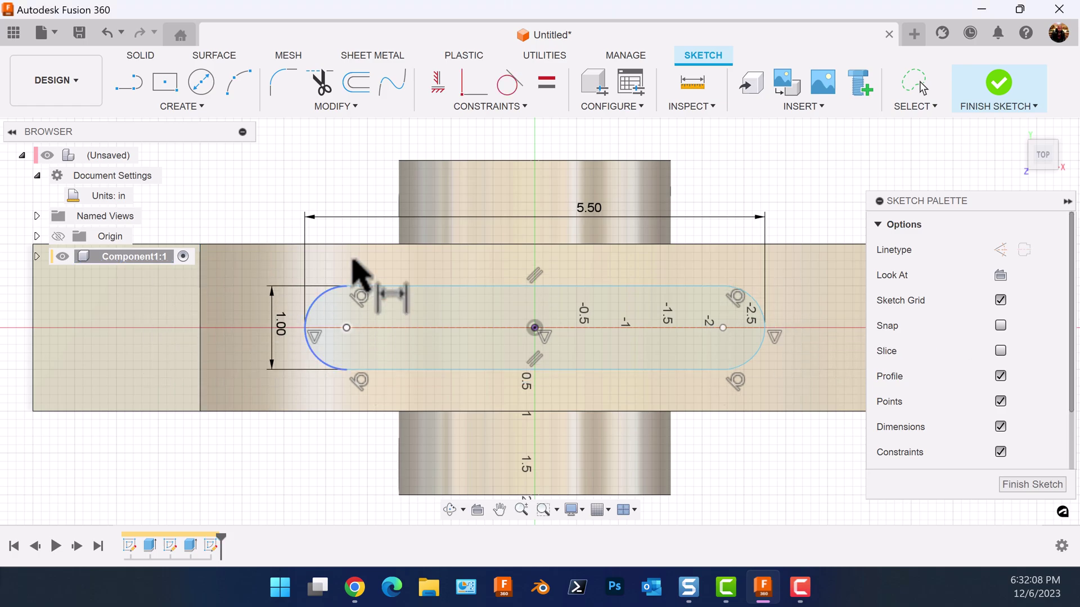
Step: Constrain the slot's construction centerline to horizontal and finish the sketch
click(438, 84)
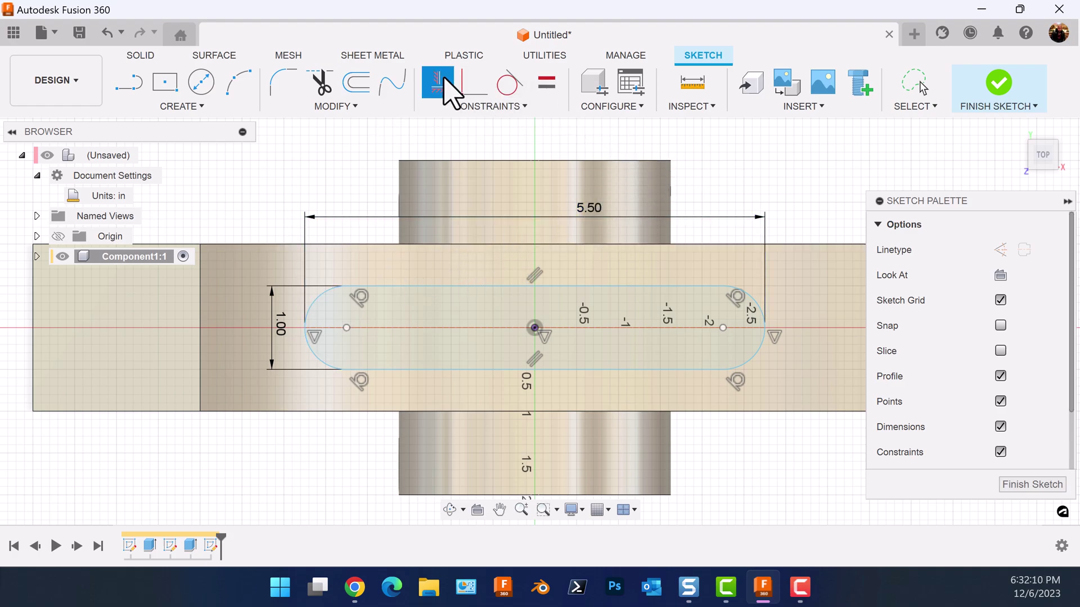
click(478, 329)
scroll(762, 462, down, 1)
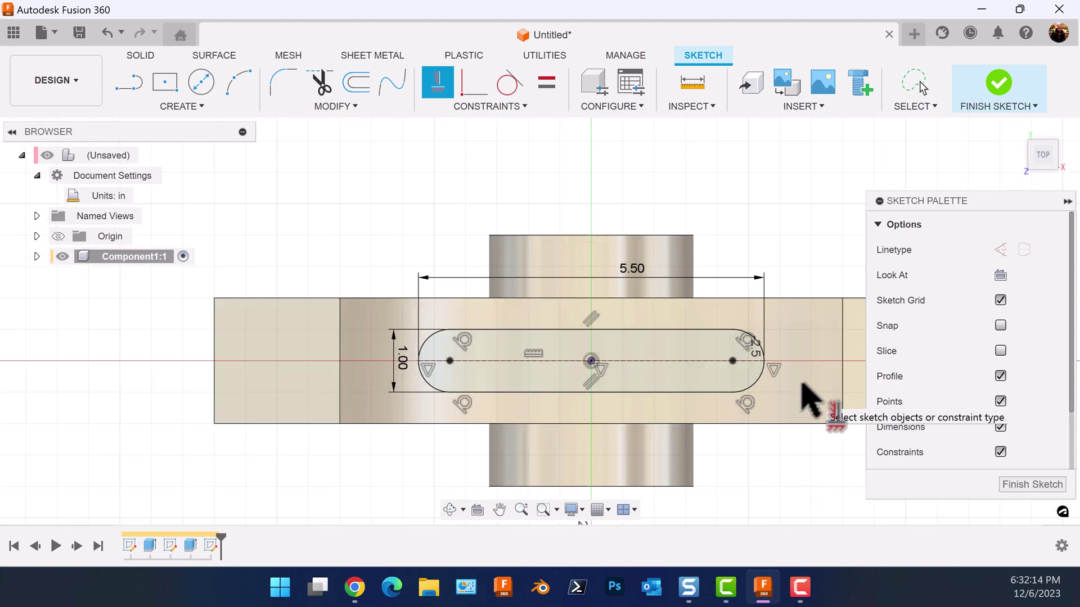
middle_drag(803, 386, 723, 373)
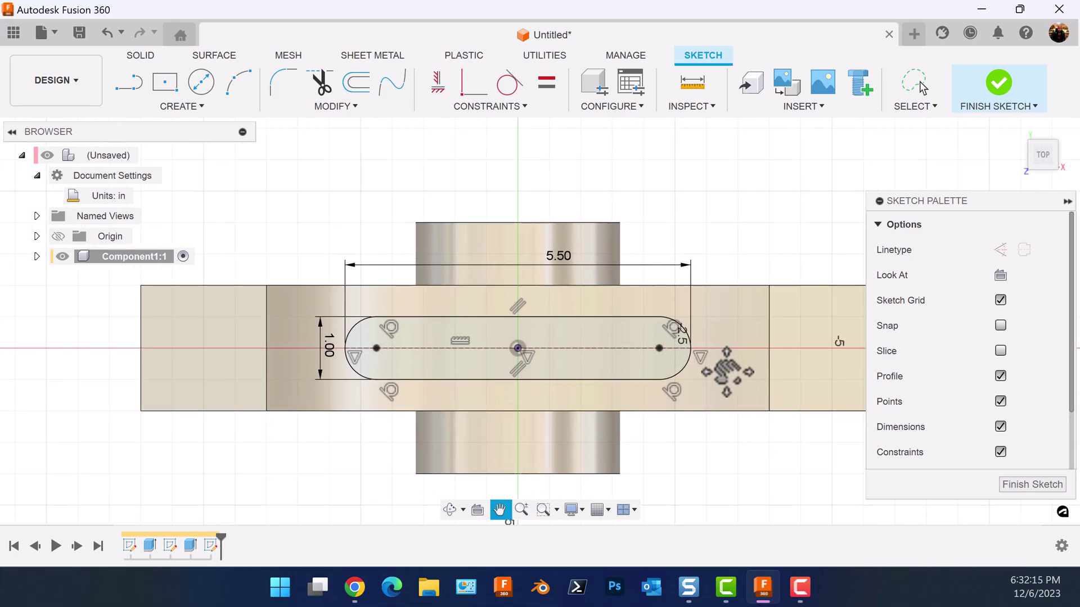
click(1033, 485)
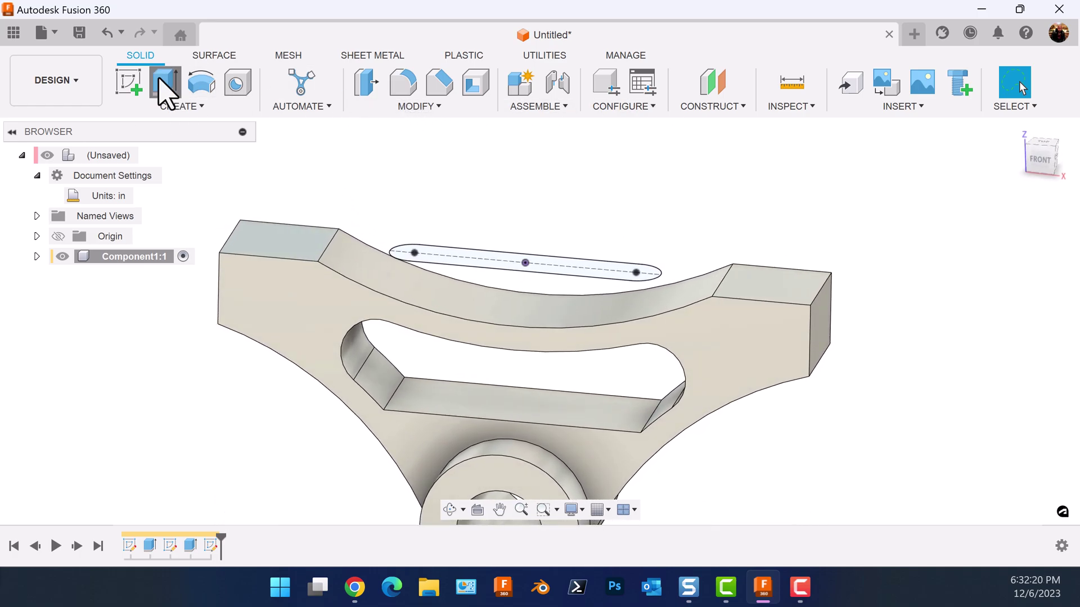
Step: Extrude the slot profile as a cut To Object, using the inner opening's rounded left face and extending to its adjacent faces
click(164, 89)
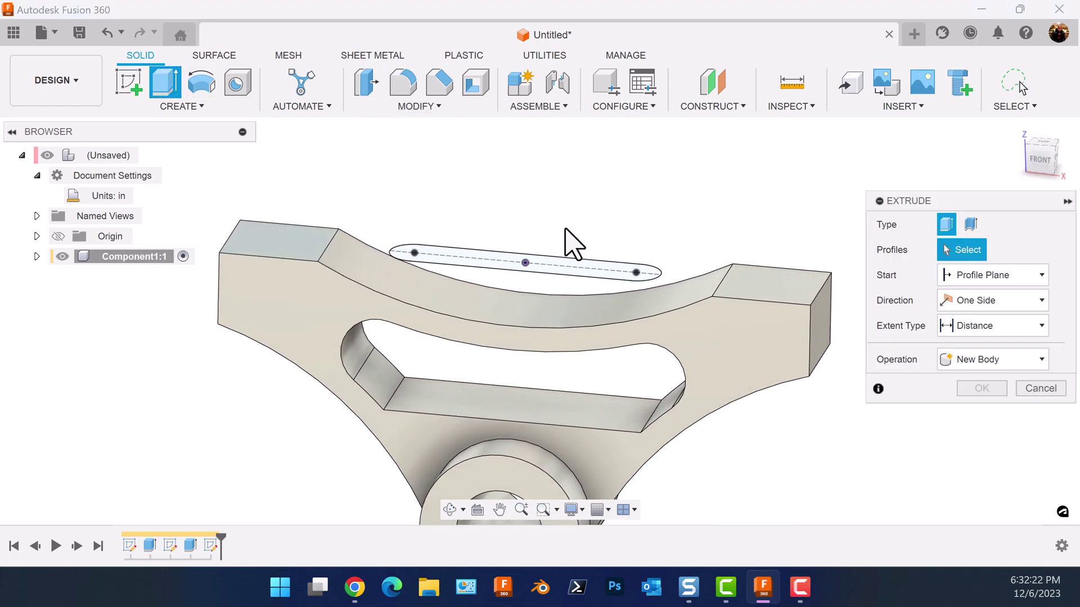
click(509, 269)
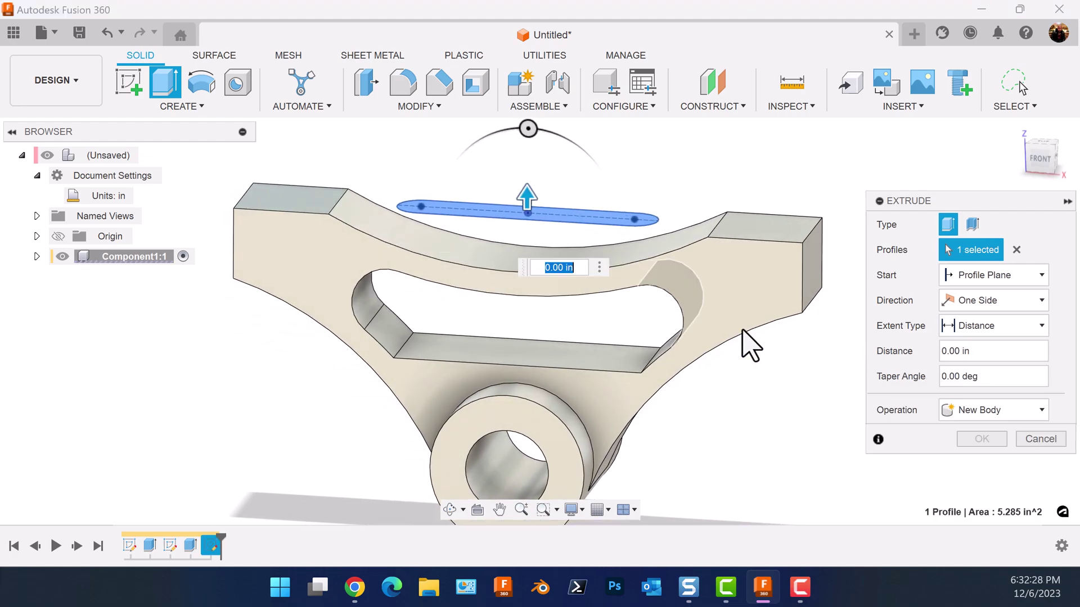
click(956, 326)
click(956, 363)
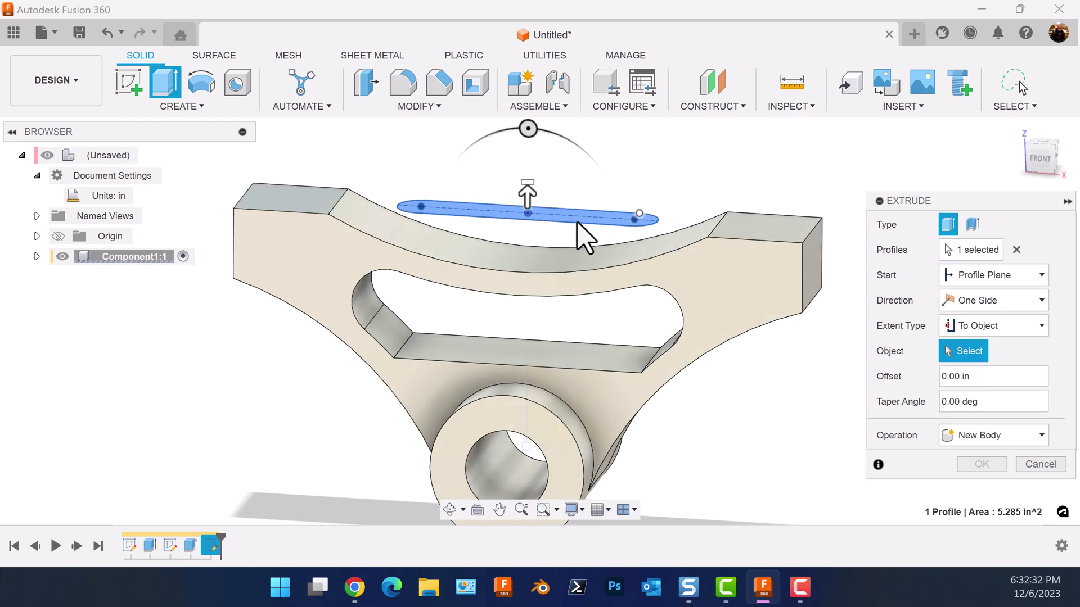
click(367, 312)
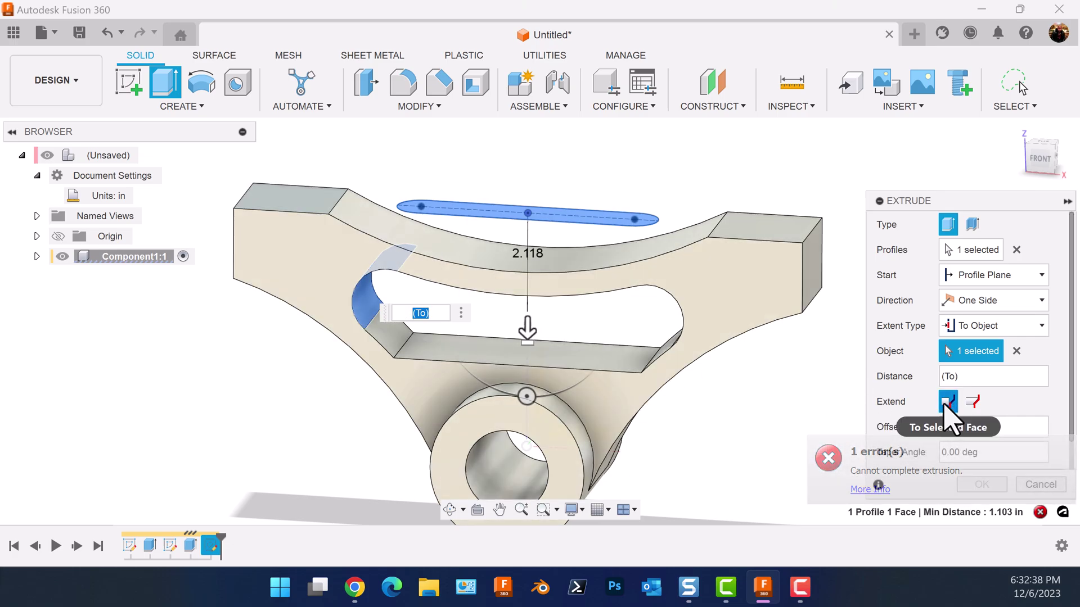
click(973, 403)
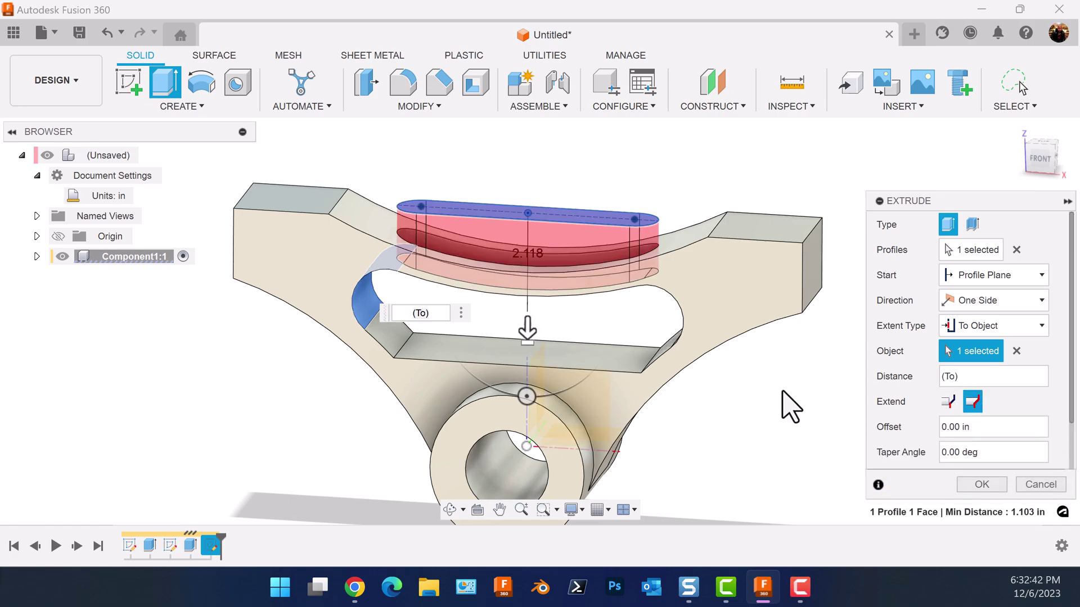
click(982, 485)
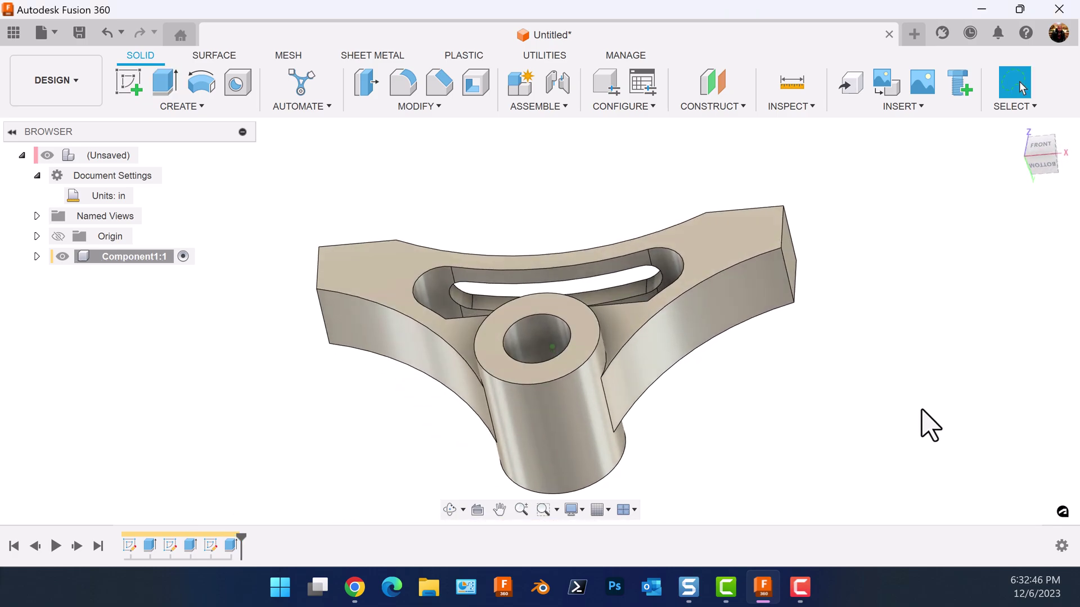
Step: Start a new sketch on the flat top face of the left bracket arm
key(shift+F10)
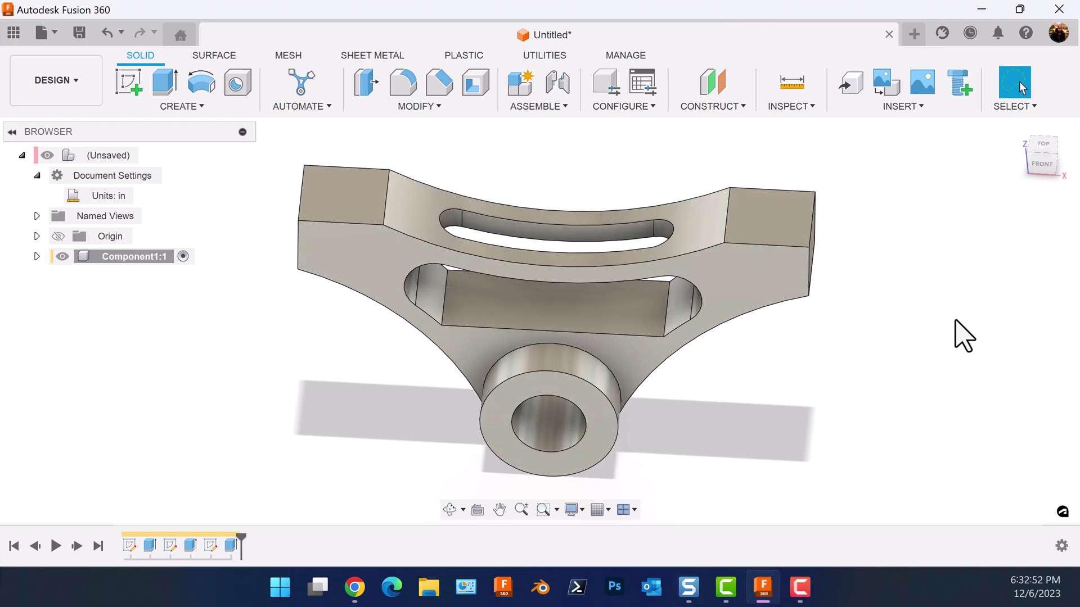
click(1042, 151)
click(130, 90)
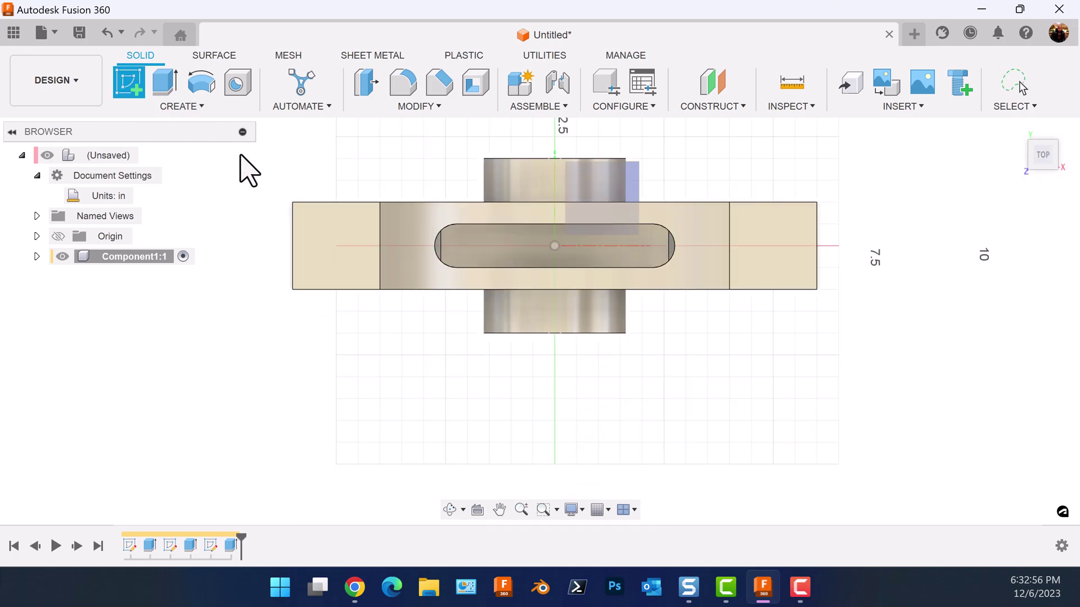
click(321, 260)
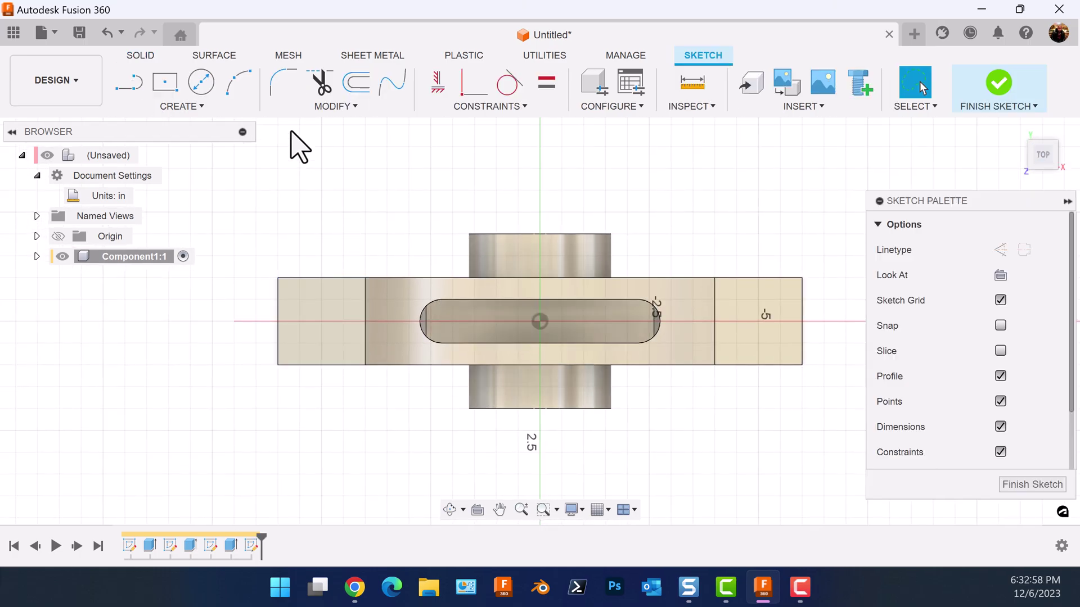
Step: Sketch a 10 in long construction line along the horizontal axis, from the left arm's top face to the right arm's
click(127, 83)
click(1000, 250)
click(316, 322)
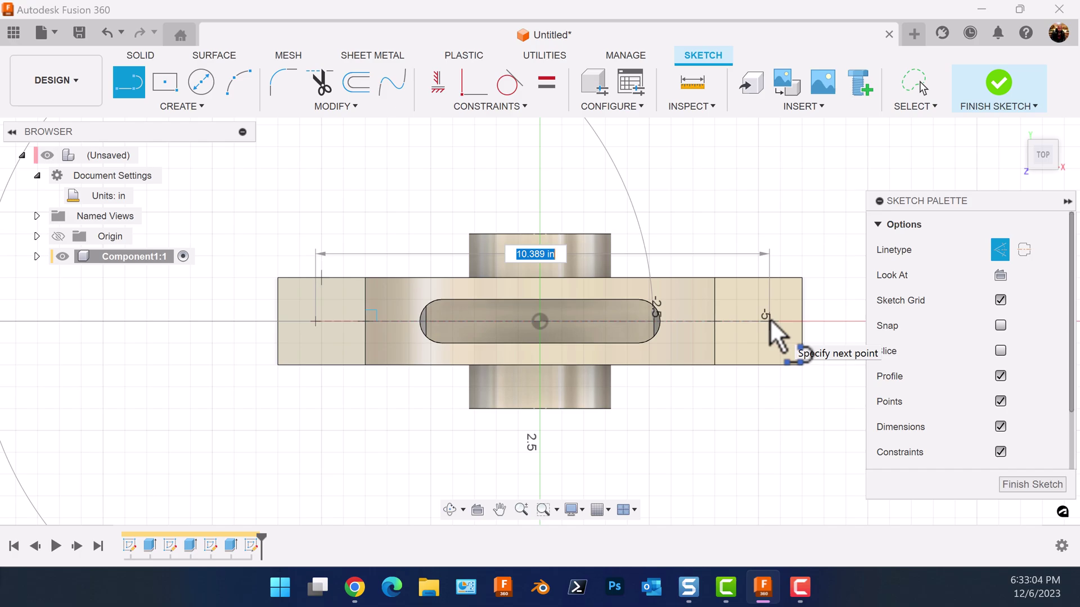
text(10)
key(Tab)
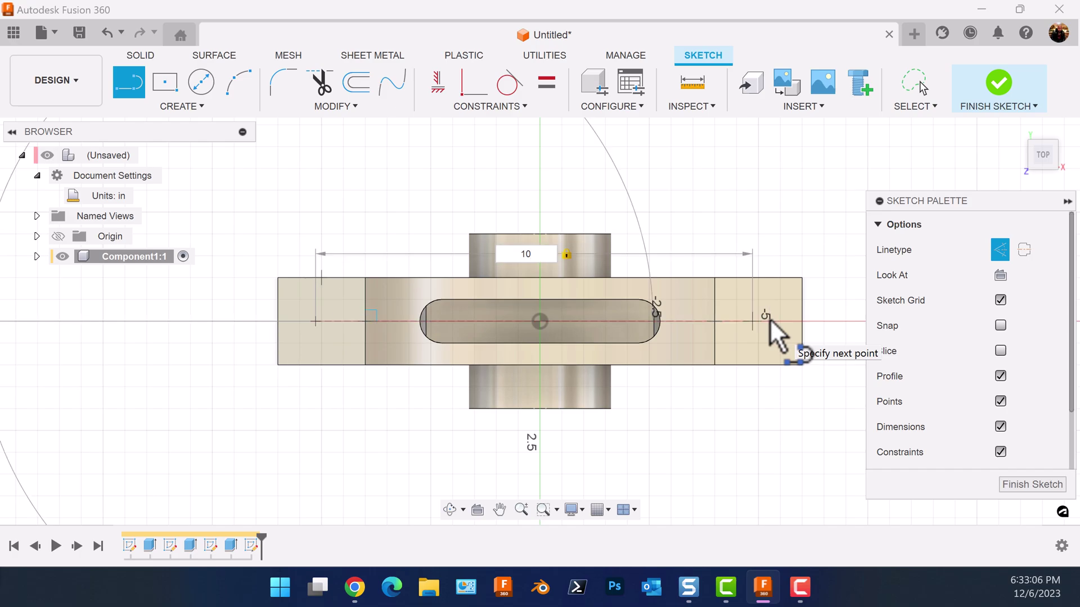
key(Return)
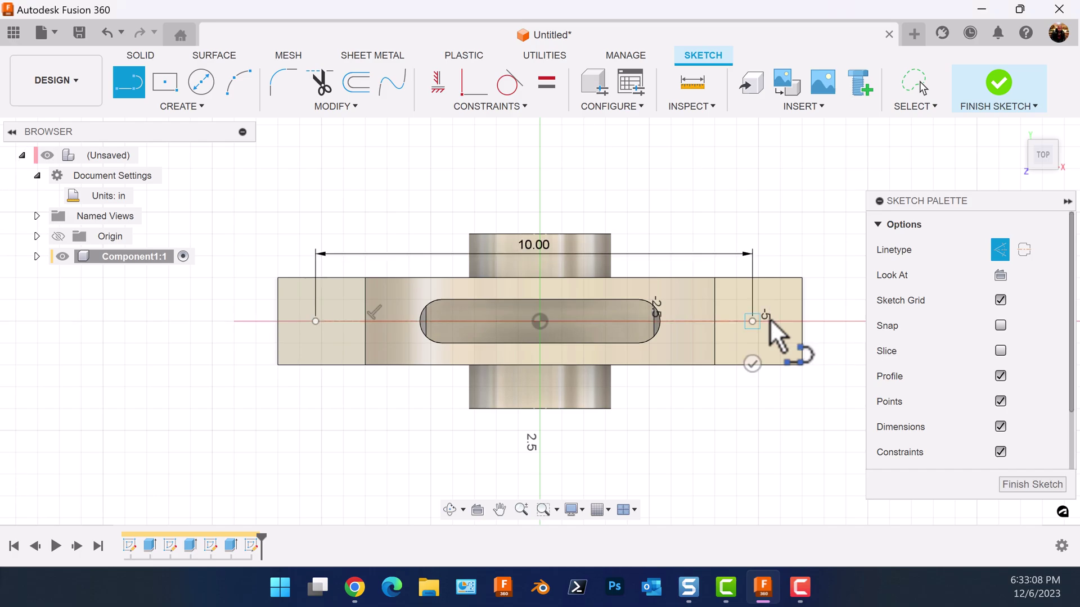
key(Escape)
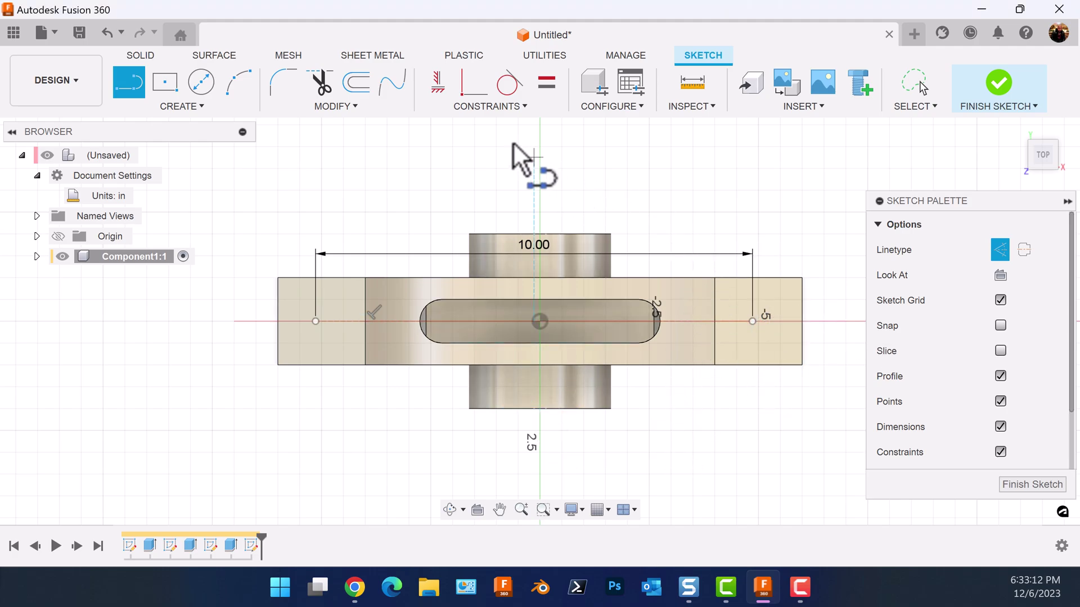
Step: Center the 10 in construction line on the origin with a MidPoint constraint and finish the sketch
click(471, 107)
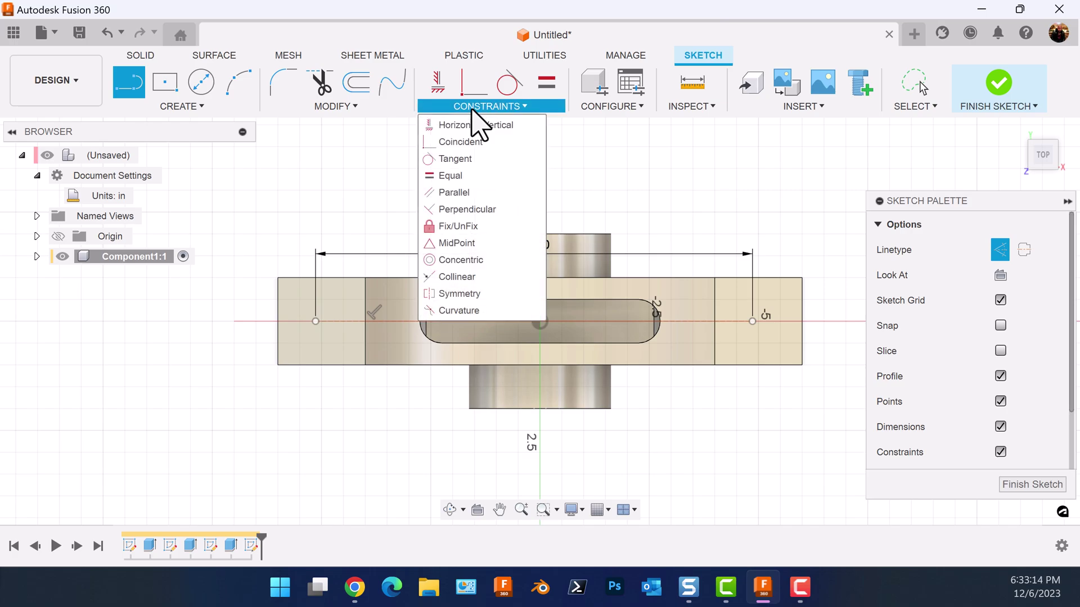
click(457, 243)
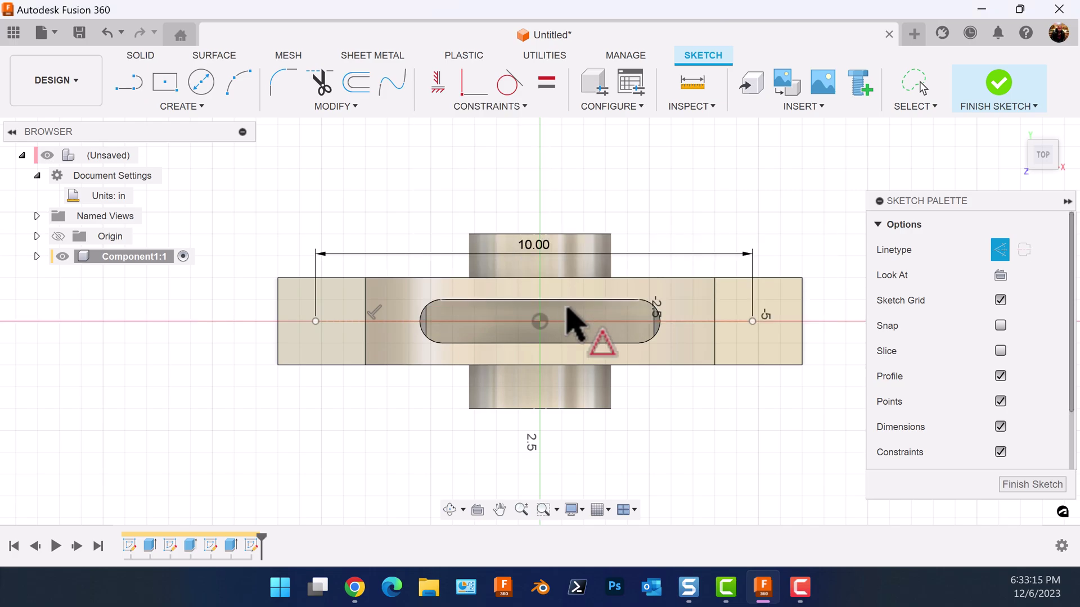
click(540, 321)
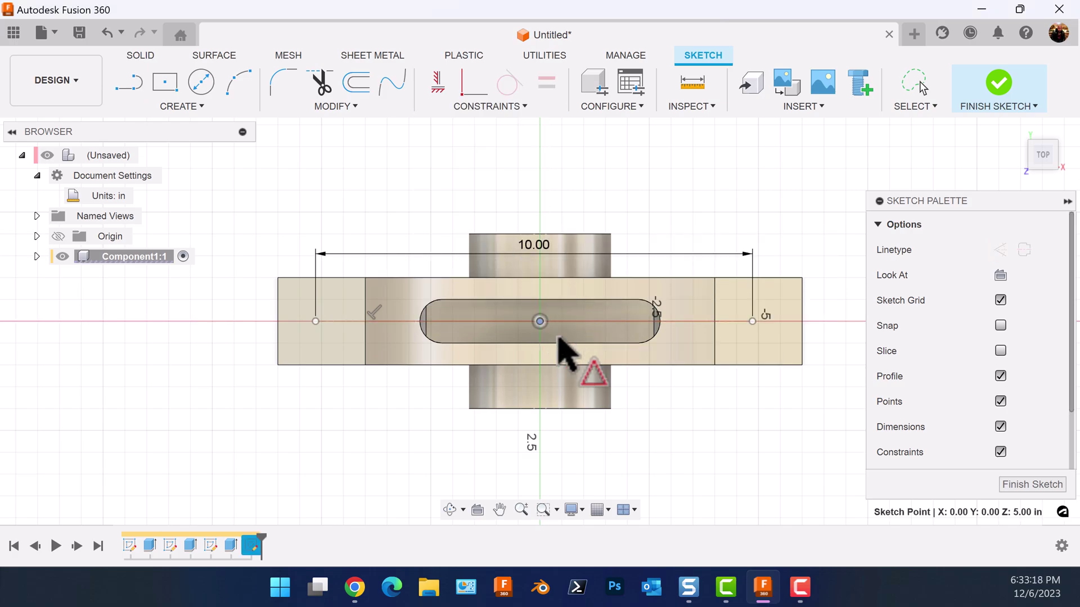
click(583, 321)
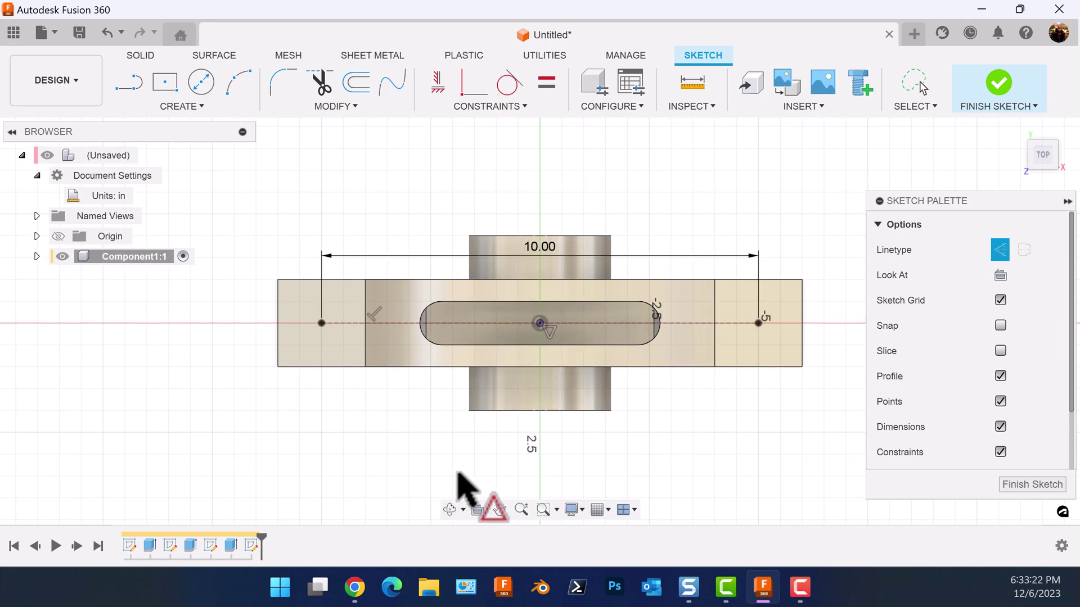
click(1029, 486)
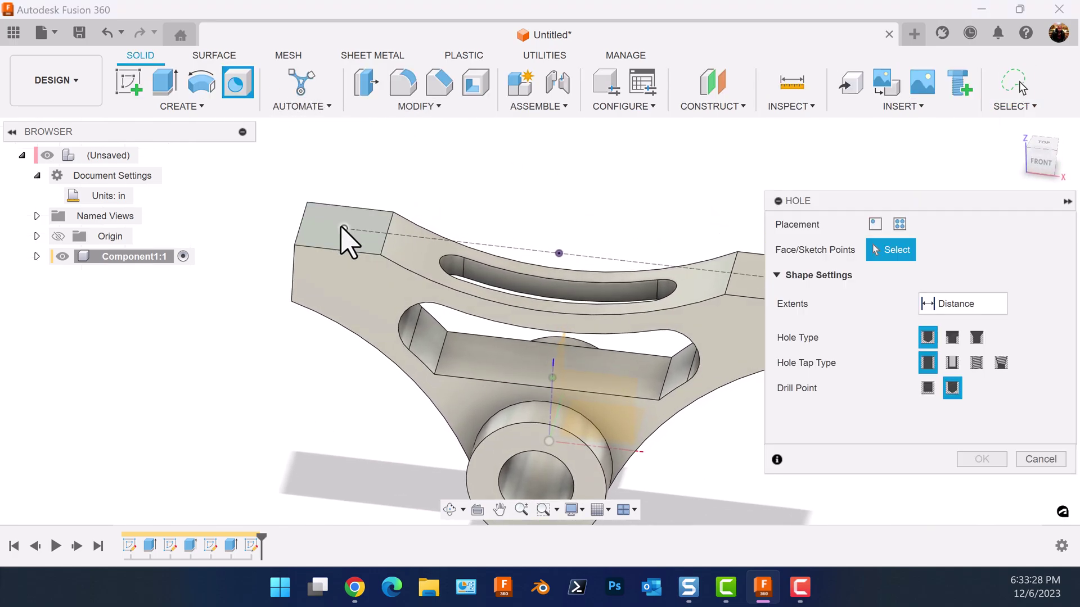
Step: Cut 0.625 in diameter simple holes through both arms at the construction line's two endpoints, with the extents set to All
click(344, 229)
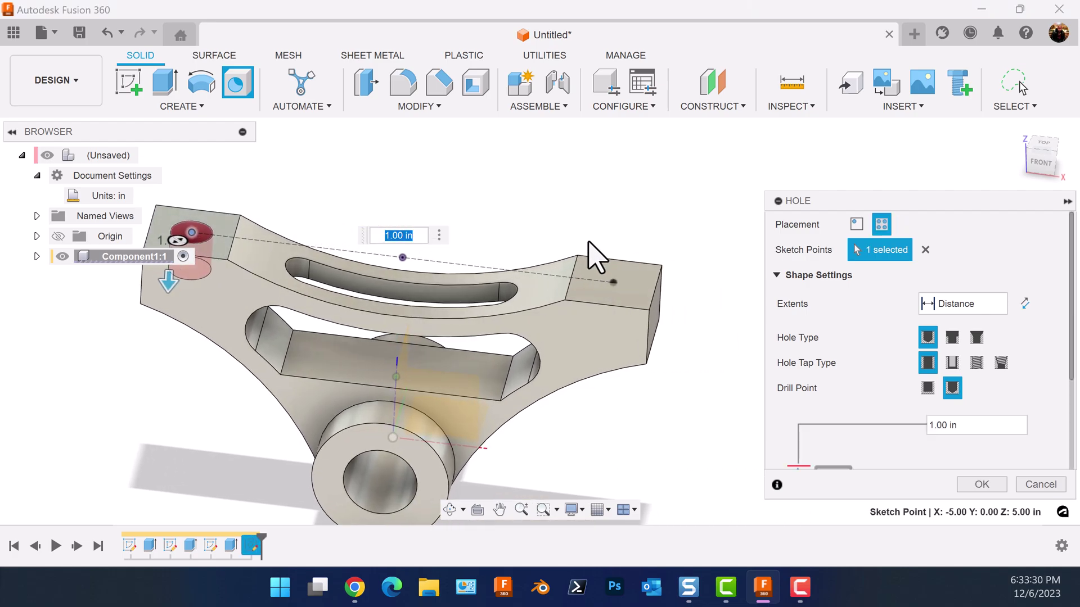
click(613, 282)
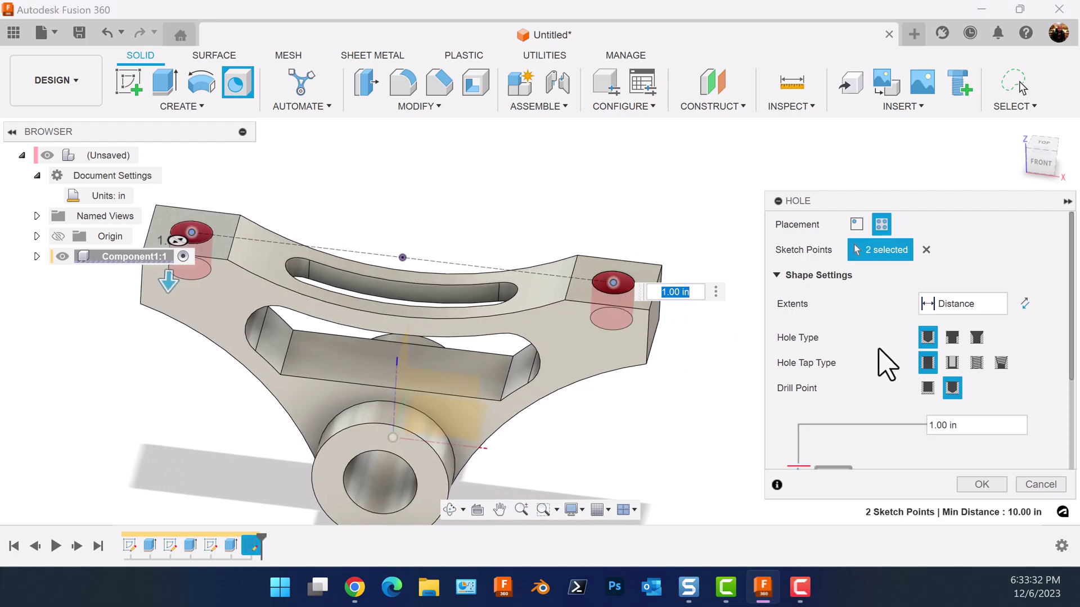
scroll(1070, 213, down, 5)
scroll(1072, 232, up, 5)
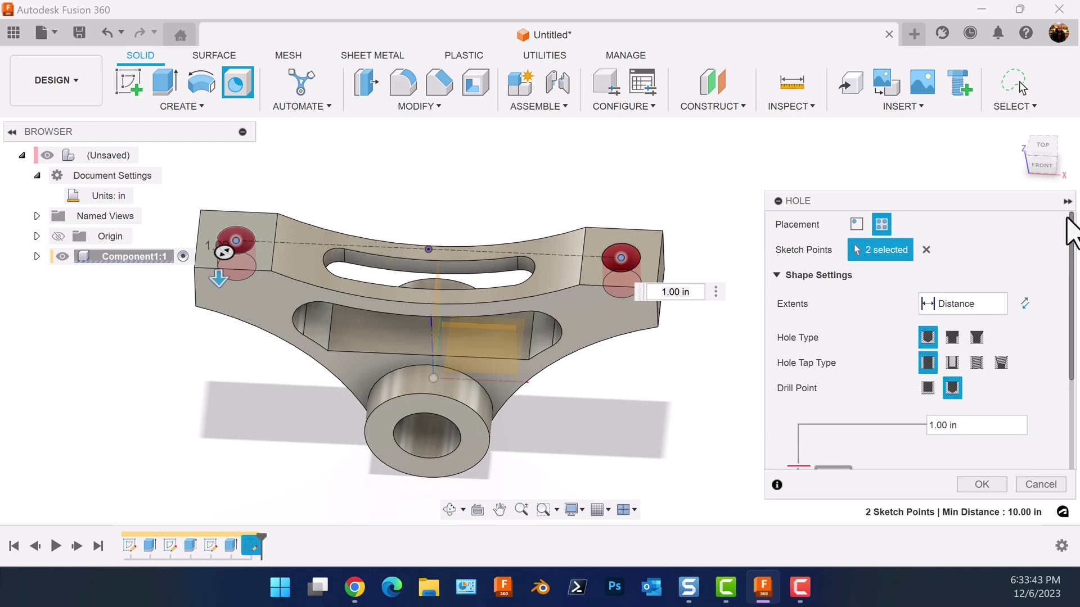
click(1000, 308)
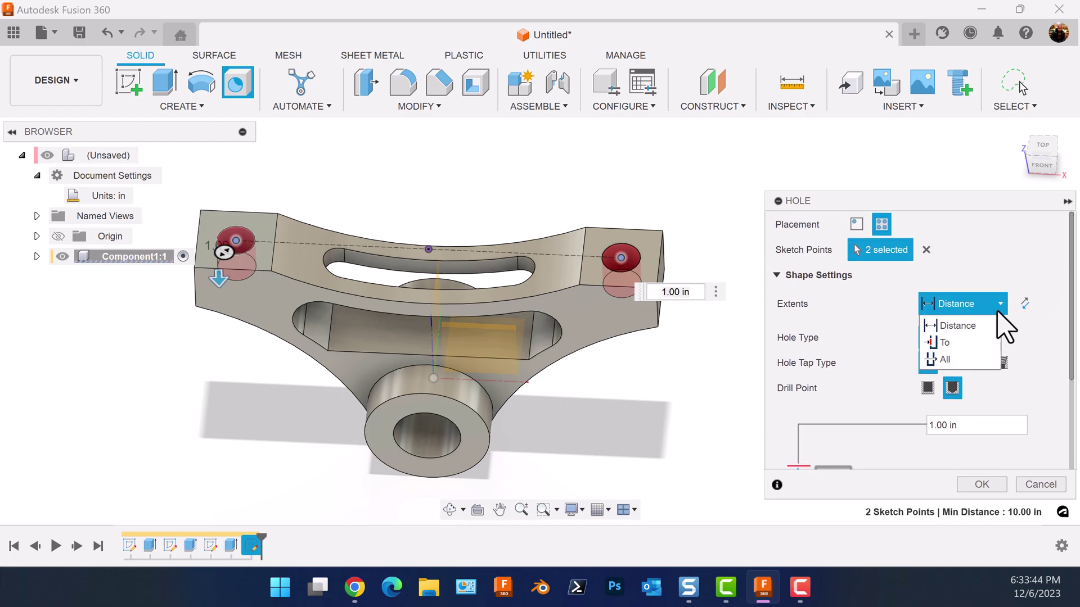
click(972, 360)
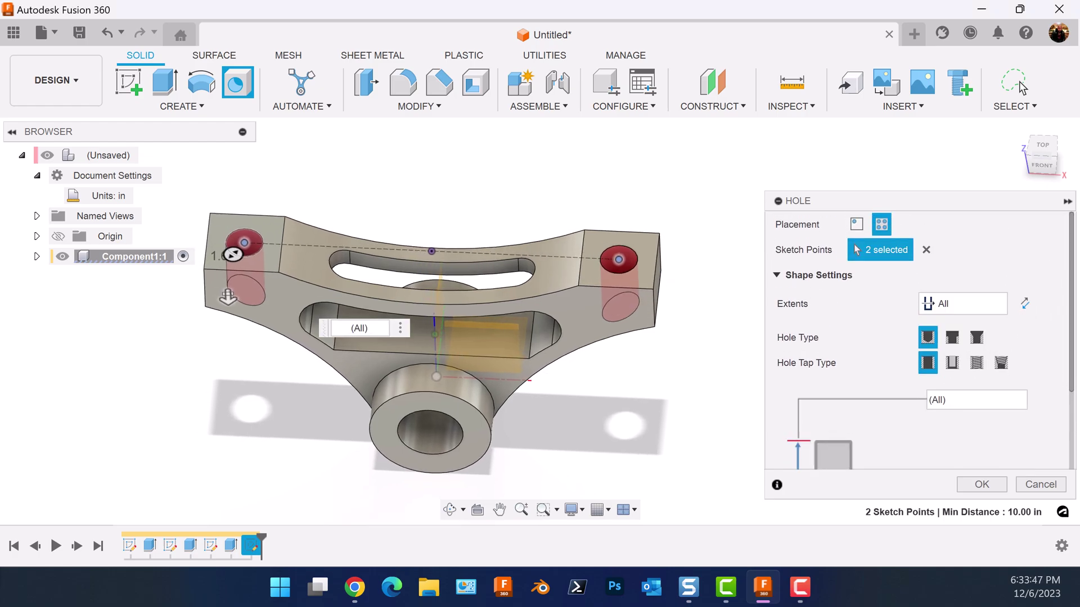
scroll(1068, 448, down, 3)
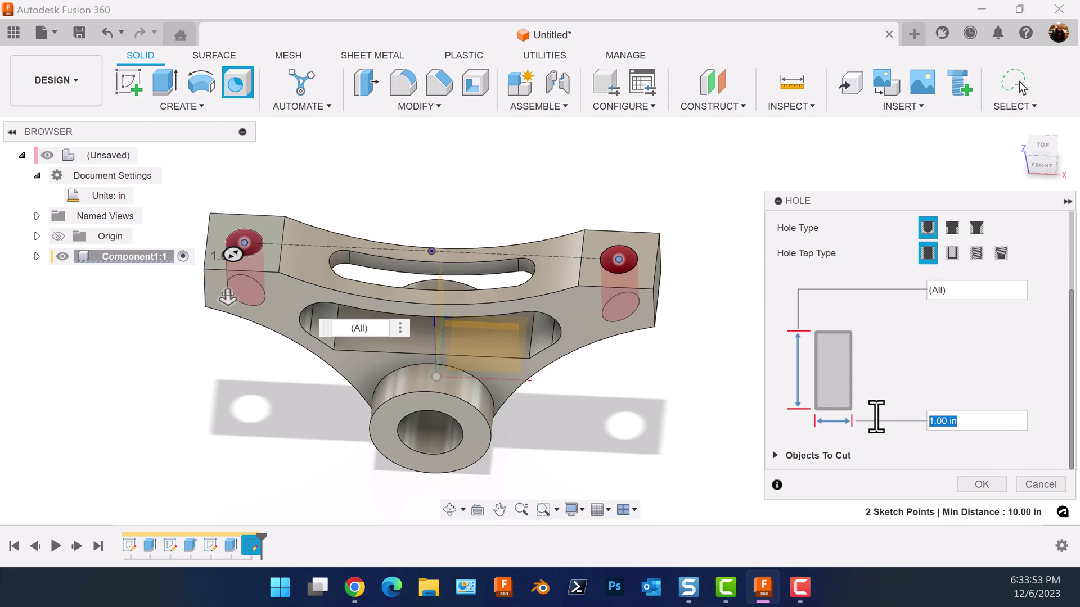
text(.625)
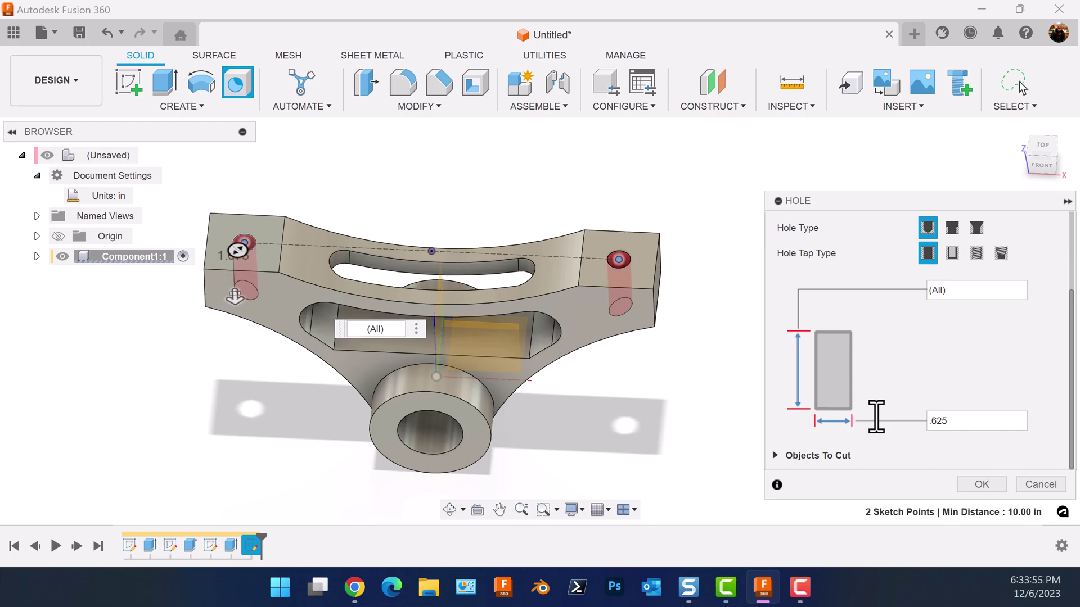
click(982, 485)
shift+middle_drag(754, 441, 908, 380)
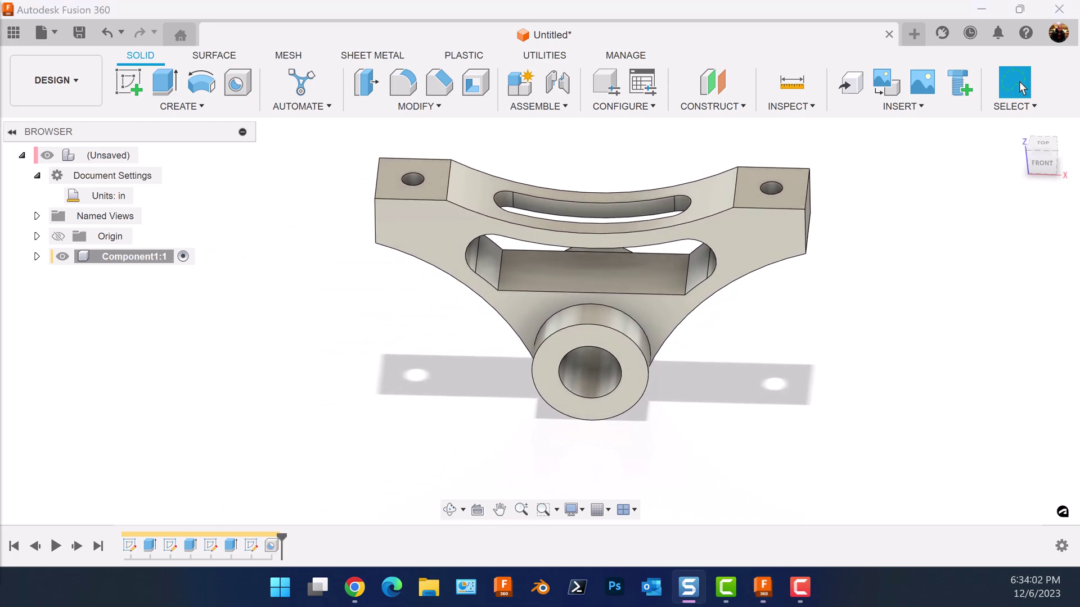
Step: Create an offset plane -1 in from the left arm's flat top face
click(721, 80)
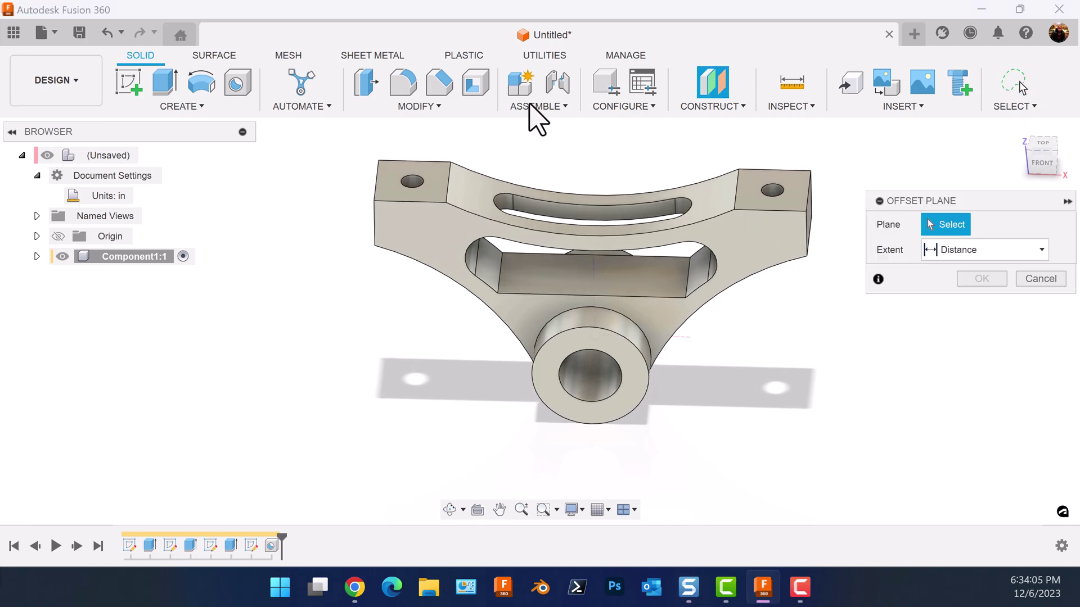
click(393, 182)
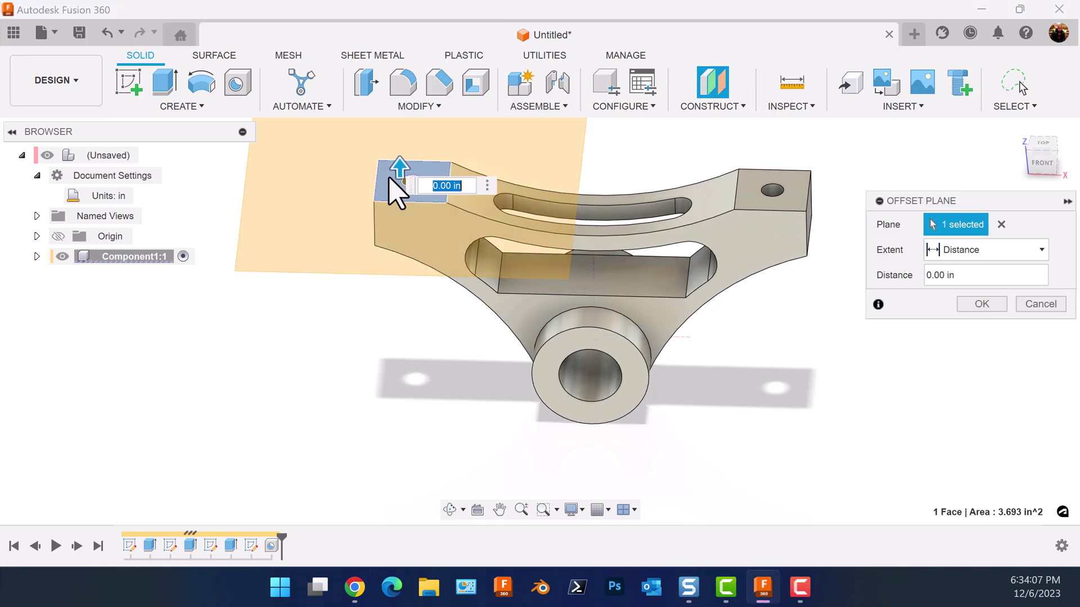
drag(398, 186, 433, 222)
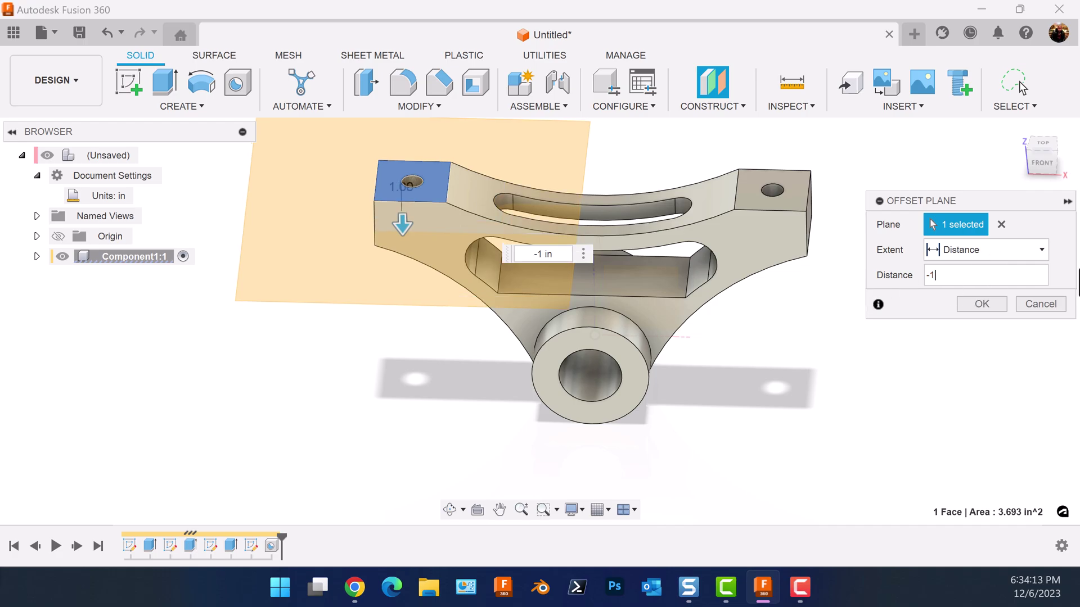
click(981, 303)
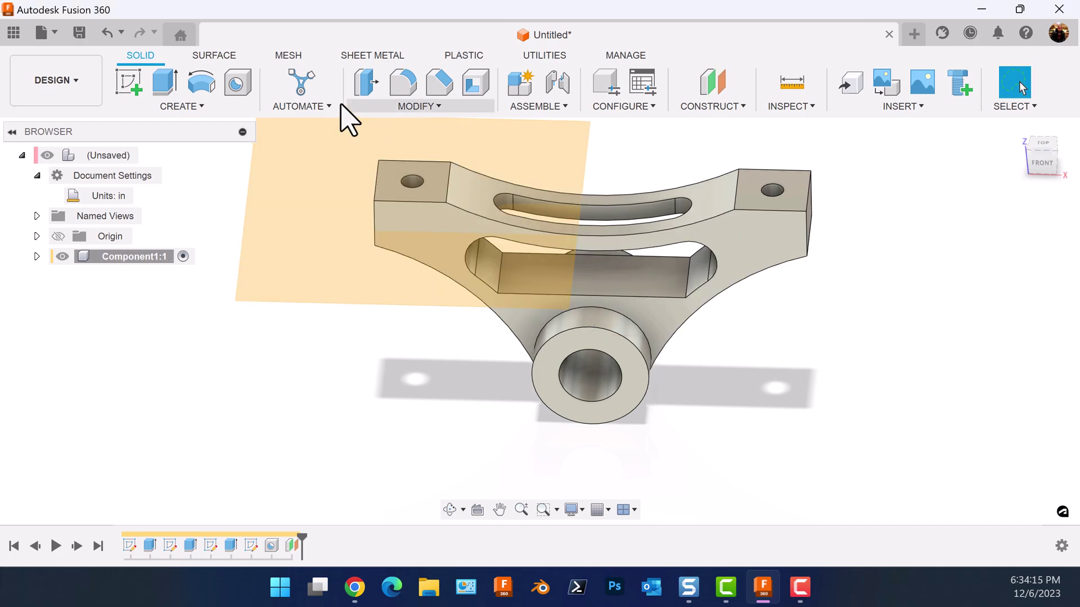
Step: Start a sketch on the offset plane and make Sketch4 visible to expose the hole center points
click(131, 83)
click(331, 242)
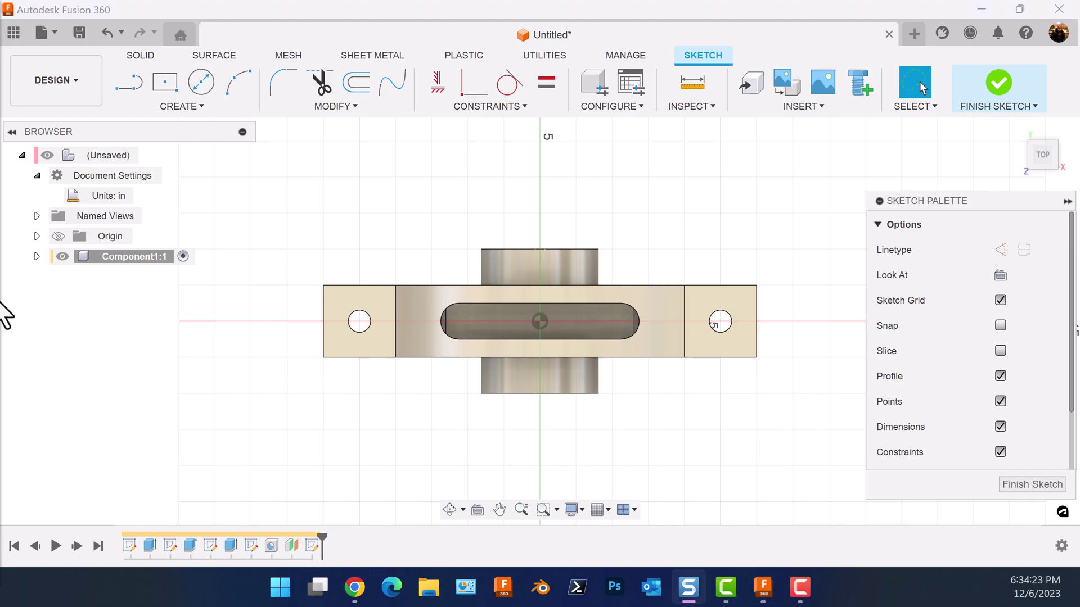
click(200, 83)
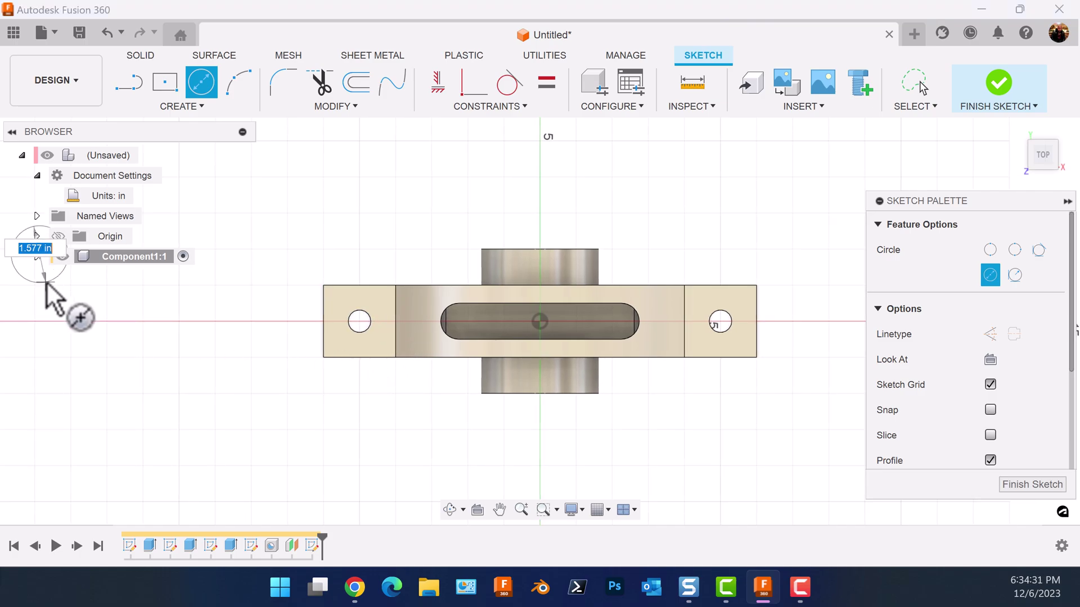
key(Escape)
click(37, 257)
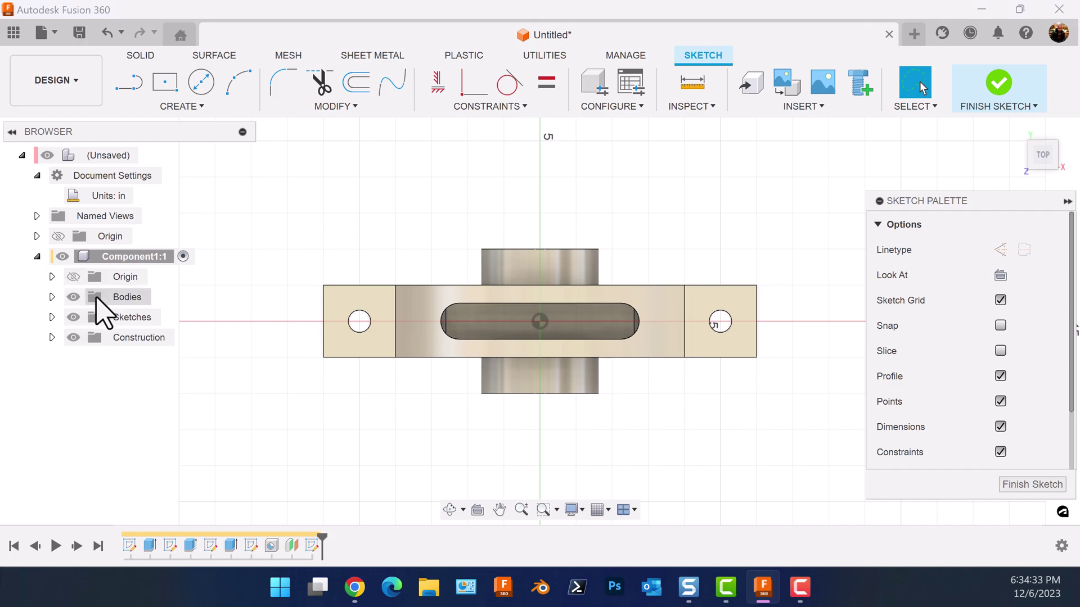
click(52, 318)
click(95, 401)
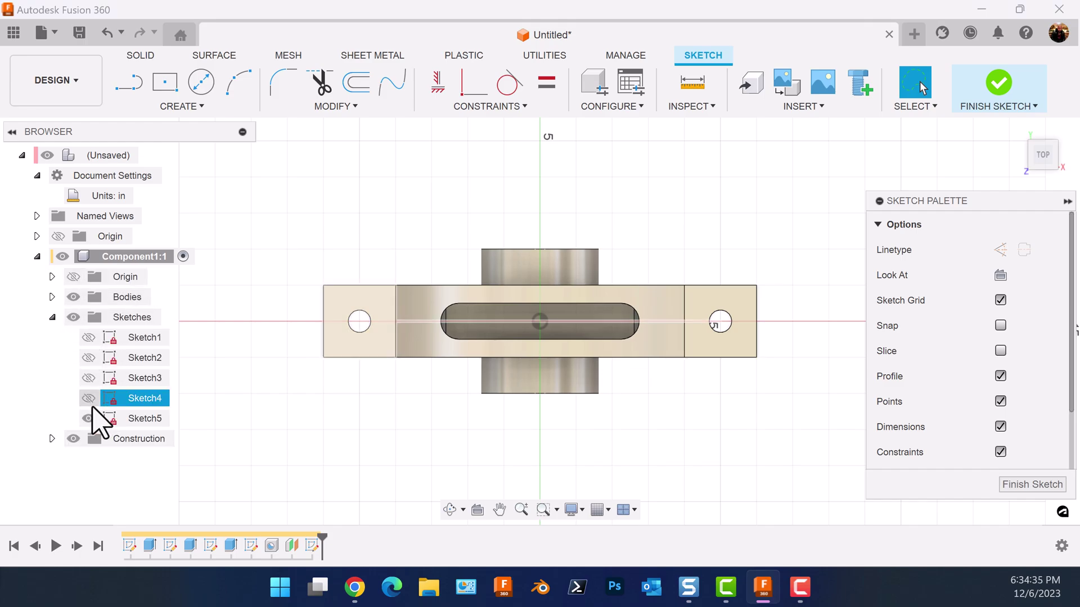
click(89, 398)
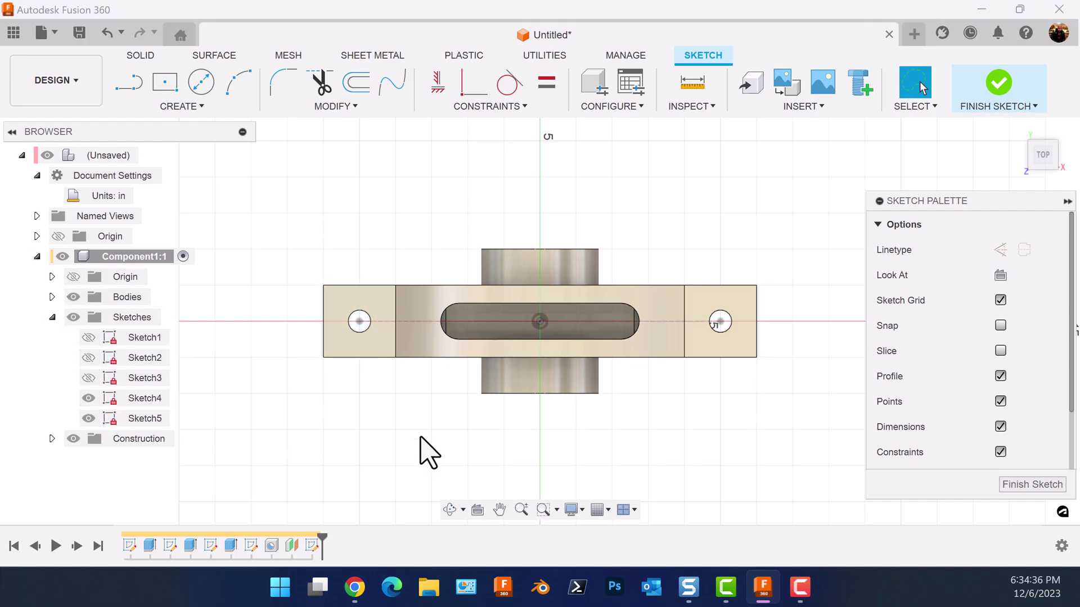
Step: Sketch a 1 in diameter circle centered on each of the two arm holes and finish the sketch
click(201, 83)
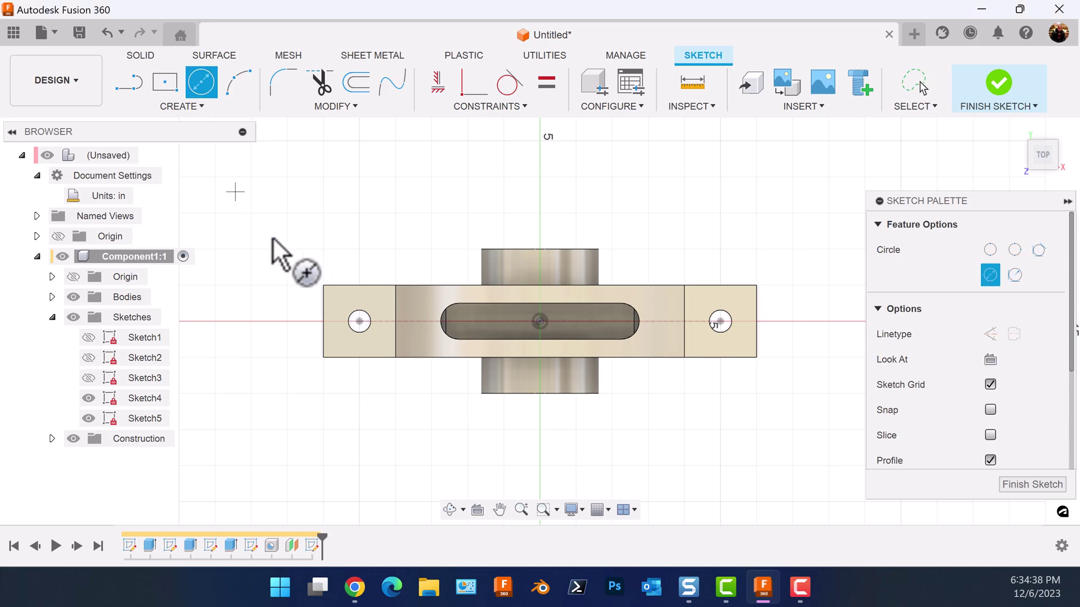
click(359, 322)
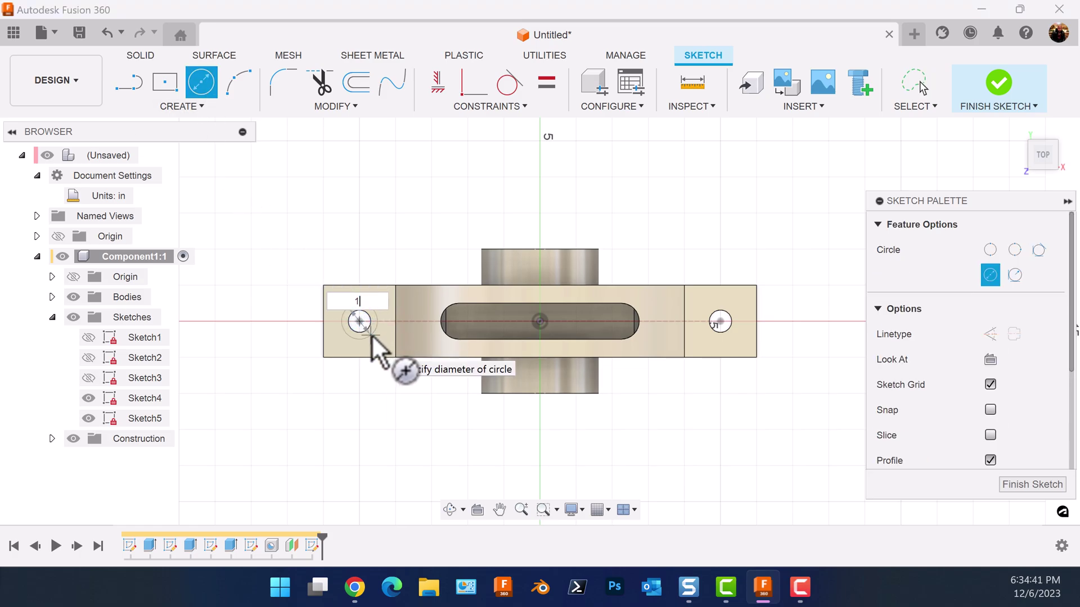
text(1)
key(Return)
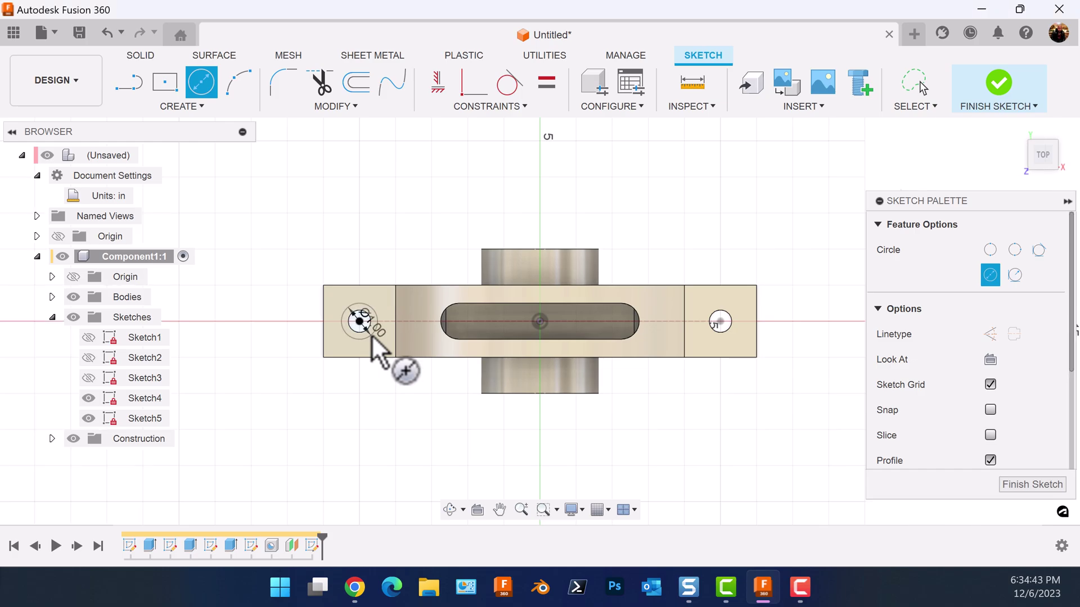
scroll(720, 322, up, 5)
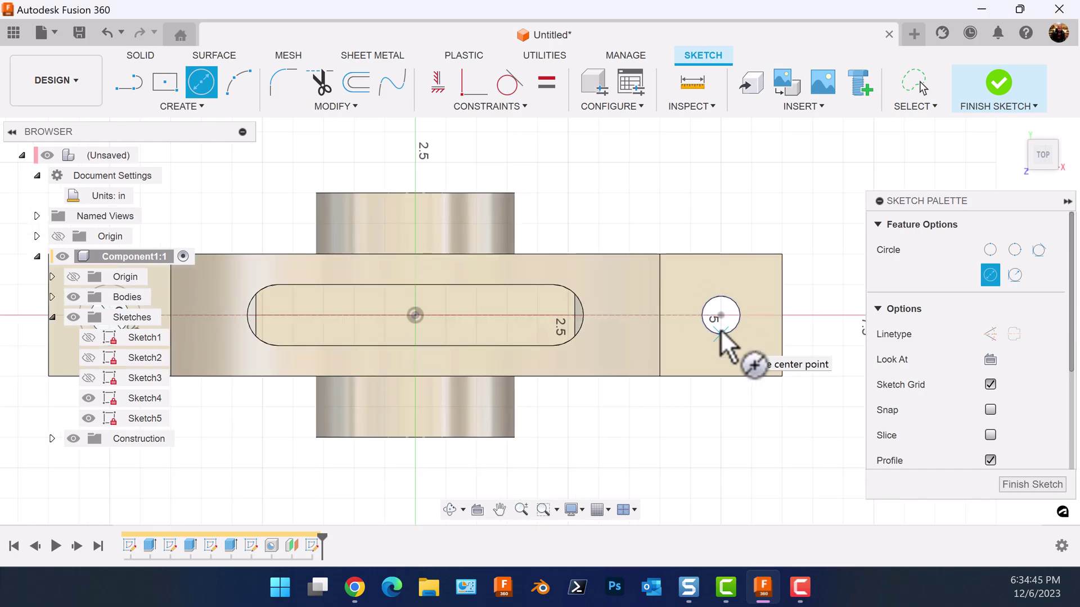
click(721, 310)
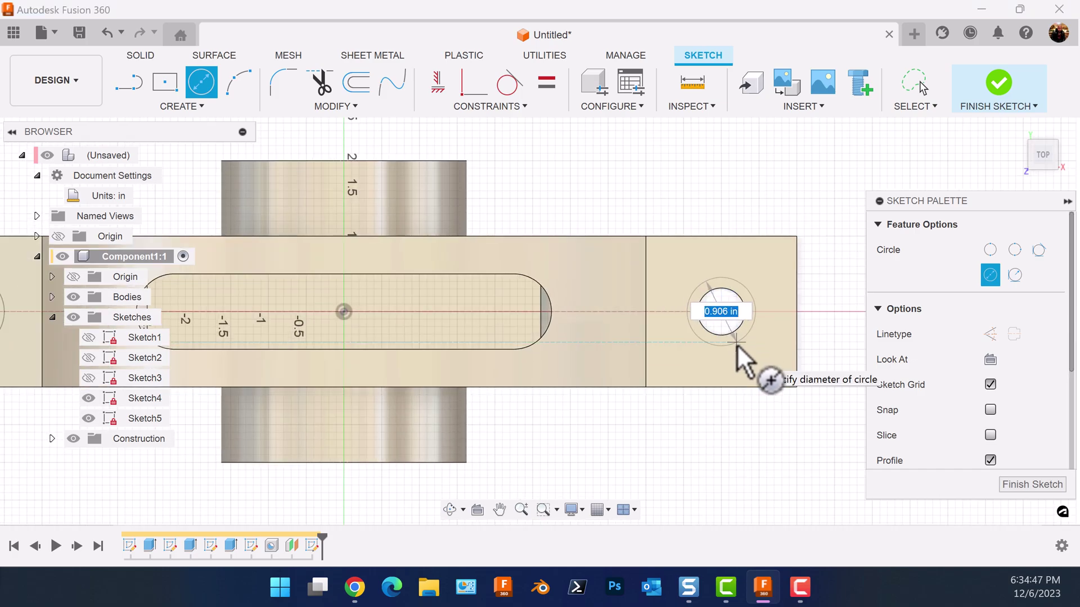
text(1)
key(Return)
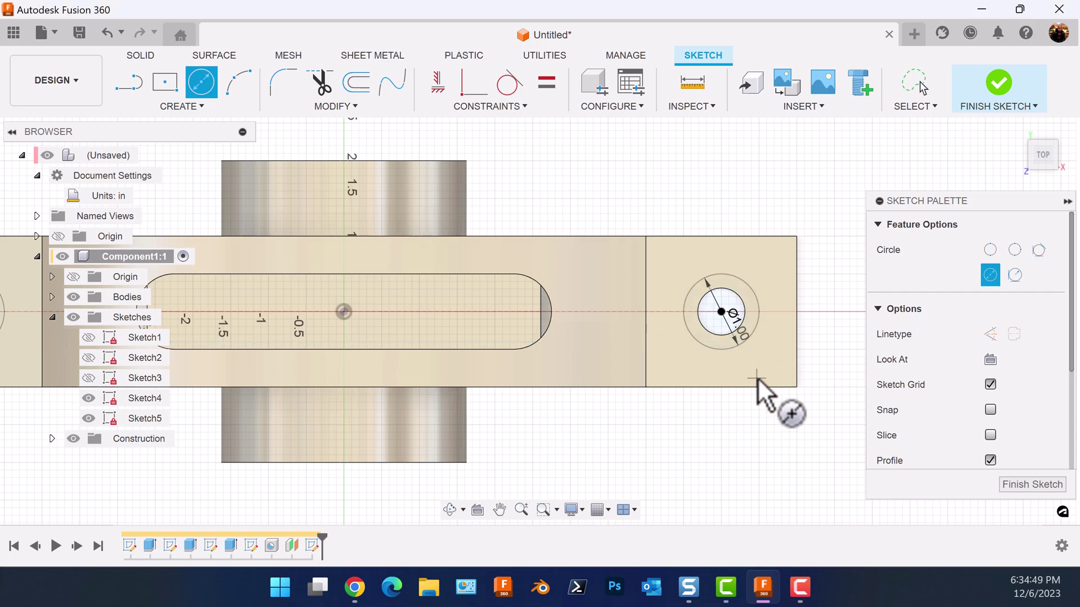
scroll(776, 393, down, 2)
click(1025, 485)
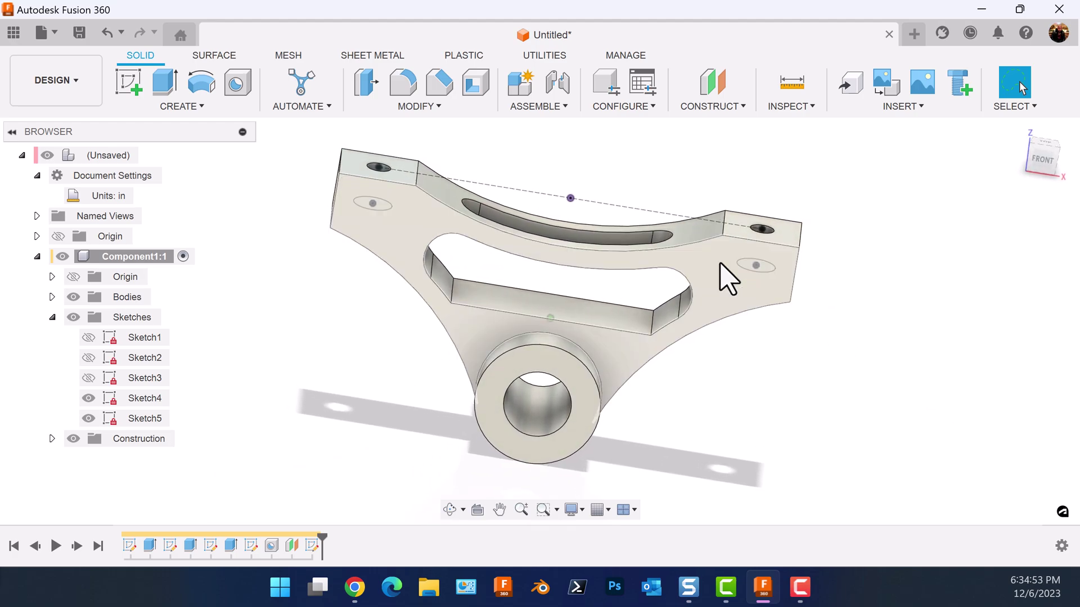
Step: Extrude both 1 in circle profiles downward as a cut through the arms, with the extent type set to All
click(164, 84)
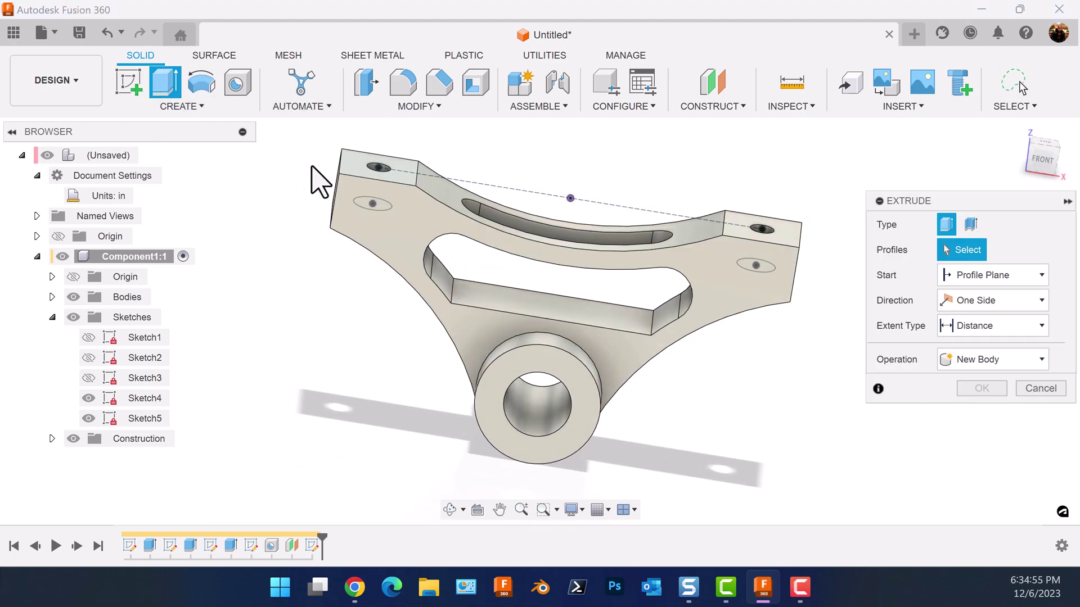
click(383, 210)
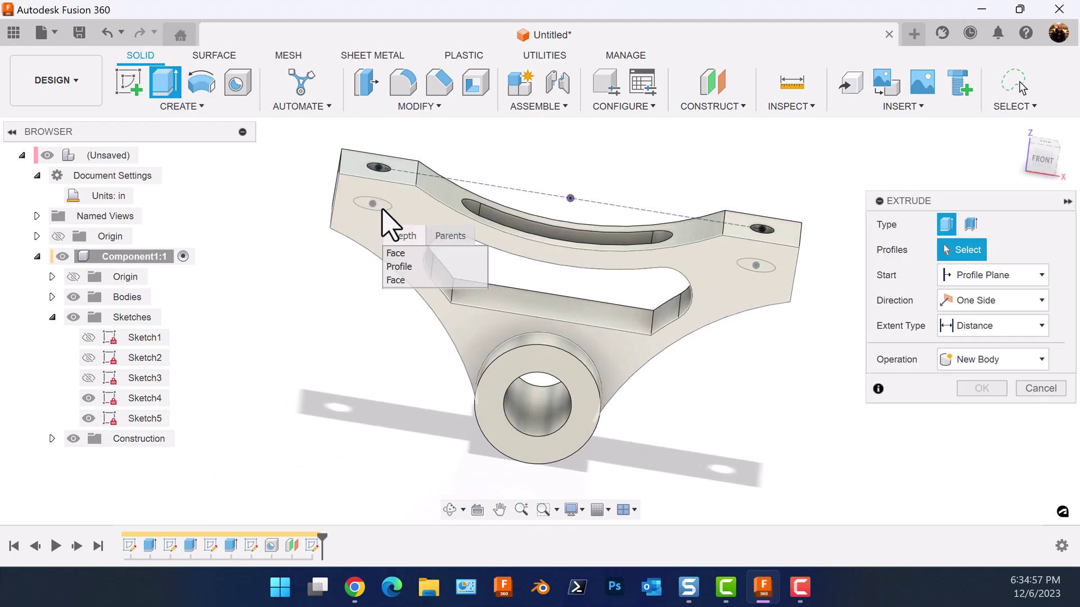
click(409, 268)
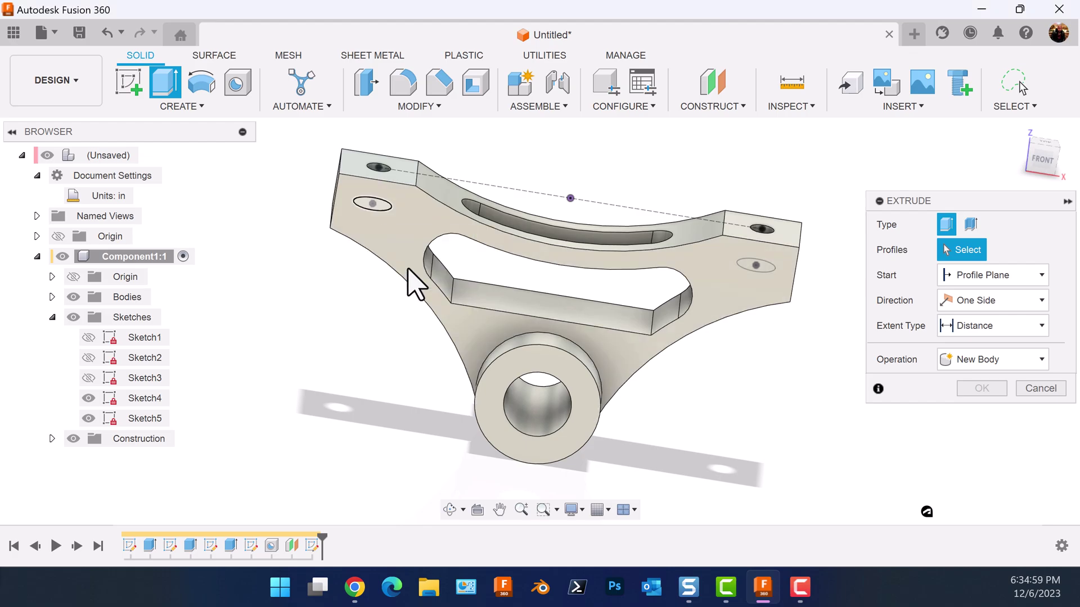
click(759, 266)
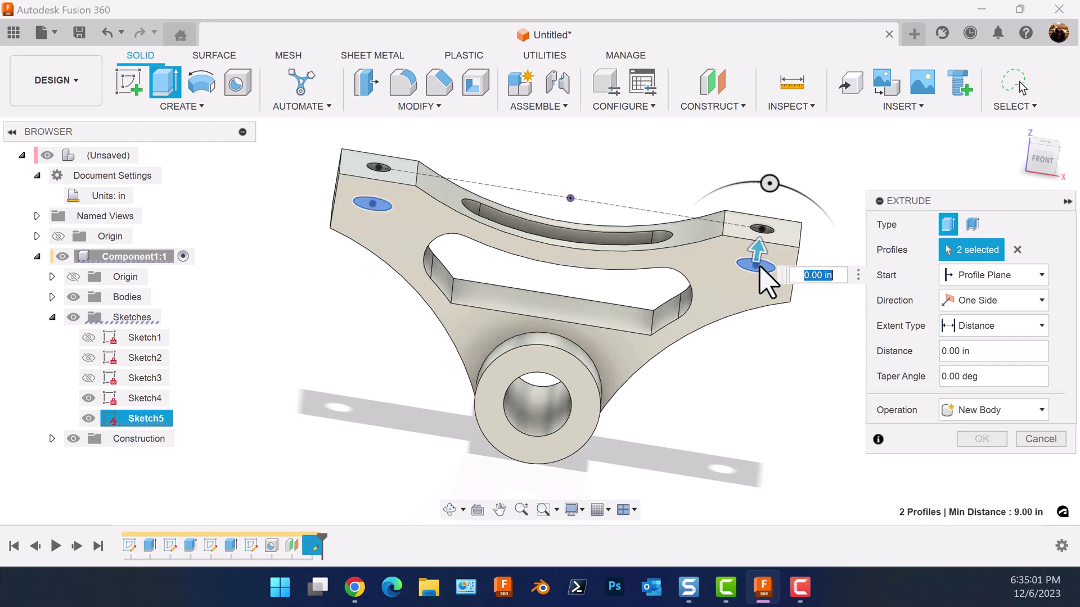
drag(756, 248, 741, 355)
click(1000, 325)
click(980, 379)
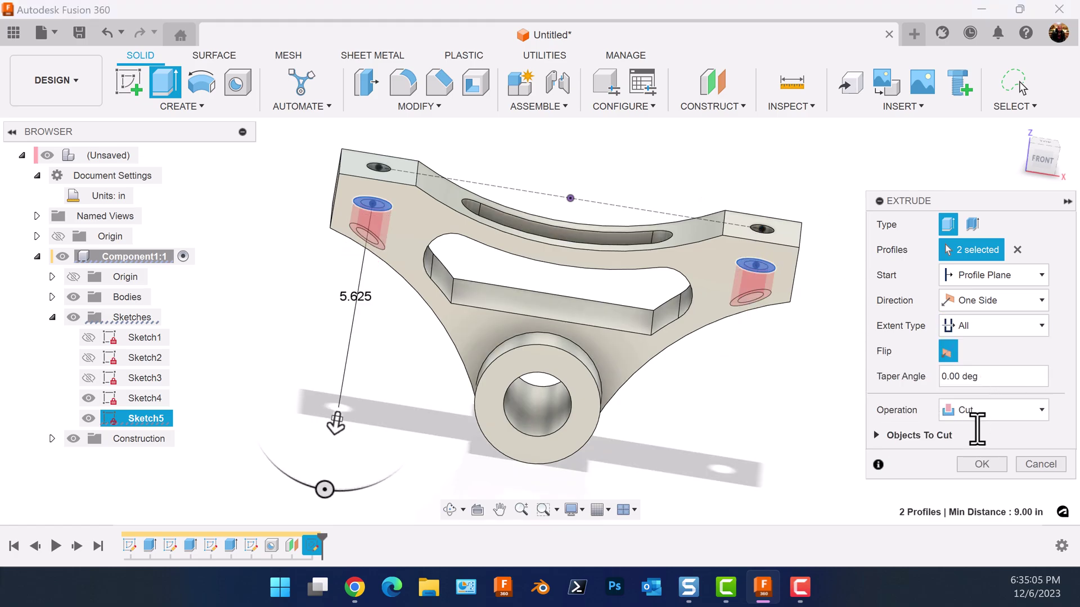
click(973, 464)
Step: Hide Sketch4 and fit the whole part in the view
key(F6)
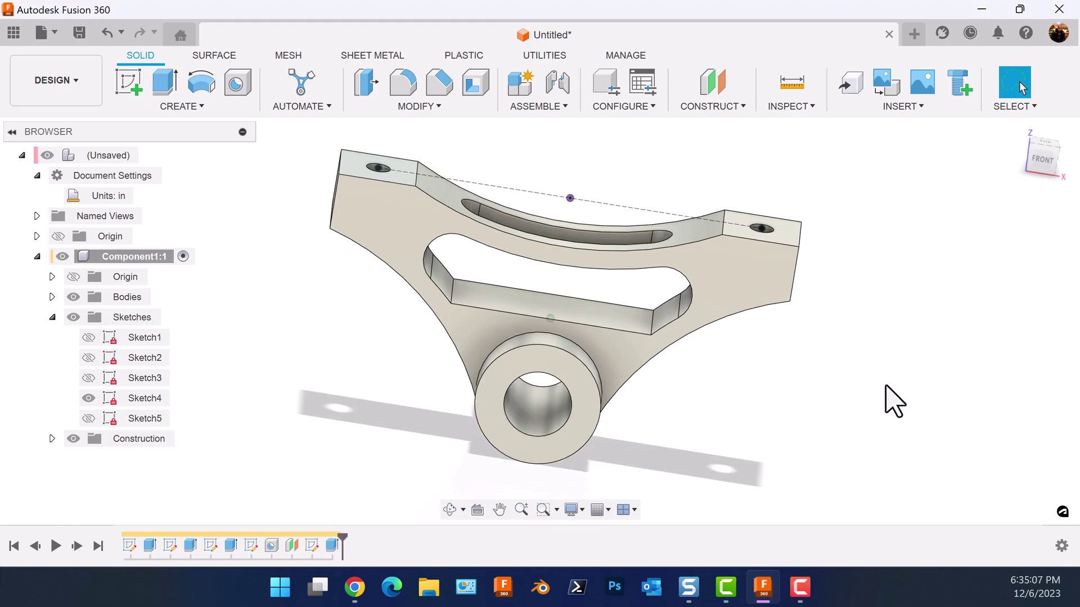
click(88, 399)
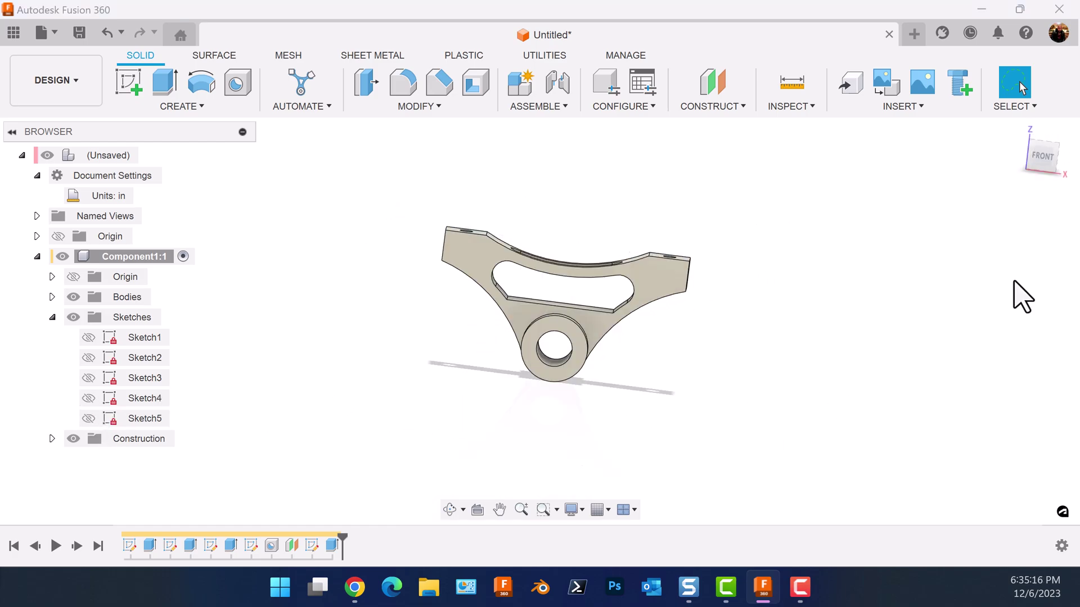
key(F6)
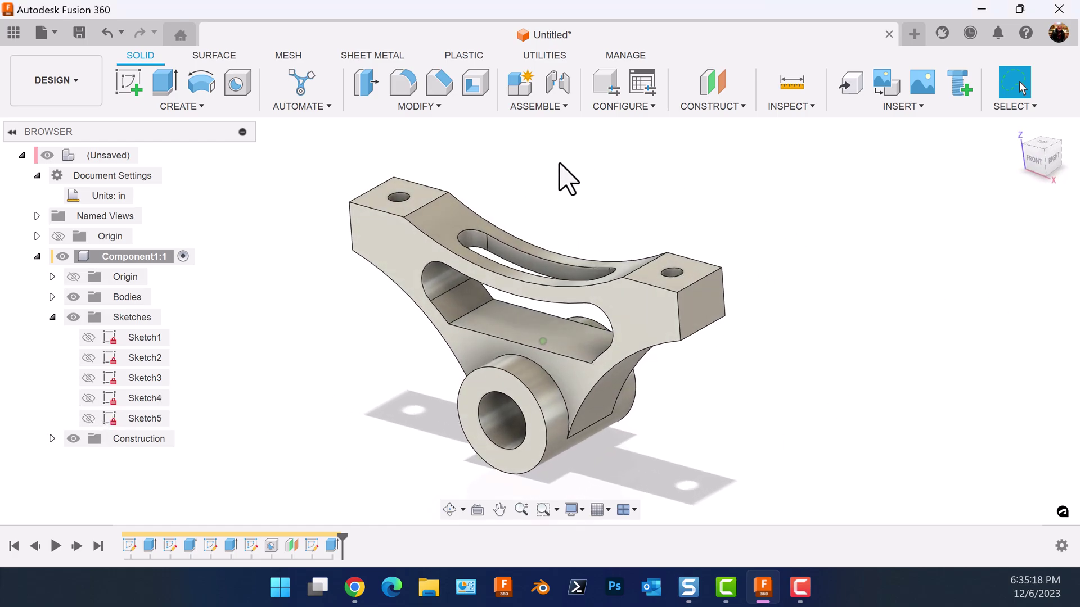
Step: Fillet the four vertical outer corner edges at the ends of the two bracket arms with a 0.5 in radius
click(404, 85)
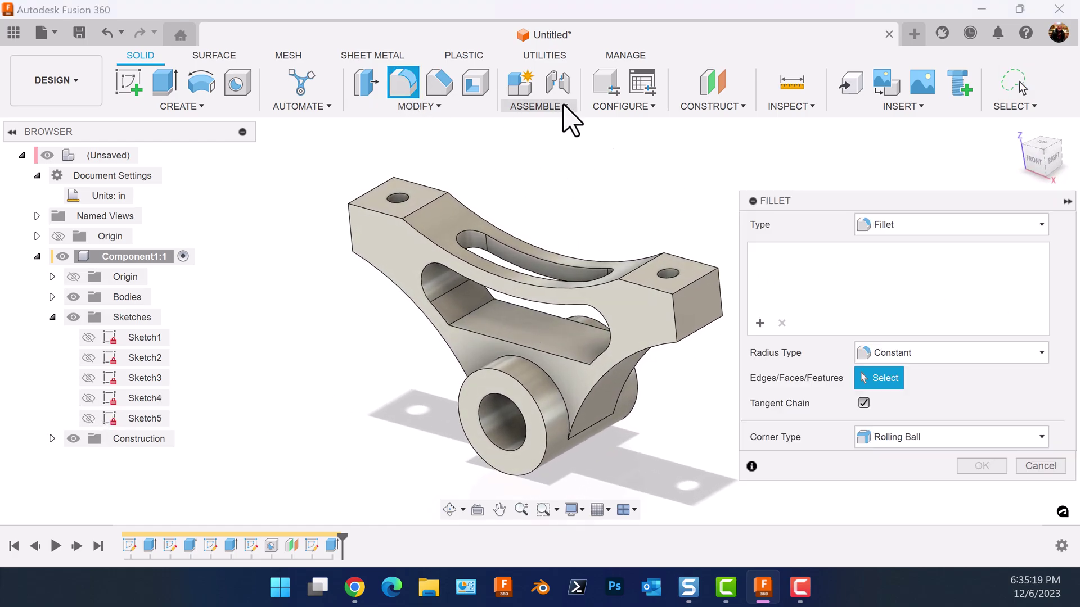
click(722, 290)
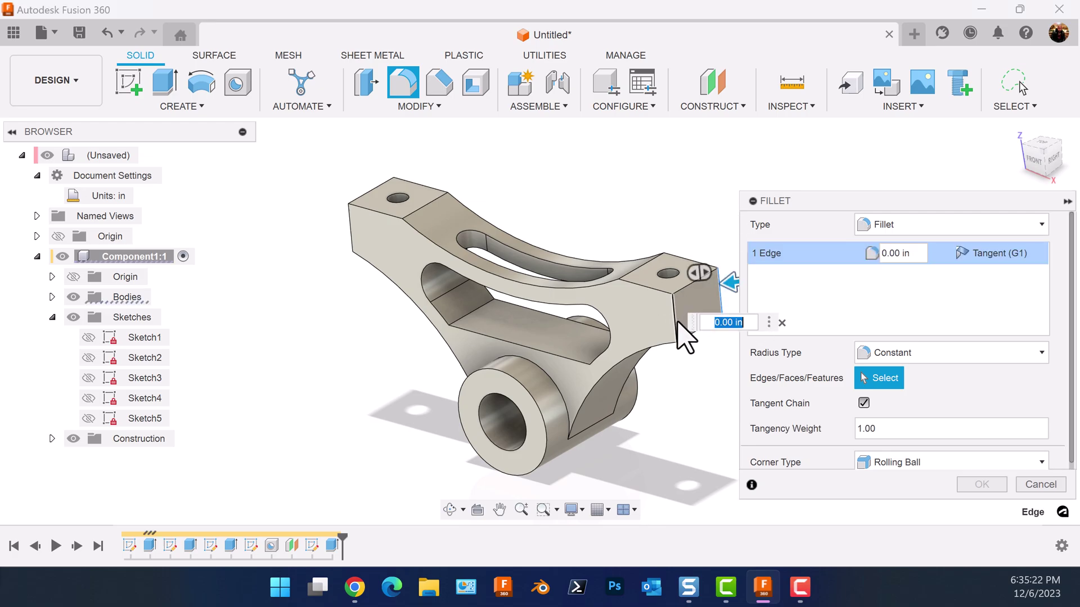
click(676, 323)
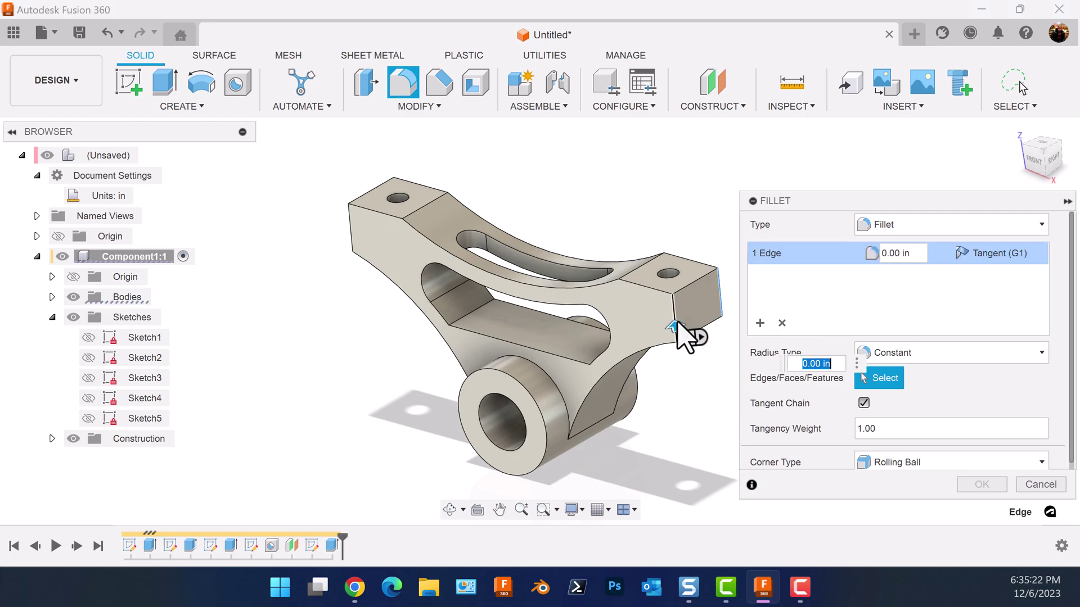
click(351, 240)
click(395, 186)
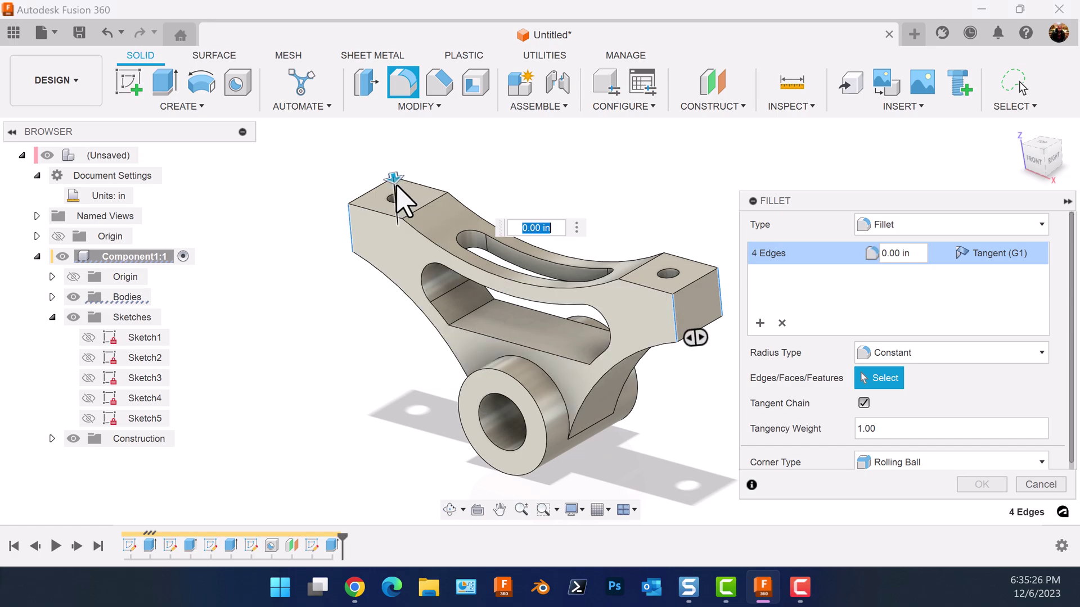
click(900, 253)
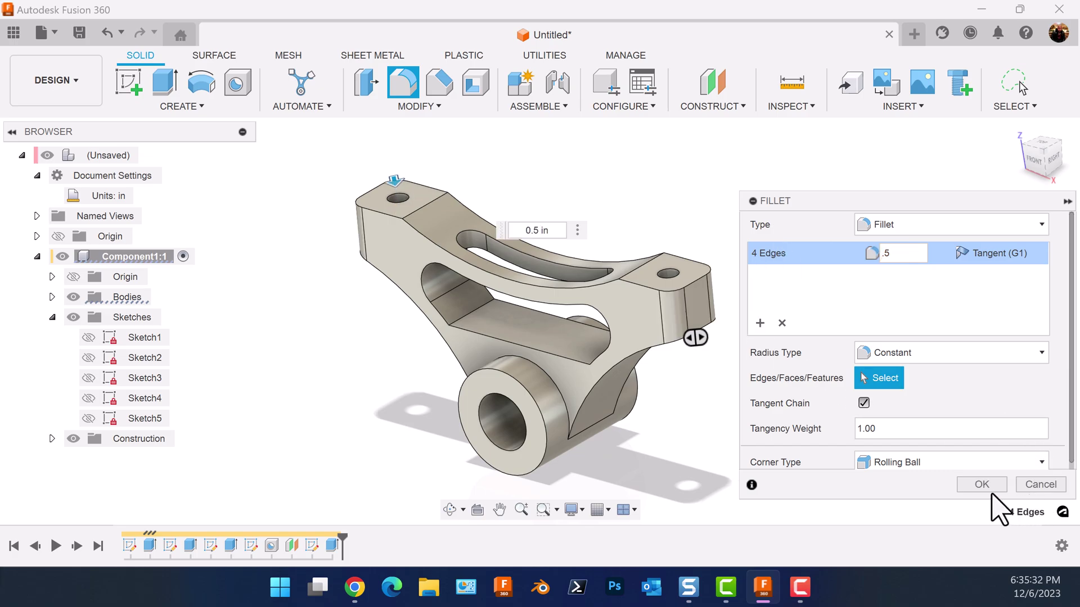
click(991, 487)
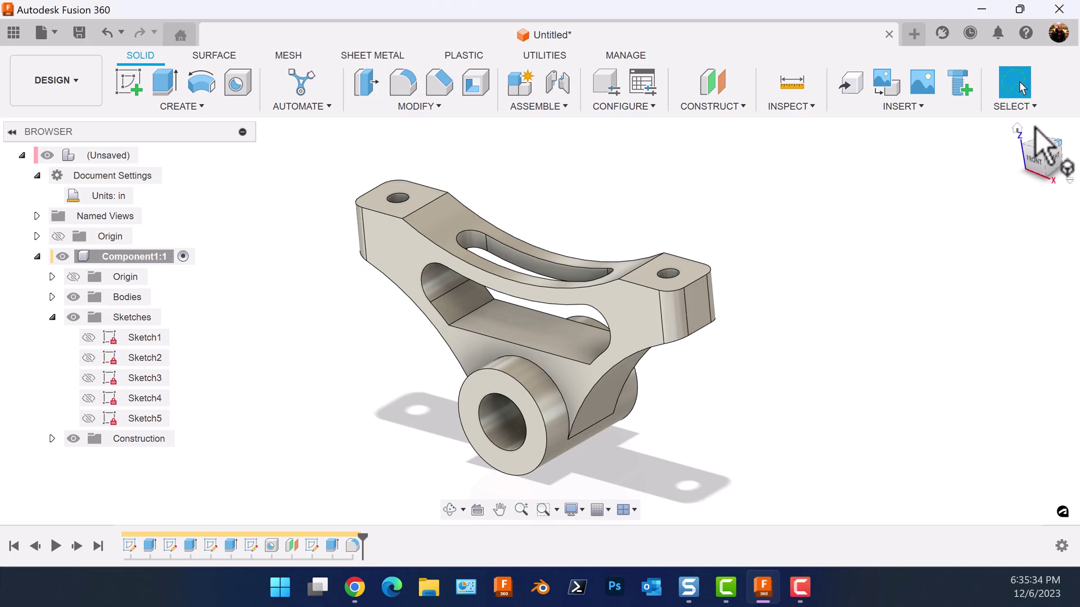
Step: Return the finished part to the home view and collapse the Sketches folder and Component1 in the browser tree
click(1018, 128)
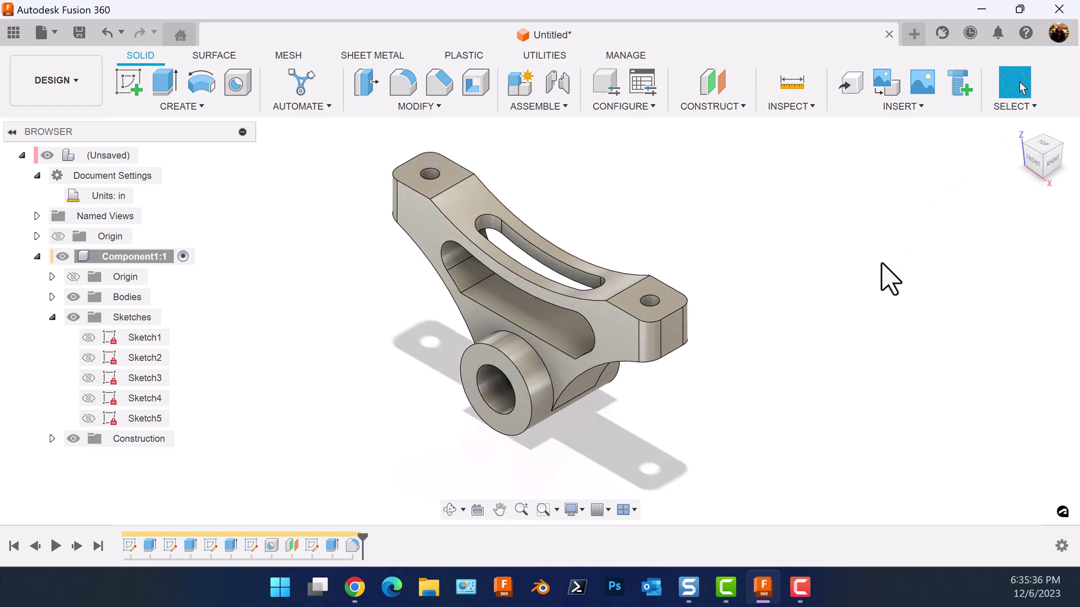
click(52, 318)
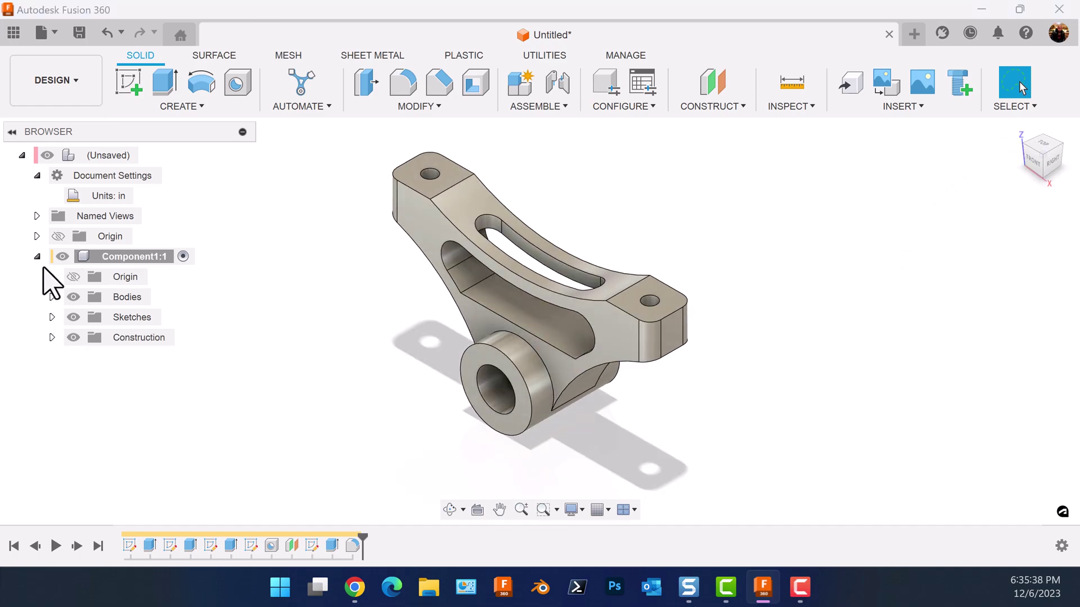
click(38, 257)
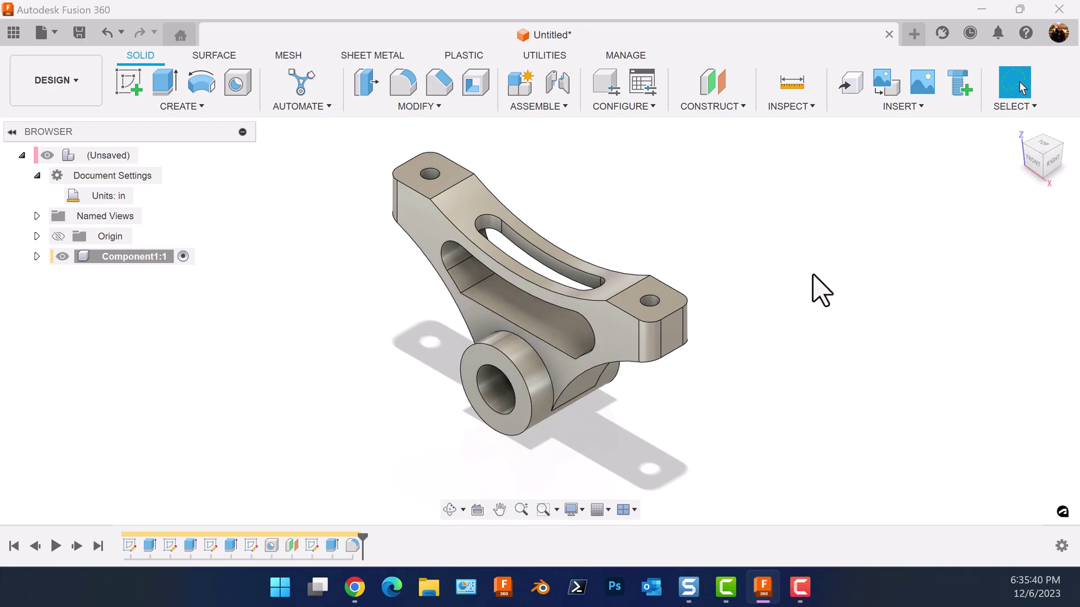